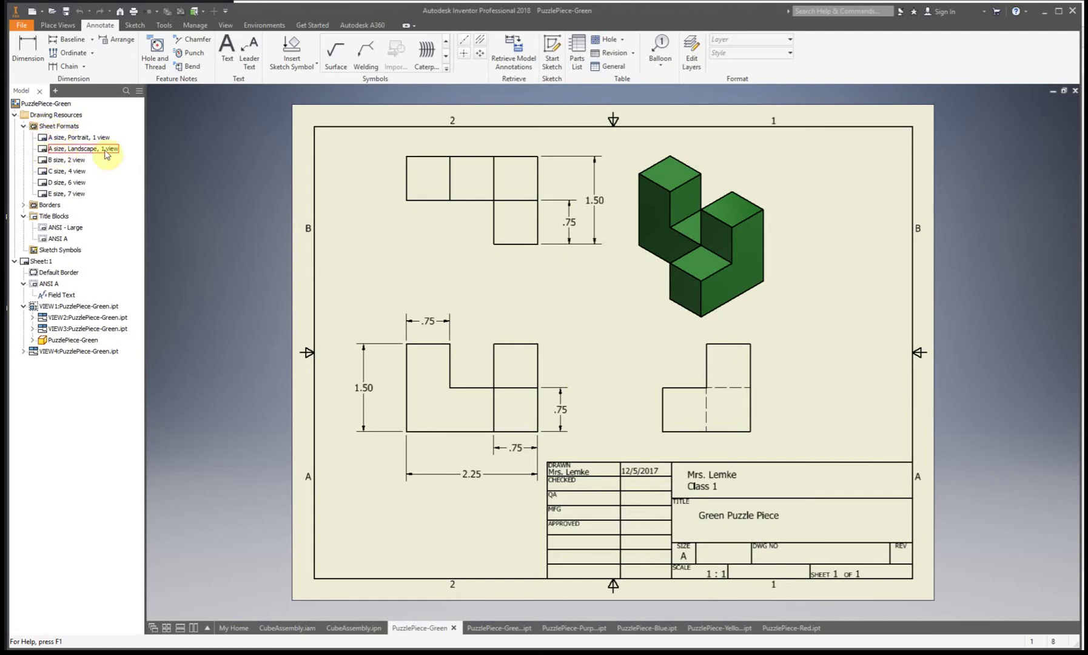
Step: Add a new sheet from the "A size, Landscape, 1 view" format using PuzzlePiece-Red.ipt as the component
{"action": "double_click", "coordinate": [43, 150]}
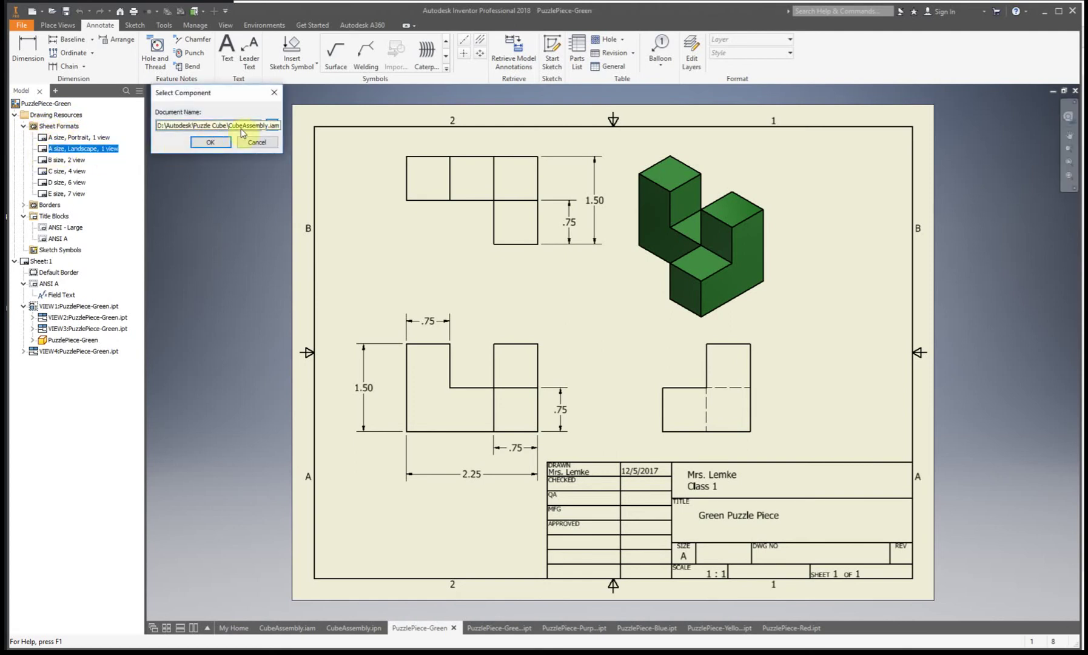
{"action": "left_click", "coordinate": [253, 130]}
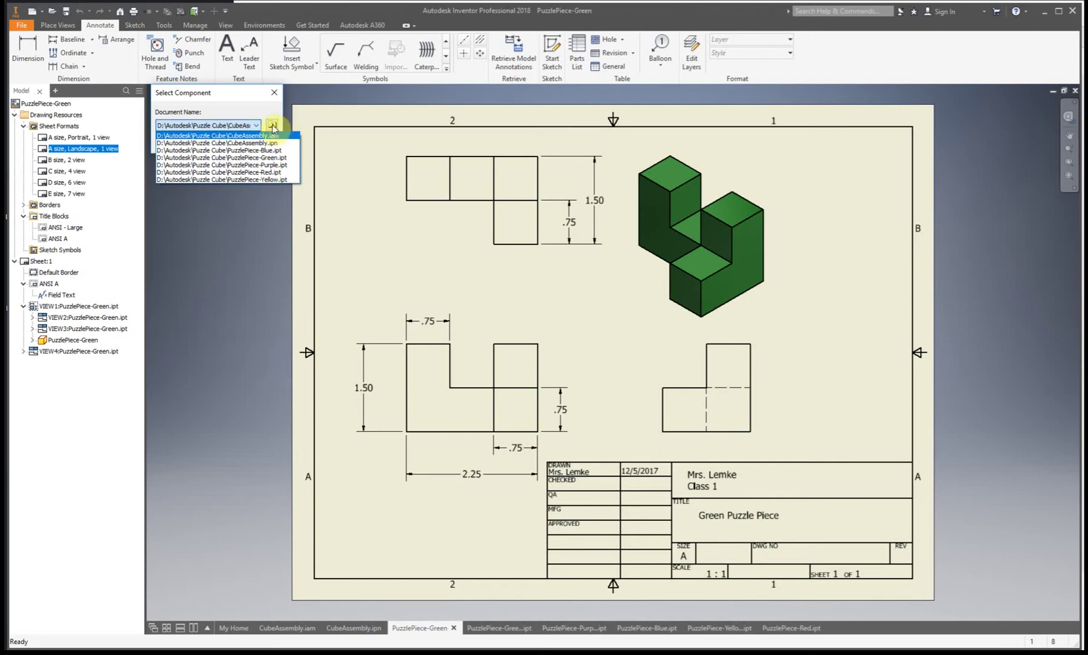
{"action": "left_click", "coordinate": [283, 173]}
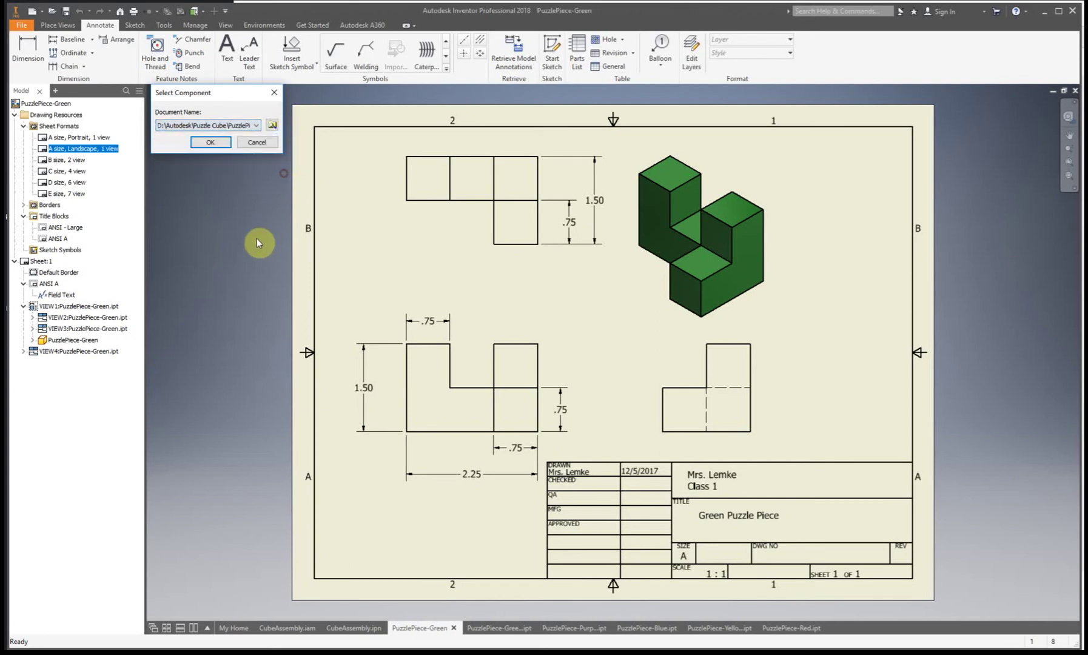
{"action": "left_click", "coordinate": [212, 142]}
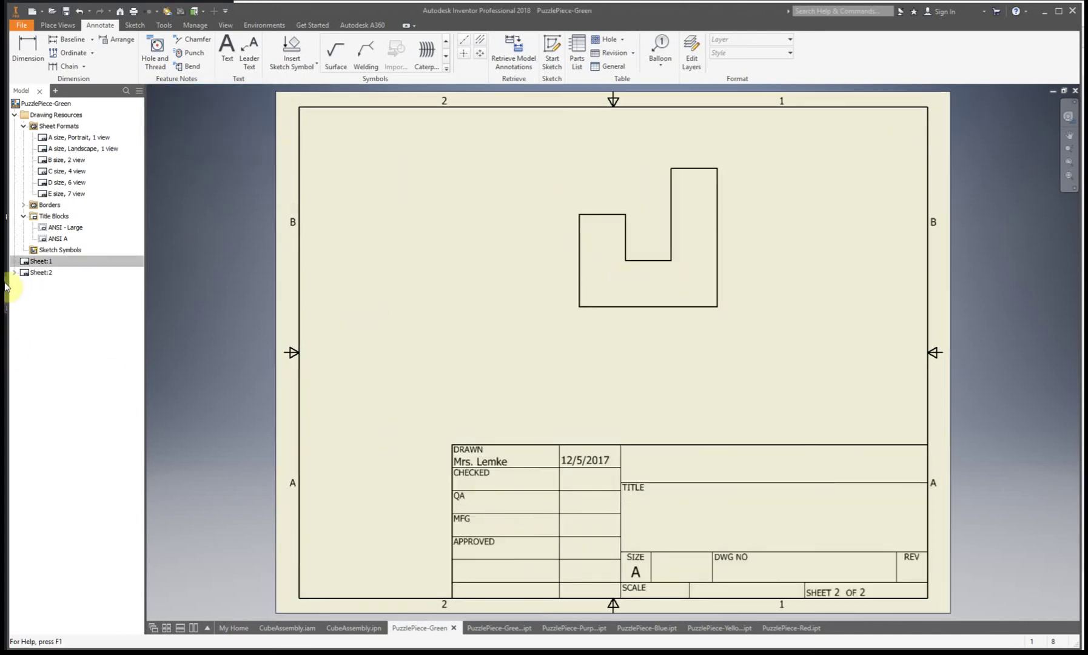
Step: Rename the first sheet as Green Piece
{"action": "left_click", "coordinate": [42, 263]}
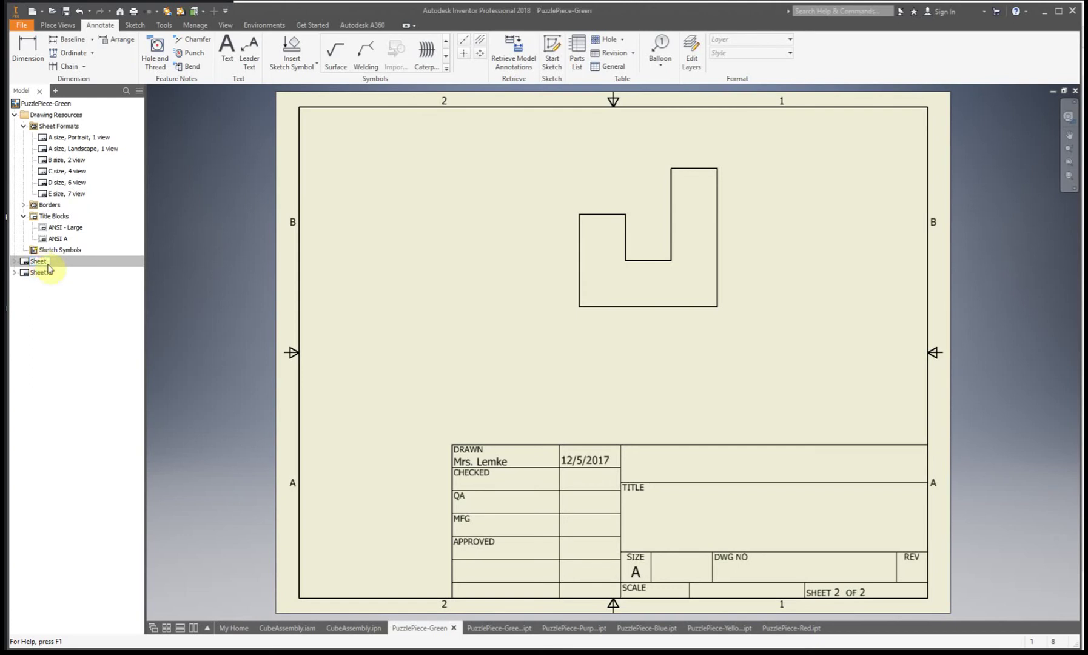
{"action": "left_click_drag", "start_coordinate": [46, 261], "coordinate": [5, 256]}
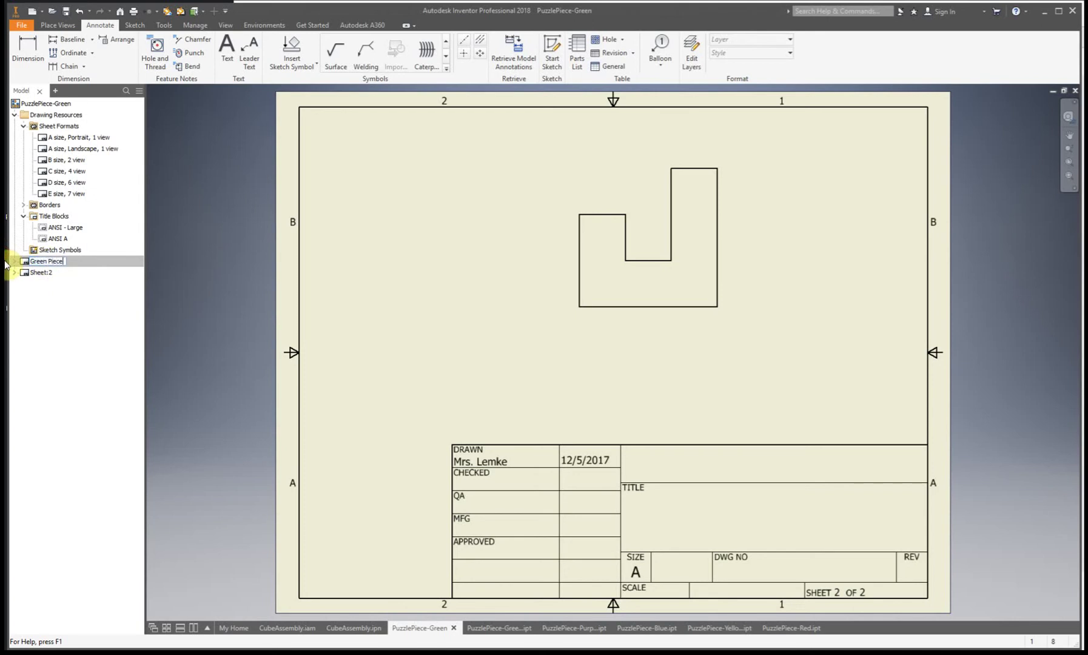
{"action": "key", "text": "Return"}
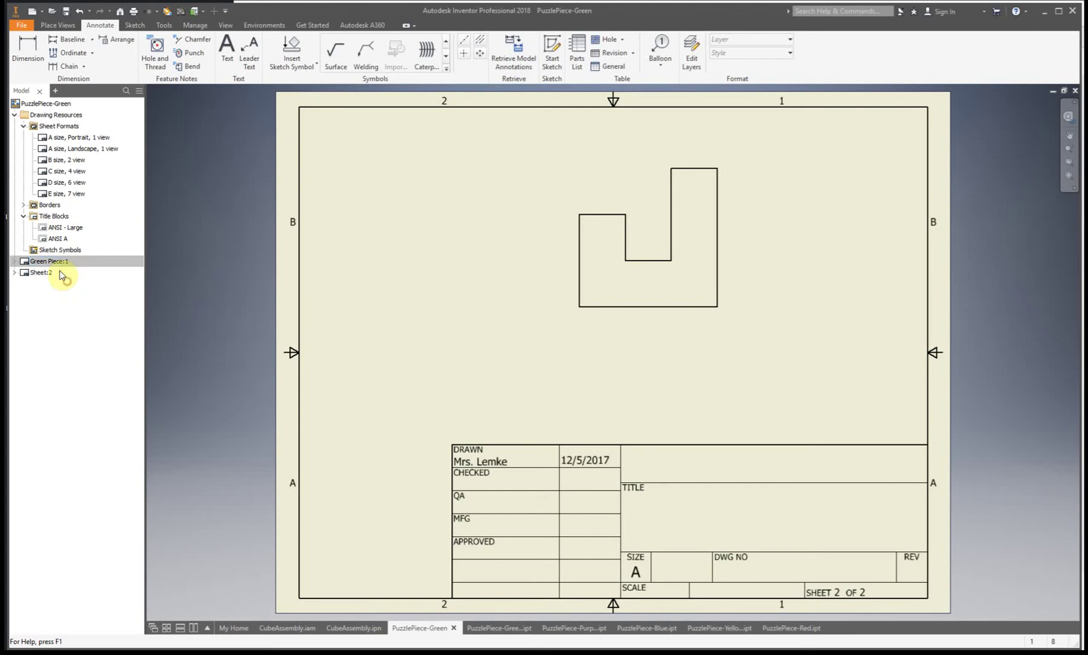
Step: Rename the second sheet as Red Piece
{"action": "left_click", "coordinate": [48, 273]}
{"action": "left_click", "coordinate": [46, 275]}
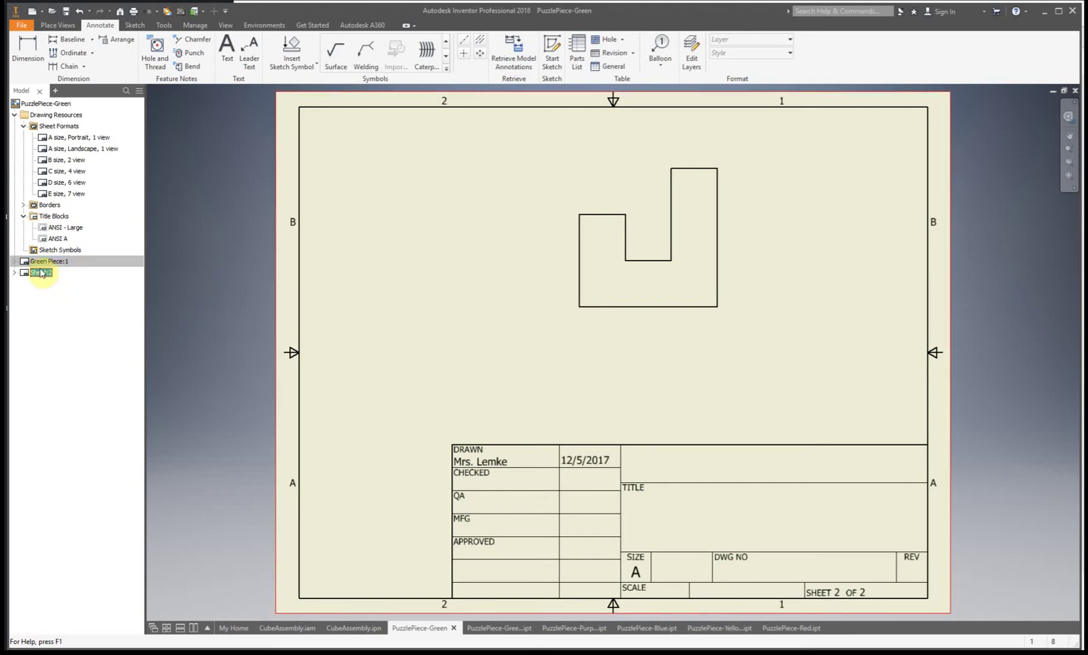
{"action": "left_click", "coordinate": [35, 274]}
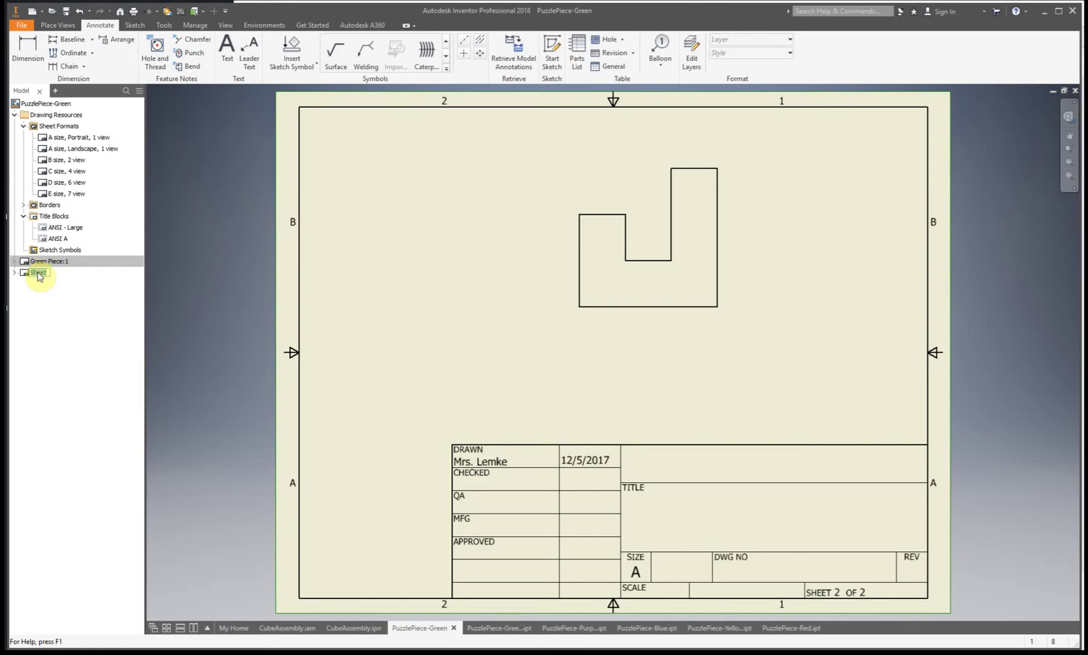
{"action": "type", "text": "Red Piece"}
{"action": "key", "text": "Return"}
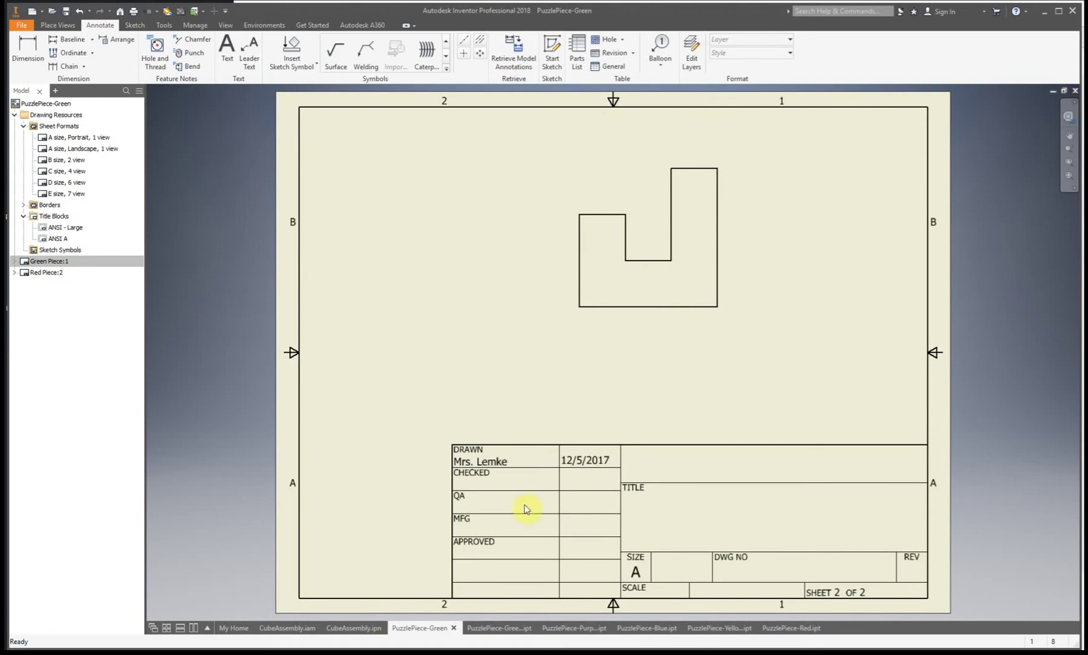
Step: Replace the ANSI - Large title block on the Red Piece sheet with the ANSI A title block
{"action": "left_click", "coordinate": [14, 273]}
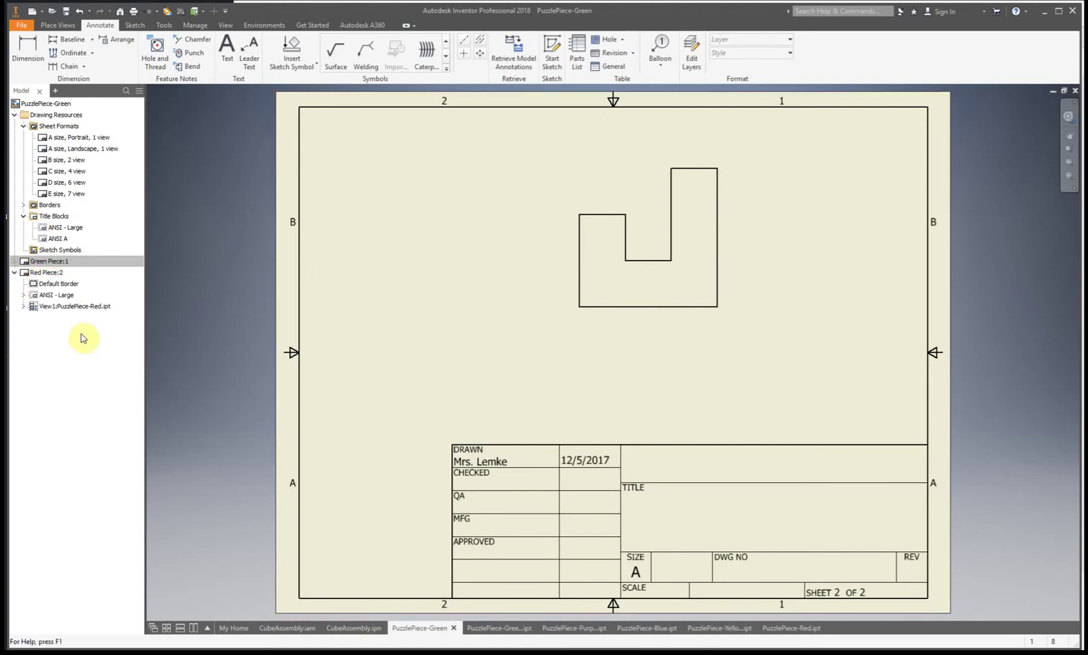
{"action": "right_click", "coordinate": [63, 301]}
{"action": "left_click", "coordinate": [77, 316]}
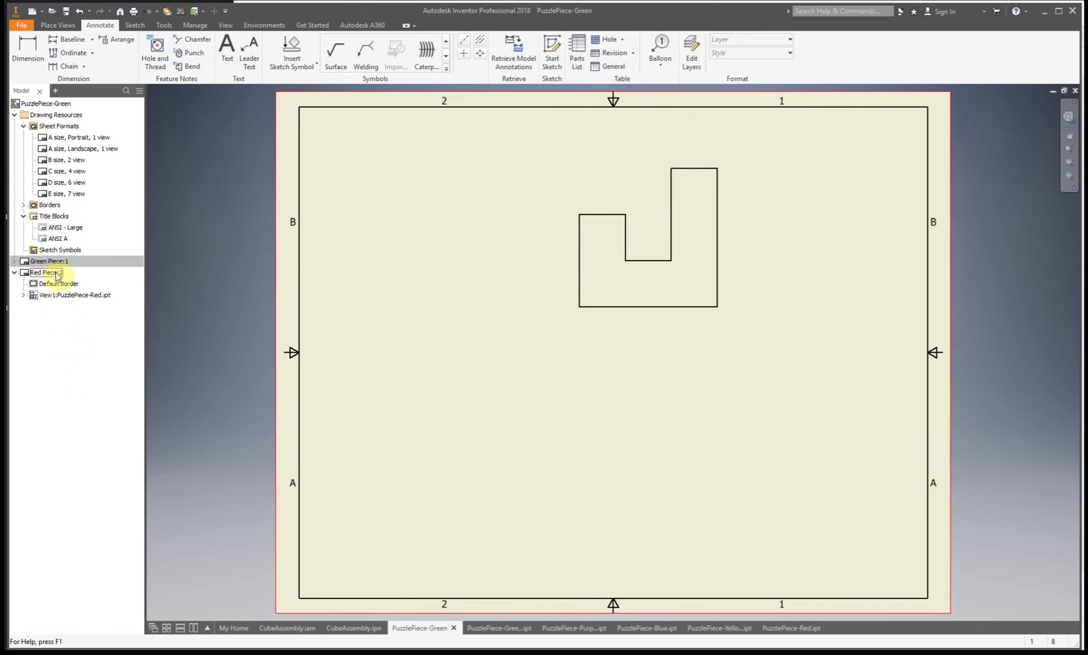
{"action": "double_click", "coordinate": [59, 239]}
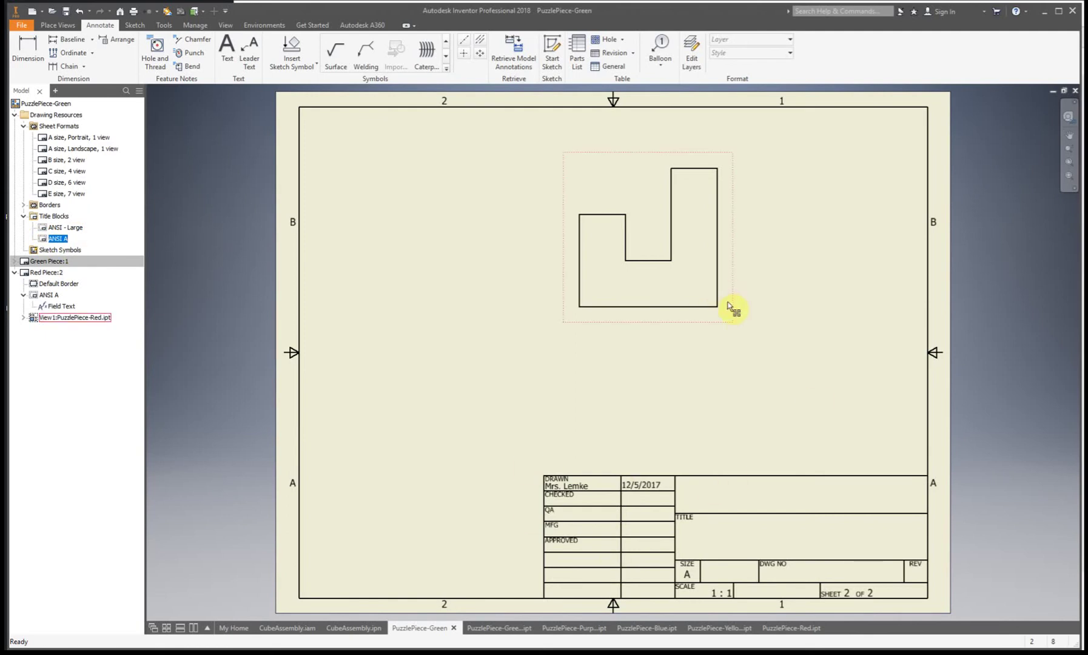
Step: Move the red piece's base view to the sheet's lower left and project its top, right-side and isometric views
{"action": "left_click_drag", "start_coordinate": [735, 311], "coordinate": [520, 441]}
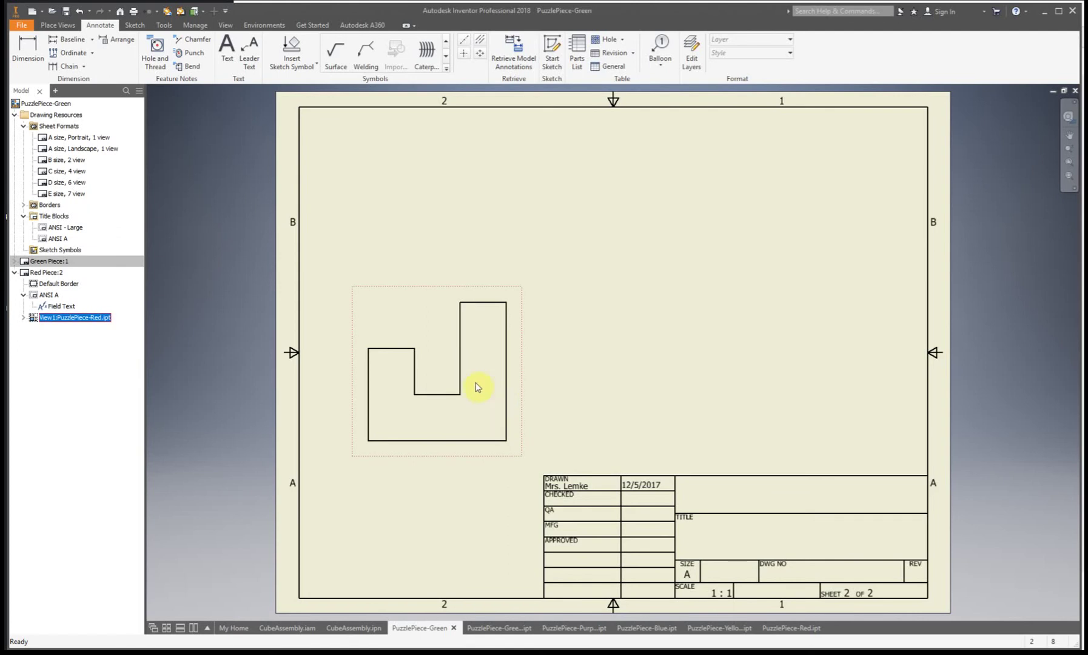
{"action": "left_click", "coordinate": [481, 421]}
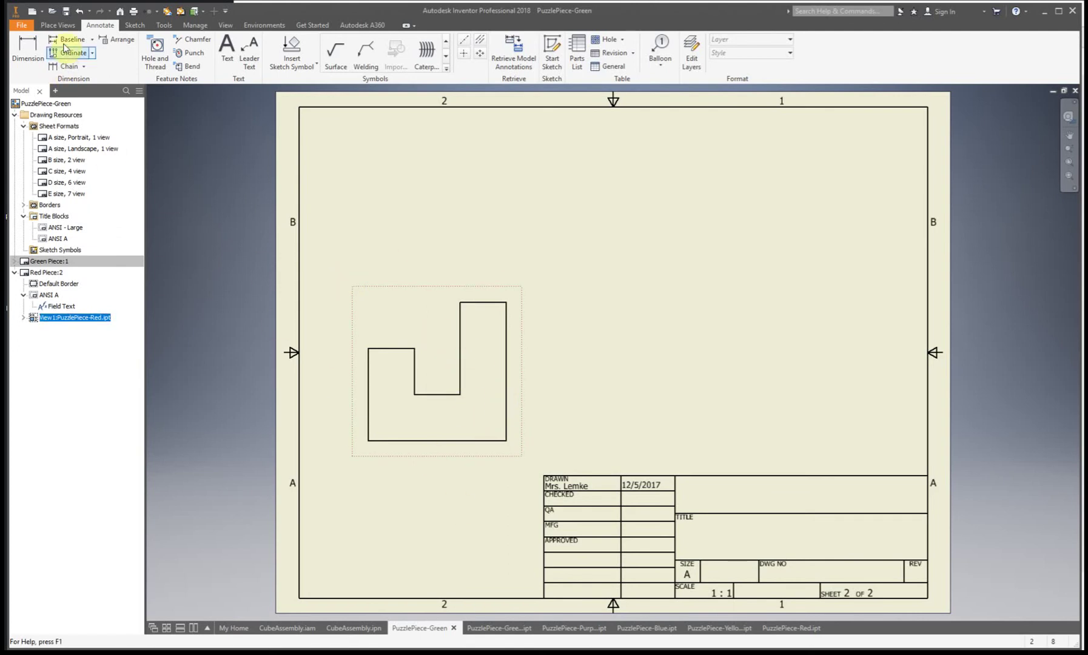
{"action": "left_click", "coordinate": [58, 25]}
{"action": "left_click", "coordinate": [48, 60]}
{"action": "left_click", "coordinate": [425, 213]}
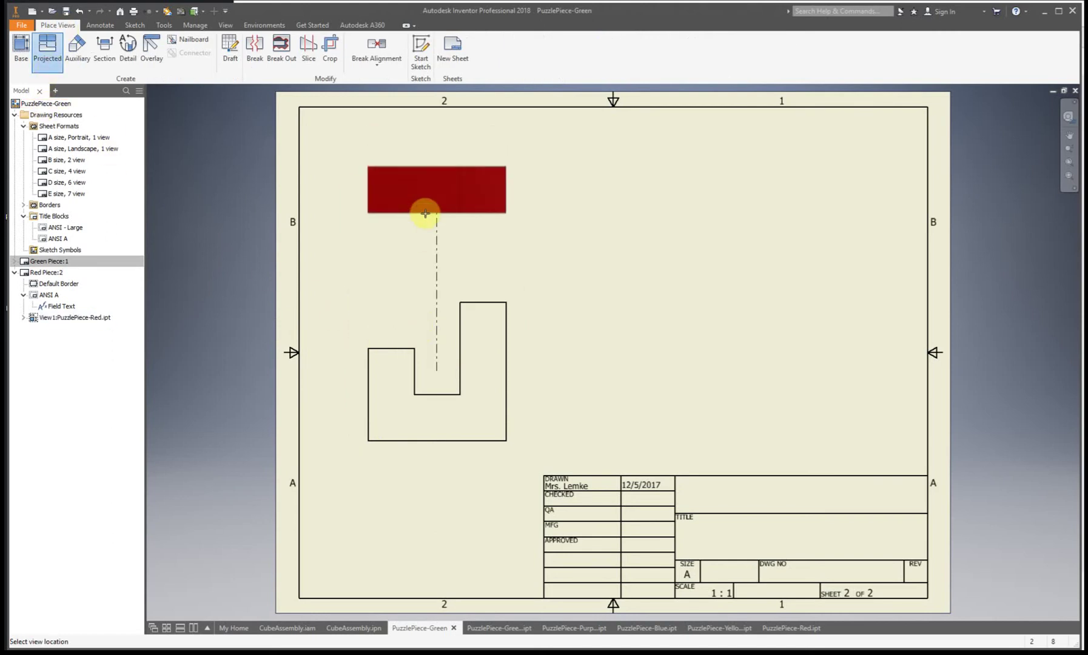
{"action": "left_click", "coordinate": [642, 371]}
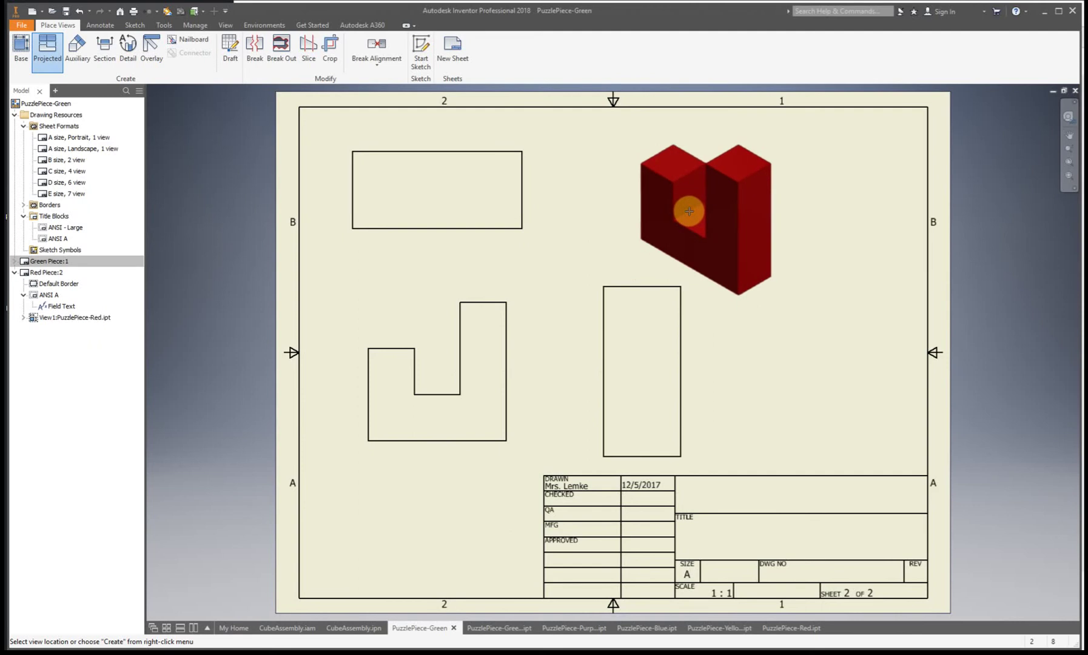
{"action": "left_click", "coordinate": [697, 214]}
{"action": "right_click", "coordinate": [697, 214]}
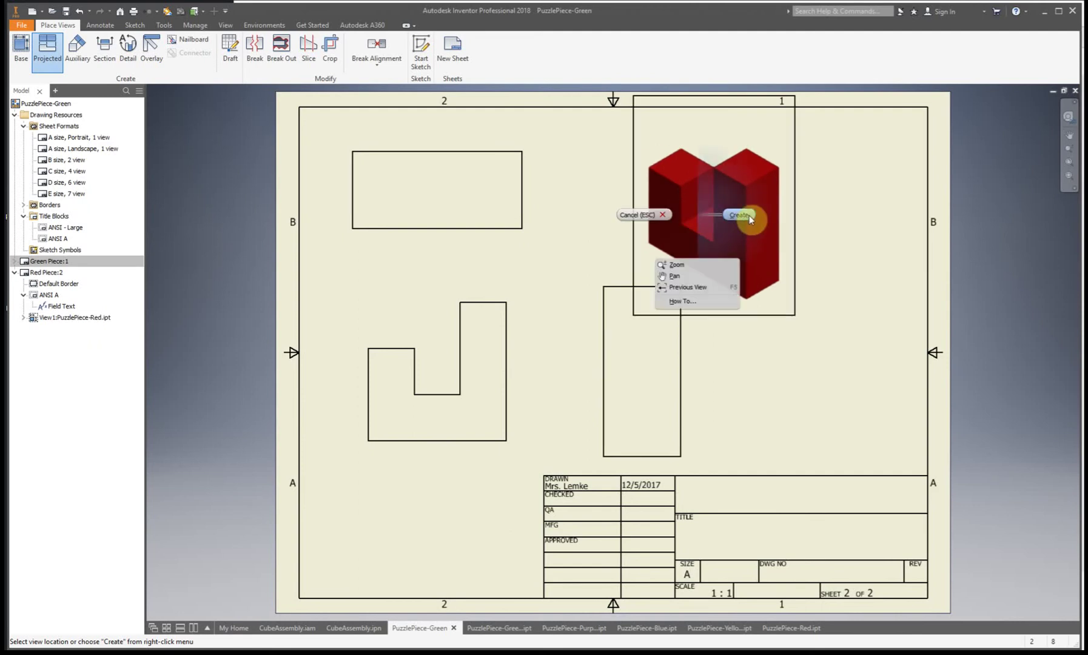
{"action": "left_click", "coordinate": [746, 214]}
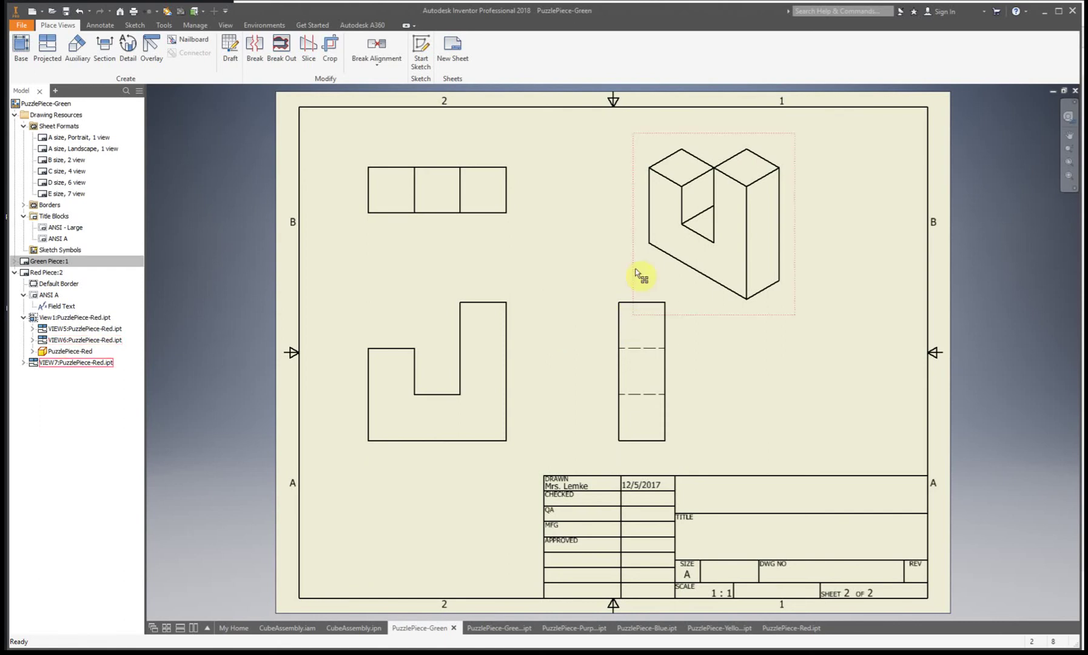
Step: Set the isometric view of the red piece to the shaded display style
{"action": "double_click", "coordinate": [672, 265]}
{"action": "left_click", "coordinate": [316, 180]}
{"action": "left_click", "coordinate": [291, 280]}
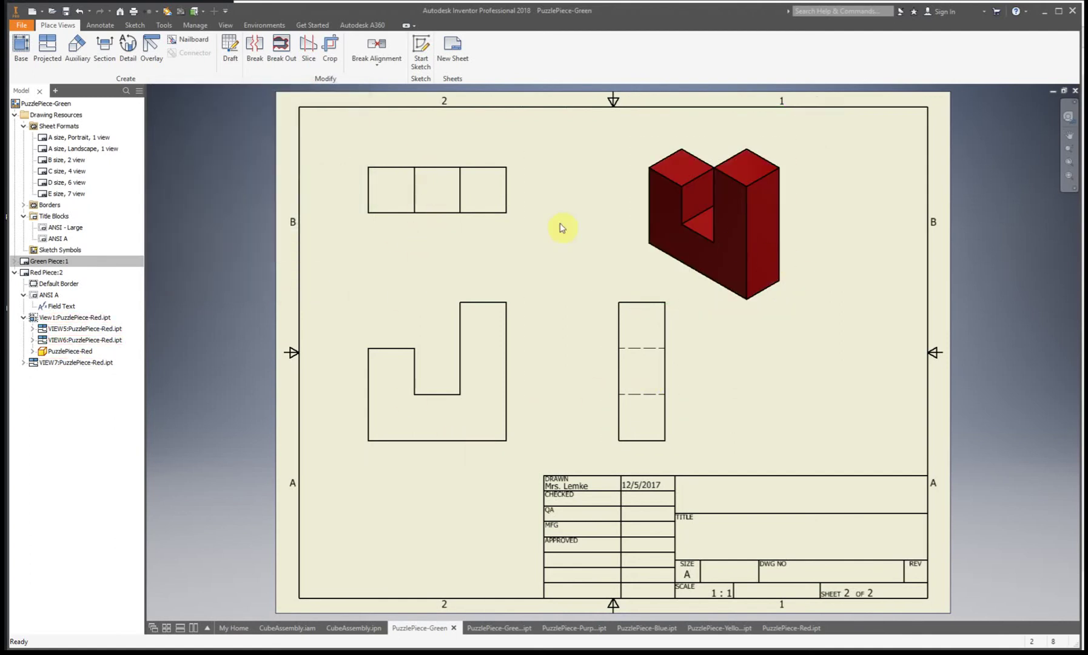
{"action": "left_click", "coordinate": [127, 46]}
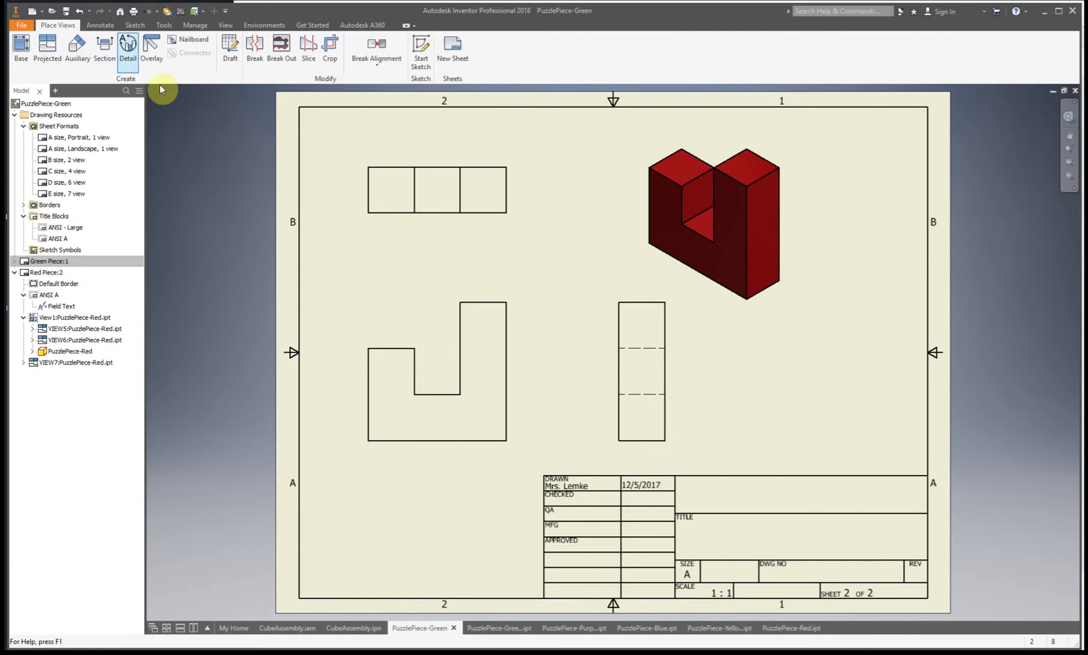
{"action": "left_click", "coordinate": [478, 386]}
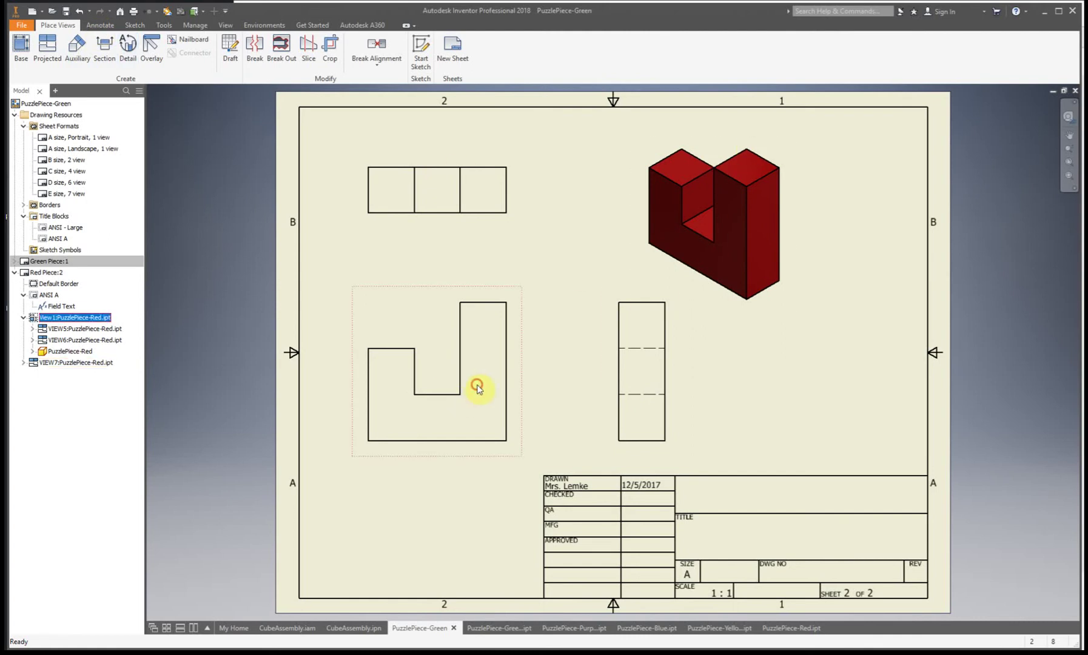
{"action": "double_click", "coordinate": [484, 333]}
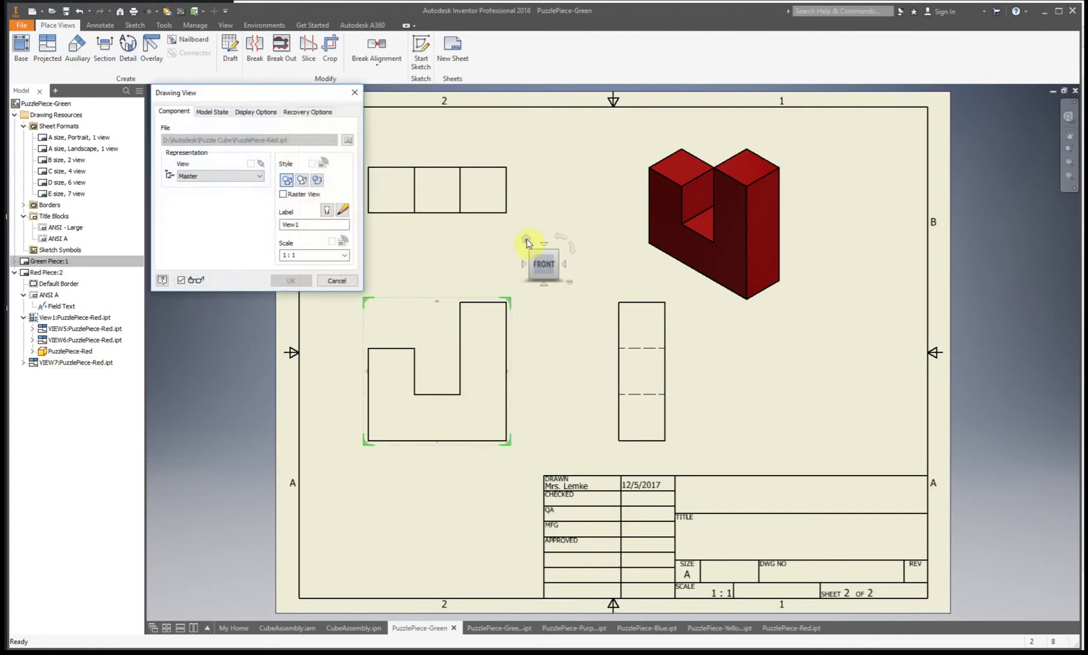
{"action": "left_click", "coordinate": [523, 264]}
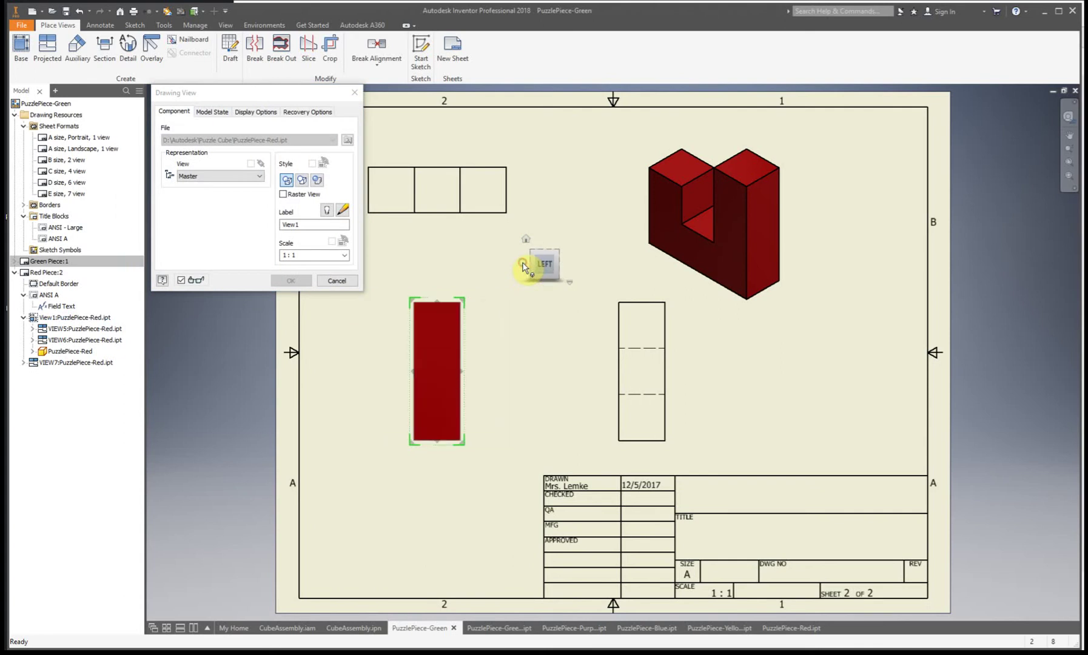
{"action": "left_click", "coordinate": [524, 265]}
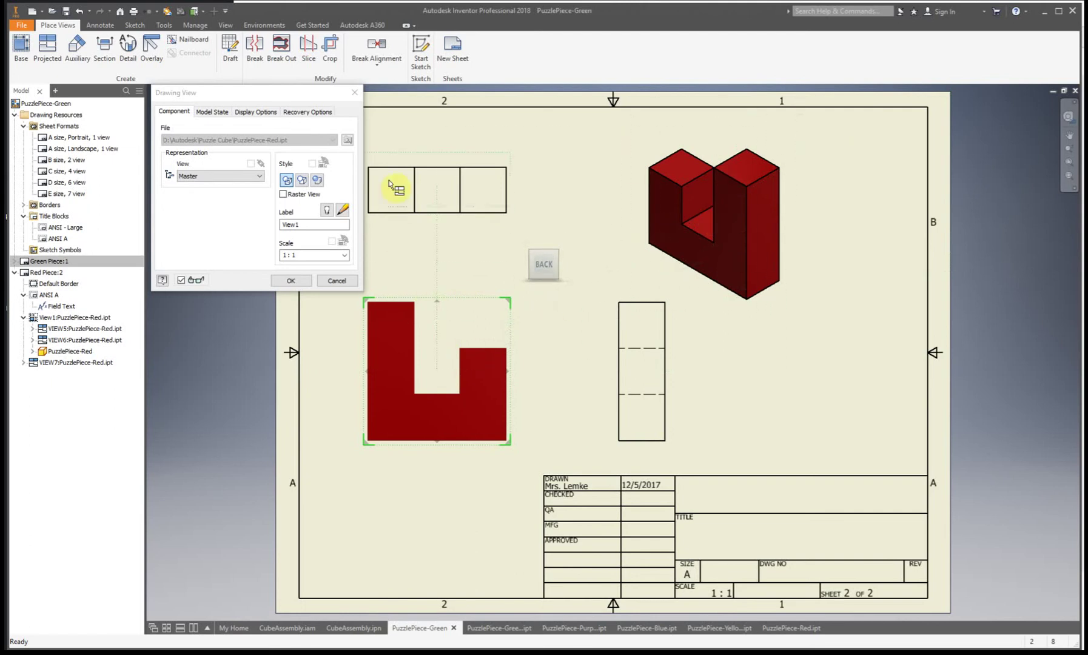
{"action": "left_click", "coordinate": [355, 92]}
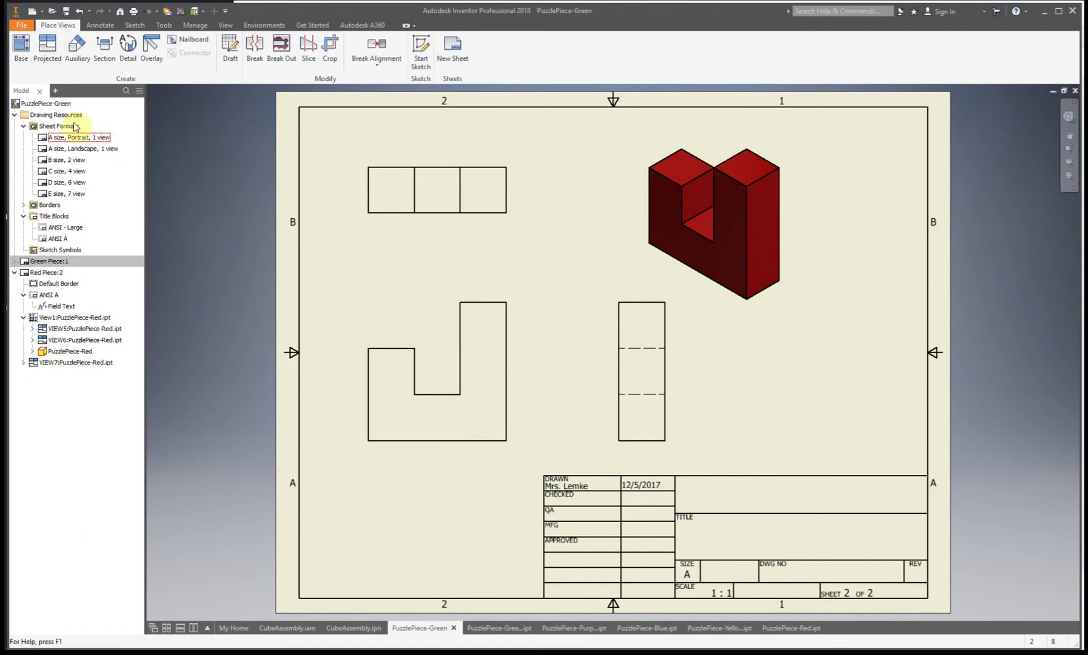
Step: Dimension the full height of the front view along its right edge, placing the dimension to the right of the view
{"action": "left_click", "coordinate": [100, 25]}
{"action": "left_click", "coordinate": [27, 50]}
{"action": "left_click", "coordinate": [509, 358]}
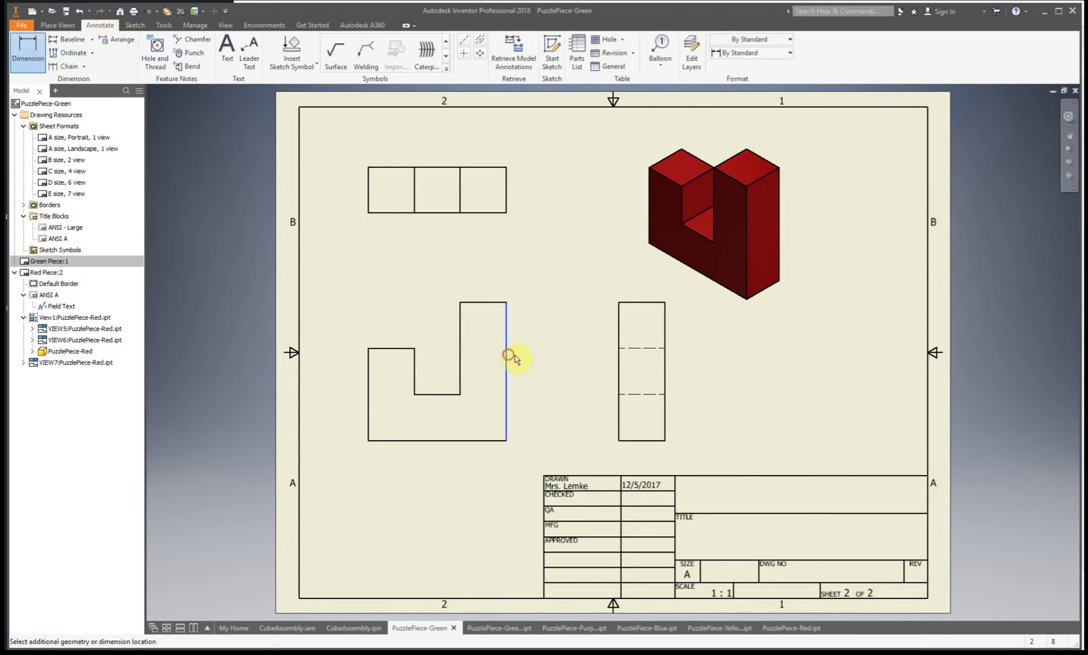
{"action": "left_click", "coordinate": [546, 363]}
{"action": "left_click", "coordinate": [381, 286]}
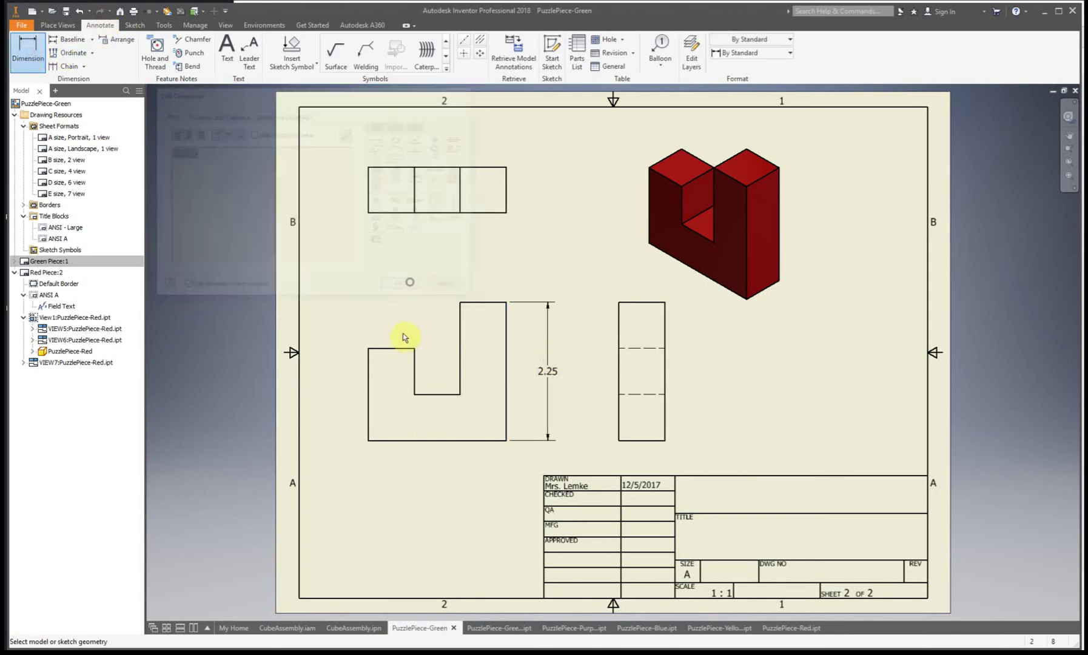
Step: Try to dimension the left leg of the front view from its left and top edges, and delete the misplaced dimension
{"action": "left_click", "coordinate": [368, 396]}
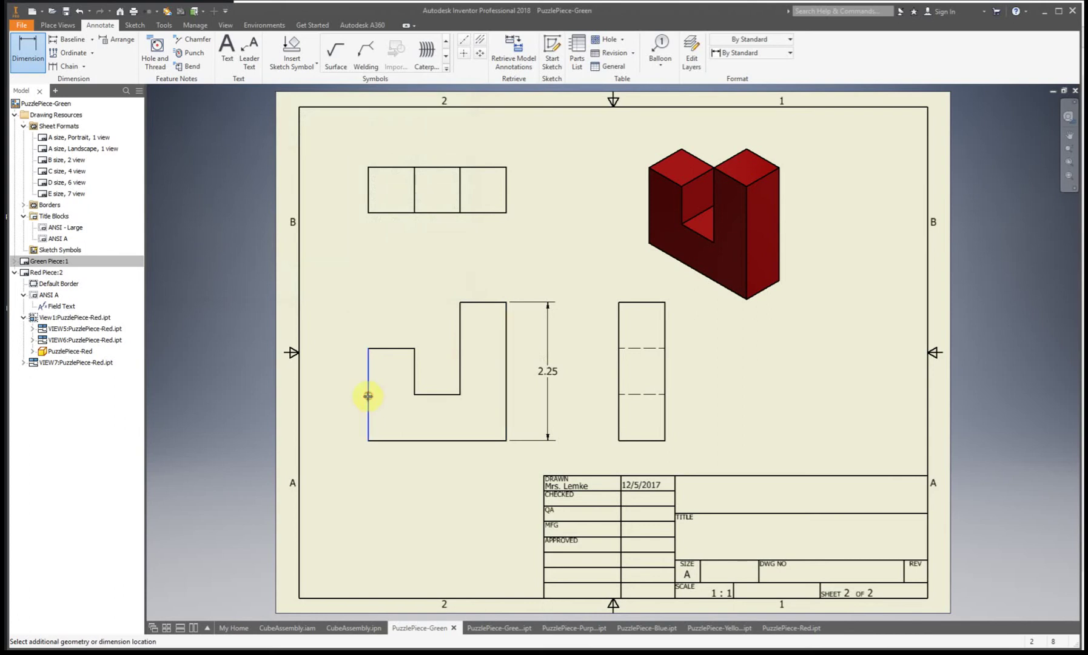
{"action": "left_click", "coordinate": [402, 349]}
{"action": "left_click", "coordinate": [339, 369]}
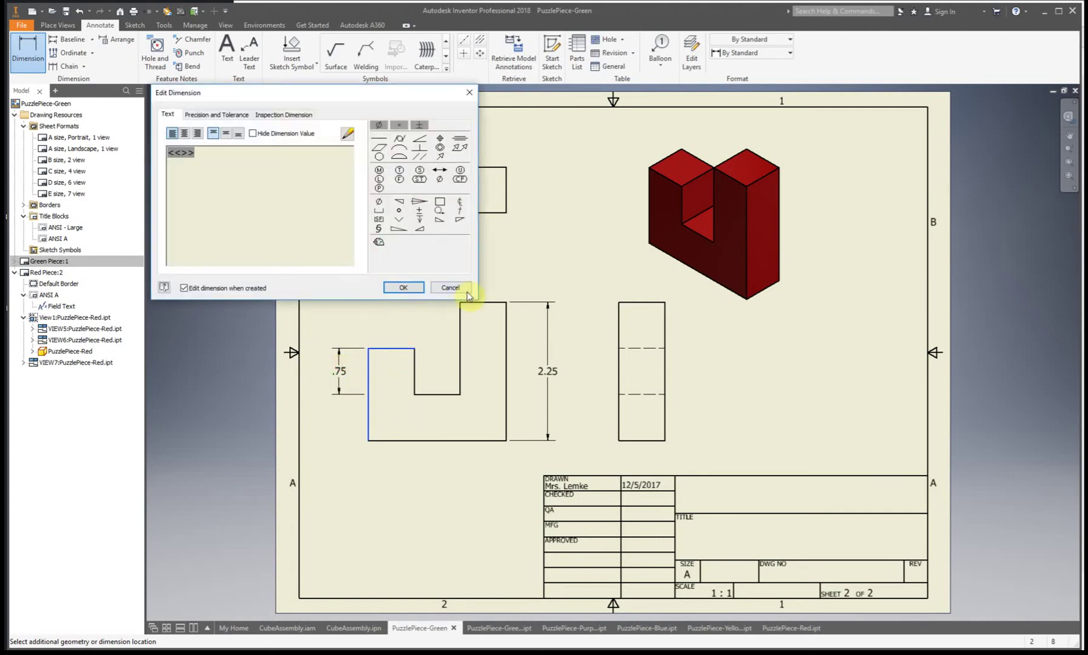
{"action": "left_click", "coordinate": [452, 287]}
{"action": "right_click", "coordinate": [339, 369]}
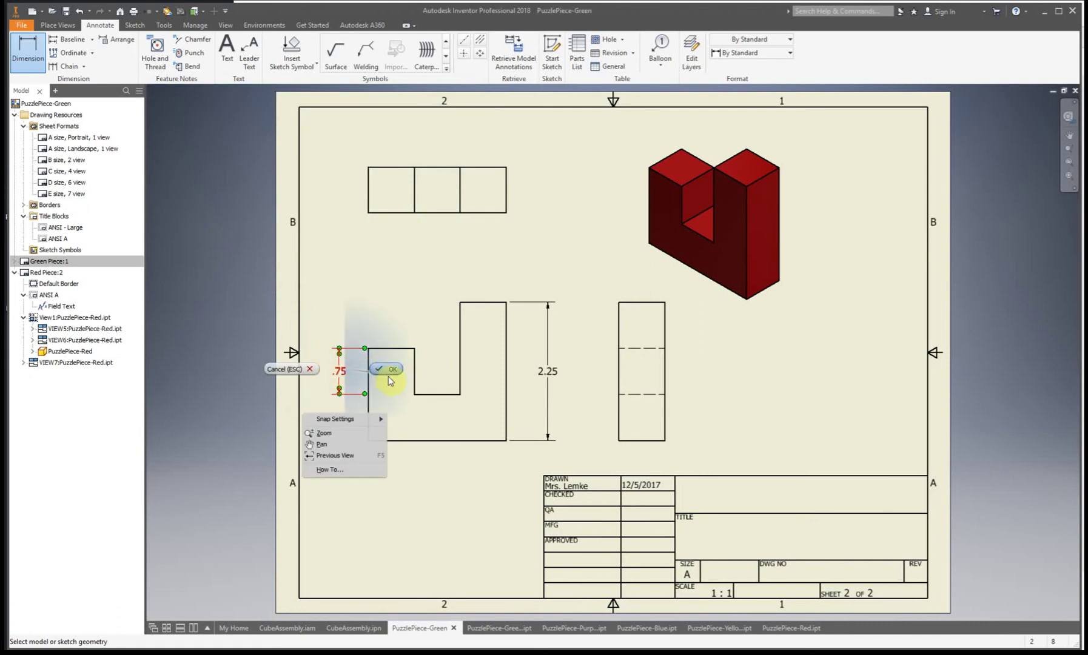
{"action": "left_click", "coordinate": [387, 370]}
{"action": "right_click", "coordinate": [339, 372]}
{"action": "left_click", "coordinate": [361, 391]}
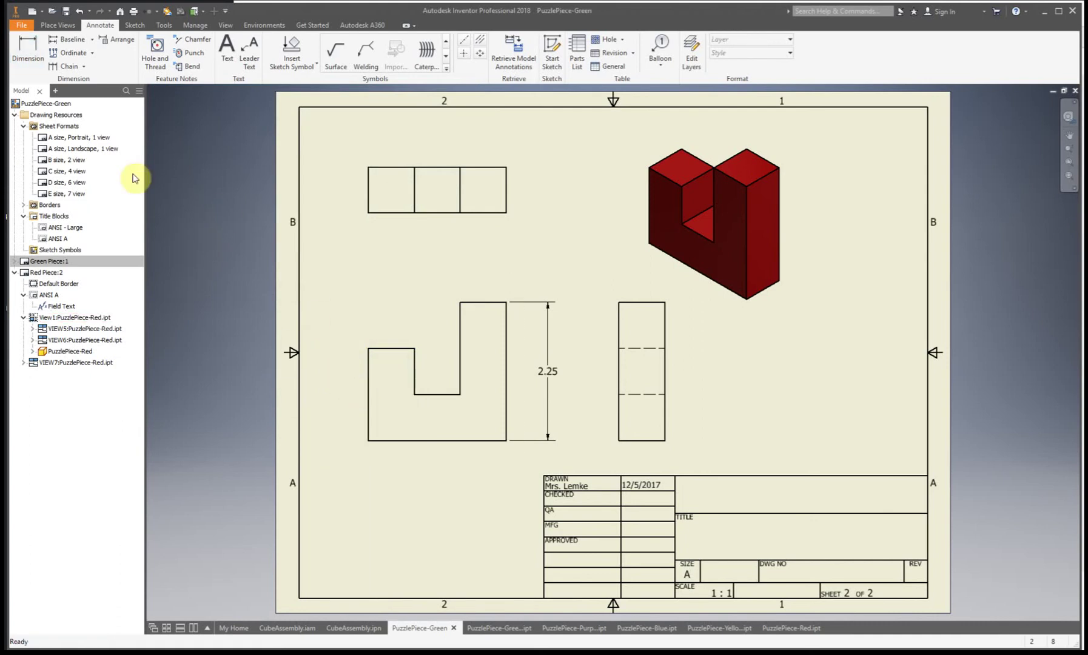
Step: Dimension the height of the front view's left edge, placing the dimension to the left of the view
{"action": "left_click", "coordinate": [31, 59]}
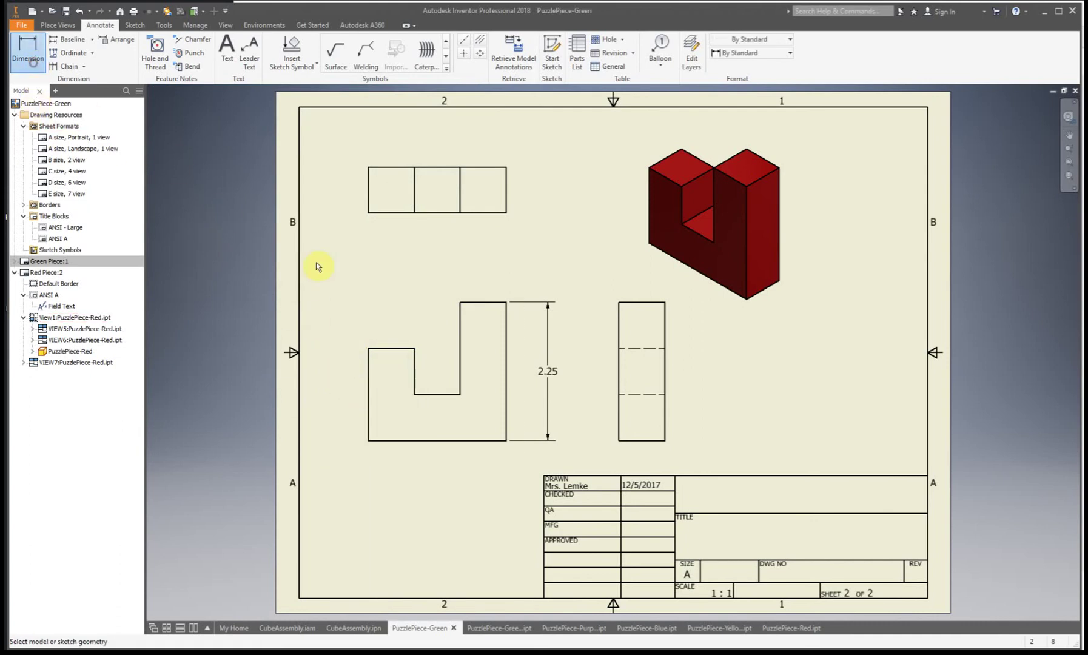
{"action": "left_click", "coordinate": [370, 363]}
{"action": "left_click", "coordinate": [334, 358]}
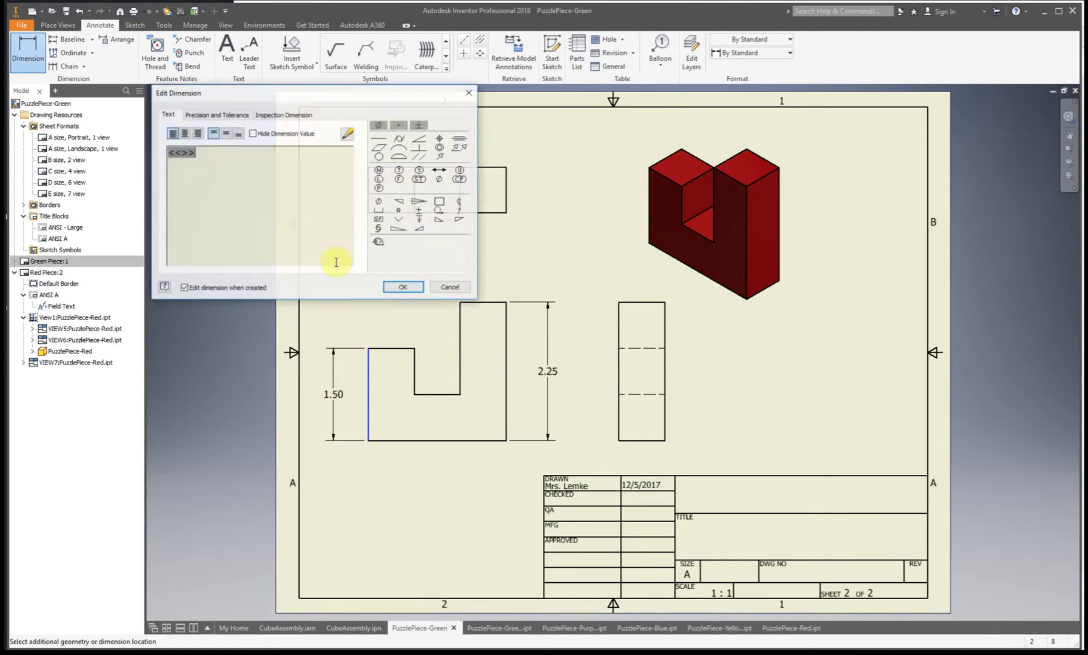
{"action": "left_click", "coordinate": [386, 288]}
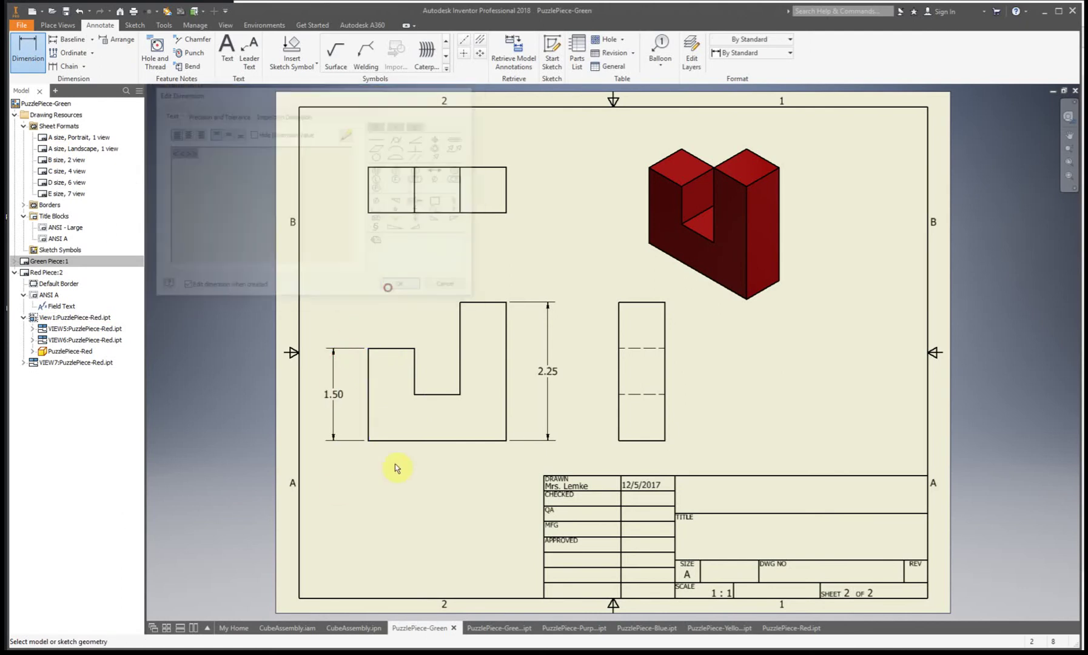
Step: Dimension the height from the front view's bottom edge to the notch floor, placing it between the view and the full-height dimension
{"action": "left_click", "coordinate": [459, 396]}
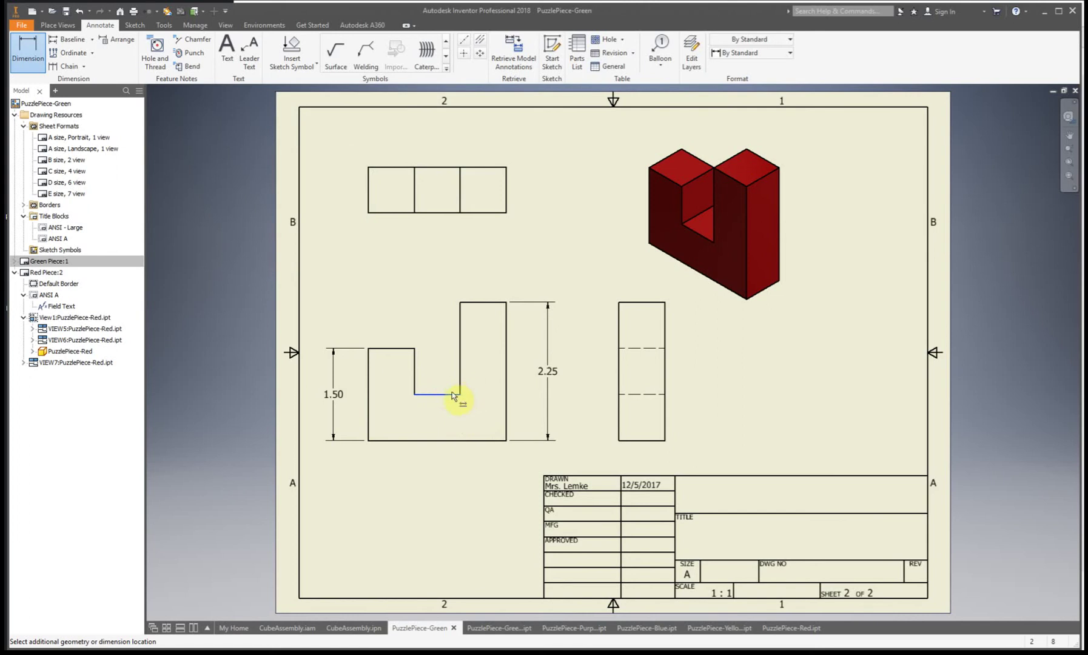
{"action": "left_click", "coordinate": [483, 441]}
{"action": "left_click", "coordinate": [528, 418]}
{"action": "left_click", "coordinate": [404, 287]}
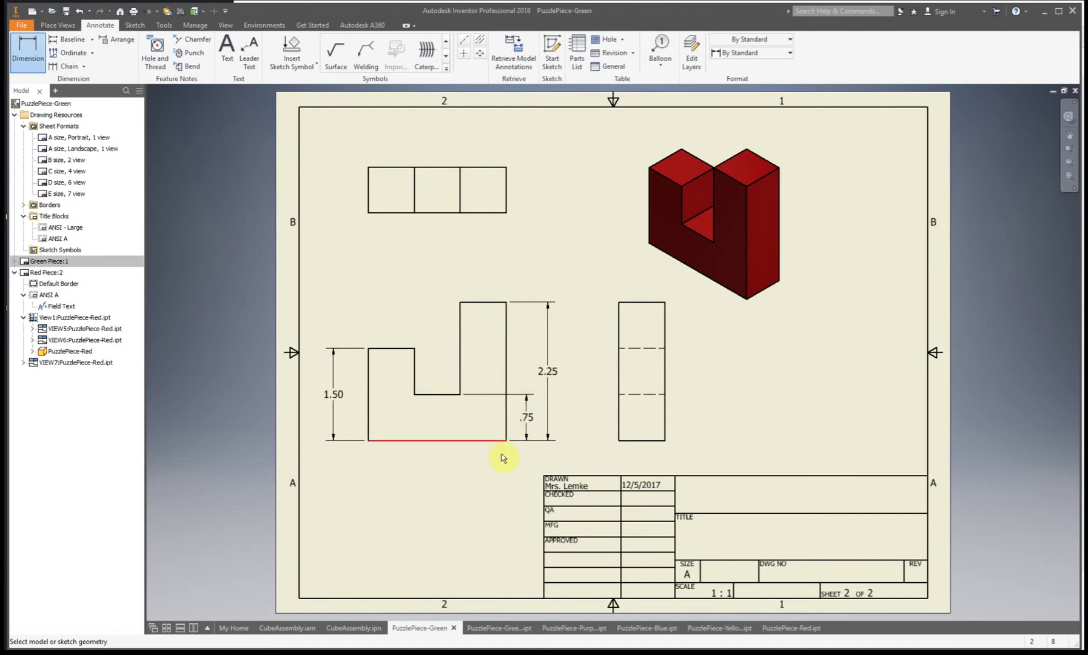
Step: Dimension the width of the front view's taller right leg, placing the dimension above the leg
{"action": "left_click", "coordinate": [508, 434]}
{"action": "left_click", "coordinate": [461, 388]}
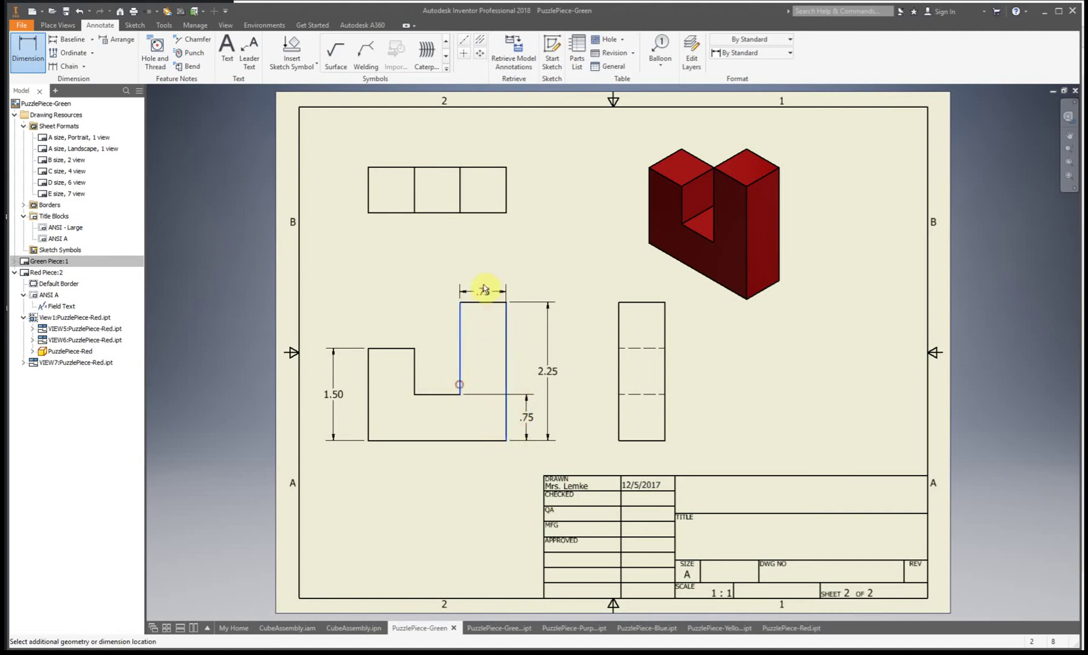
{"action": "left_click", "coordinate": [483, 274]}
{"action": "left_click", "coordinate": [405, 288]}
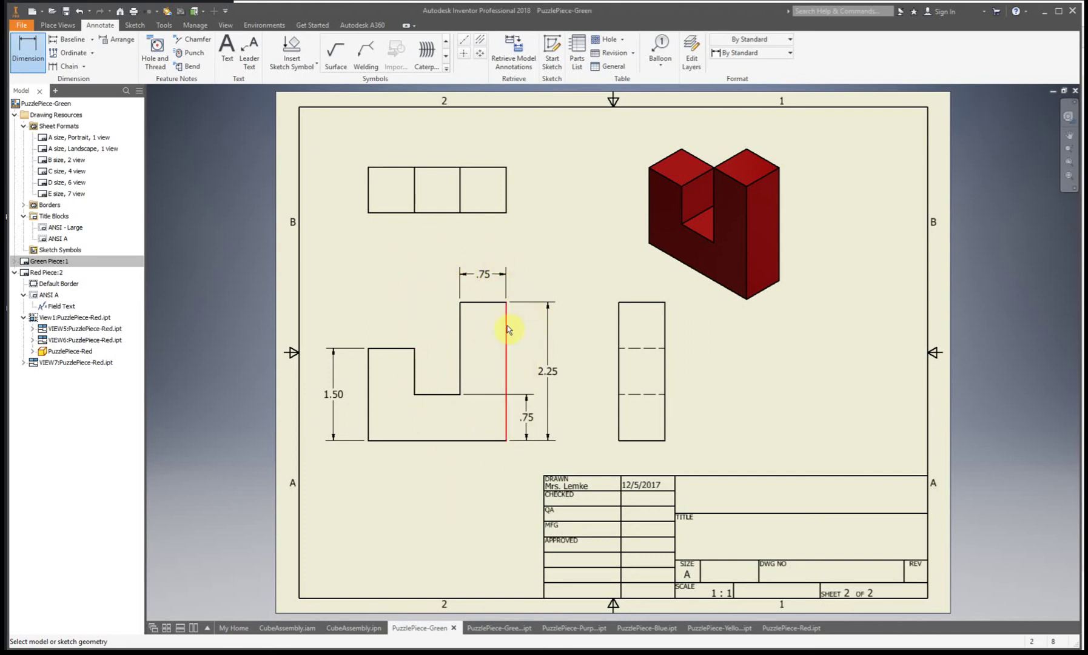
Step: Dimension the overall width of the front view along its bottom edge, placing the dimension below the view
{"action": "left_click", "coordinate": [443, 443]}
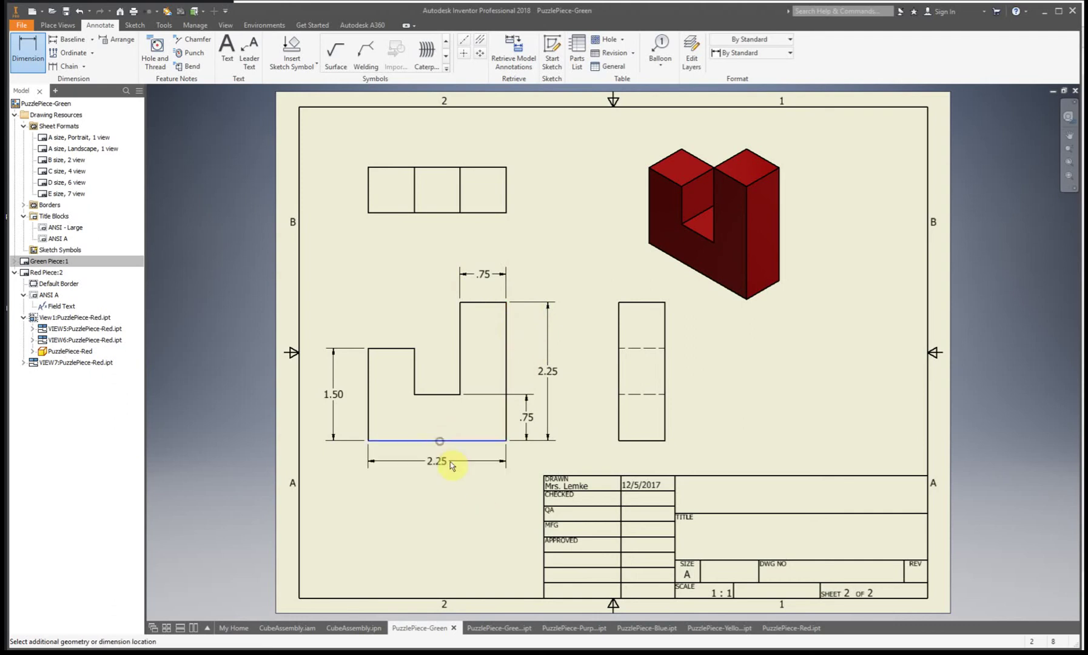
{"action": "left_click", "coordinate": [449, 472]}
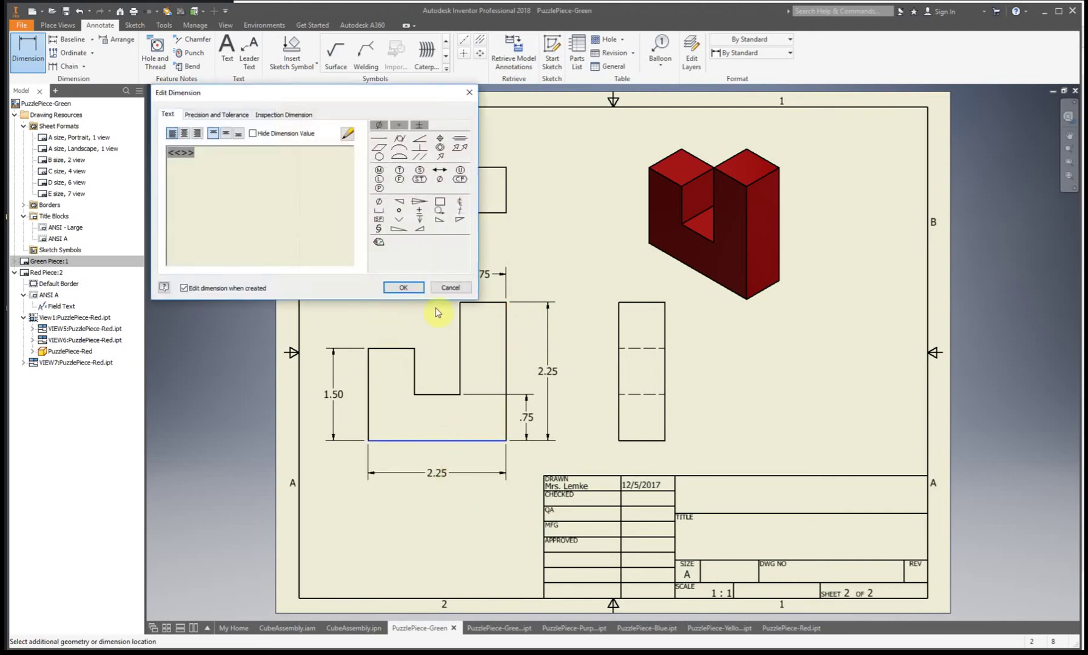
{"action": "left_click", "coordinate": [412, 286]}
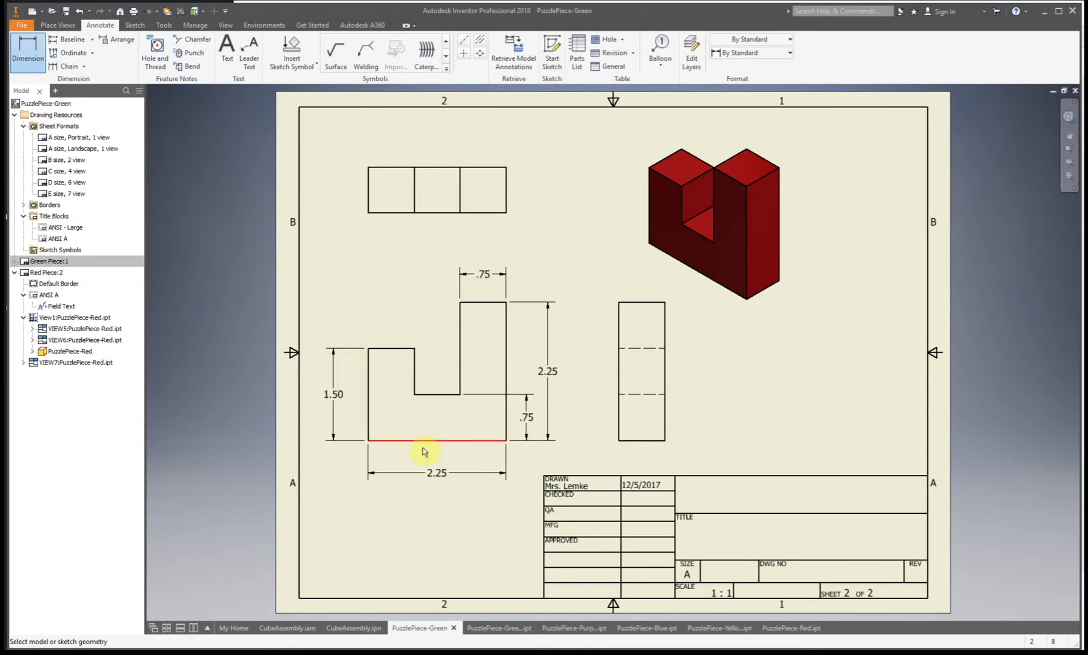
Step: Dimension the width of the front view's shorter left leg, placing the dimension below the view
{"action": "left_click", "coordinate": [377, 443]}
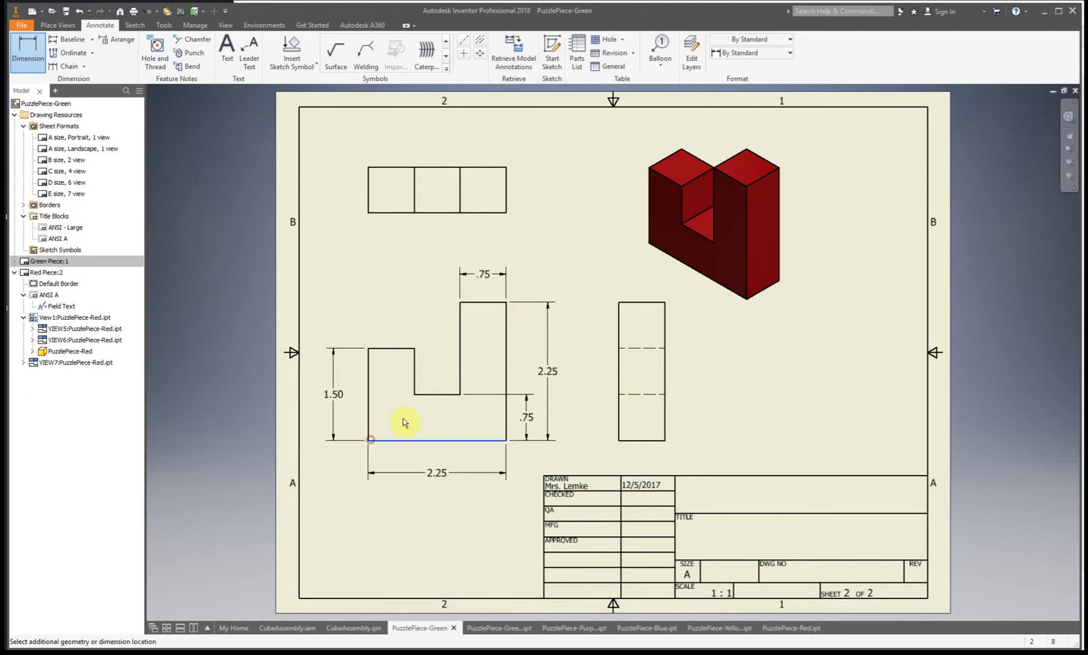
{"action": "left_click", "coordinate": [420, 394]}
{"action": "left_click", "coordinate": [398, 466]}
{"action": "left_click", "coordinate": [404, 288]}
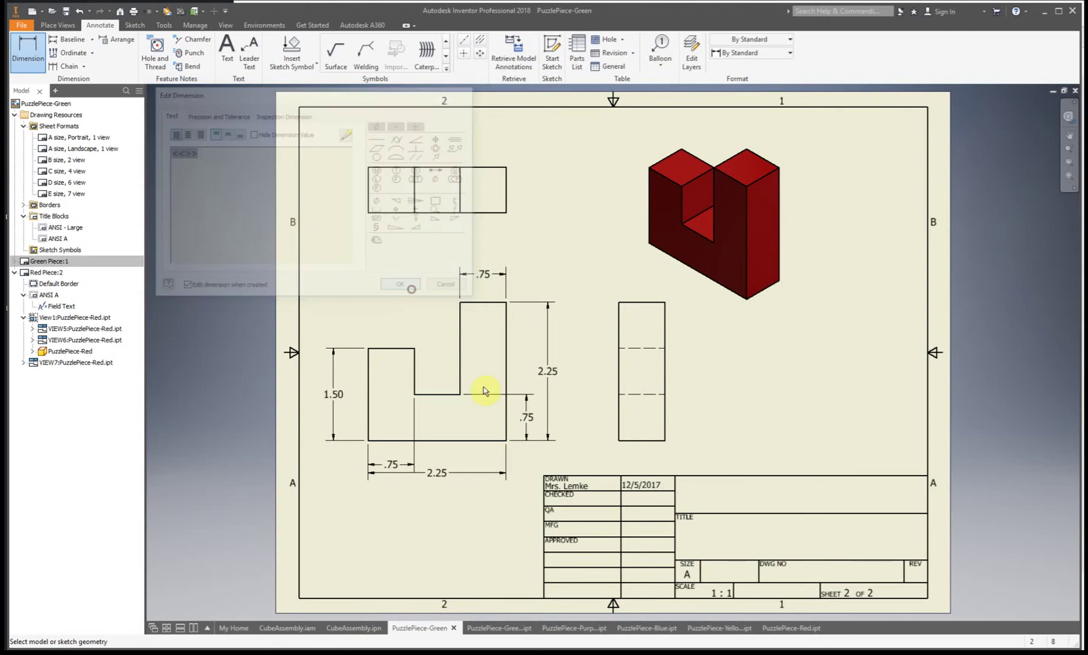
Step: Finish dimensioning and move the front view's overall width dimension slightly lower, clear of the left leg's width dimension
{"action": "right_click", "coordinate": [449, 351]}
{"action": "left_click", "coordinate": [437, 454]}
{"action": "left_click_drag", "start_coordinate": [435, 476], "coordinate": [435, 481]}
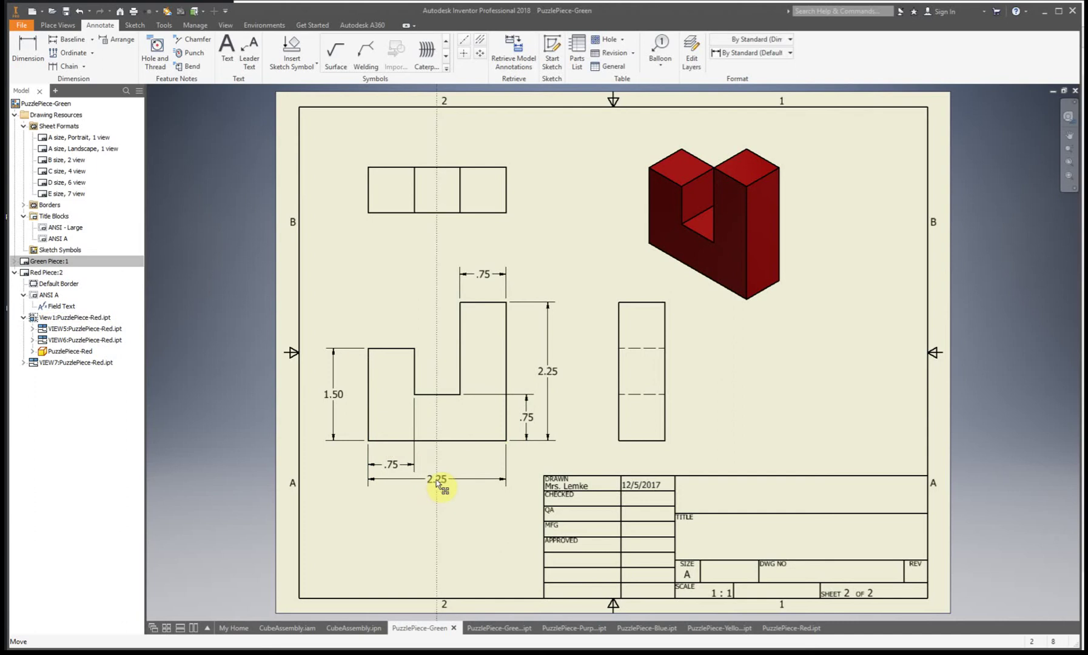
{"action": "left_click", "coordinate": [522, 517]}
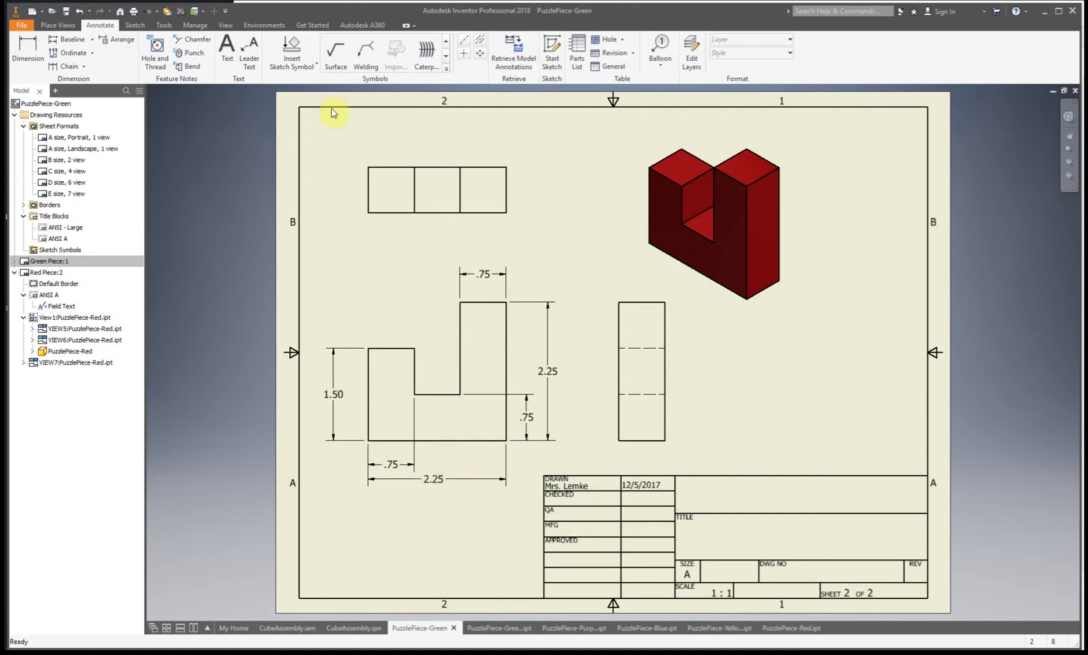
Step: Dimension the depth of the top view along its right edge, placing the dimension to the right of the view
{"action": "left_click", "coordinate": [27, 49]}
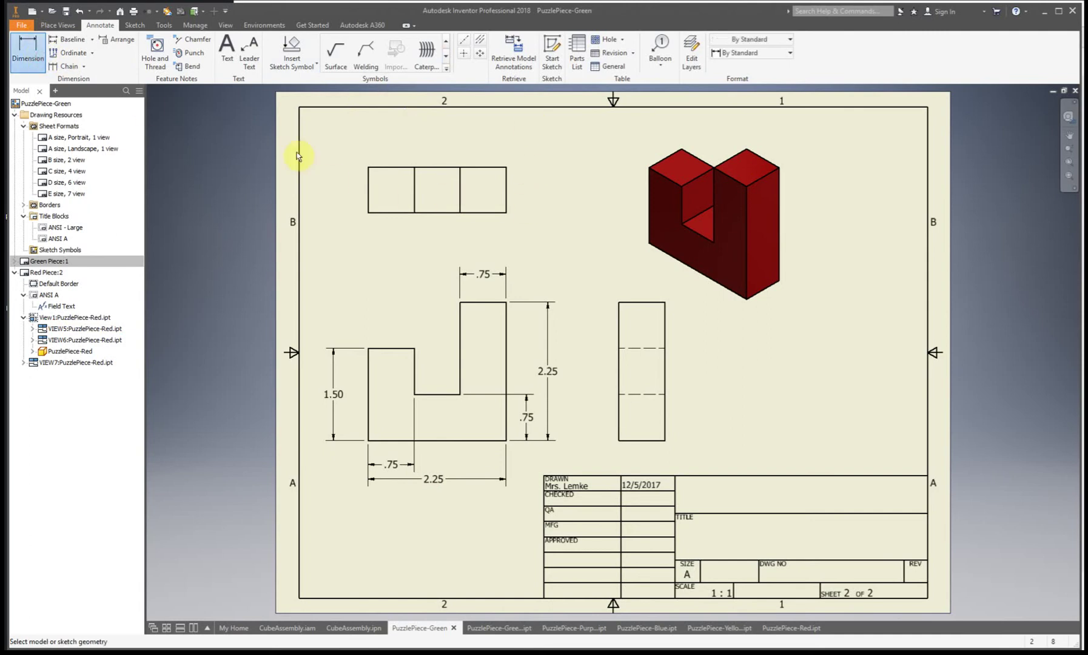
{"action": "left_click", "coordinate": [507, 186]}
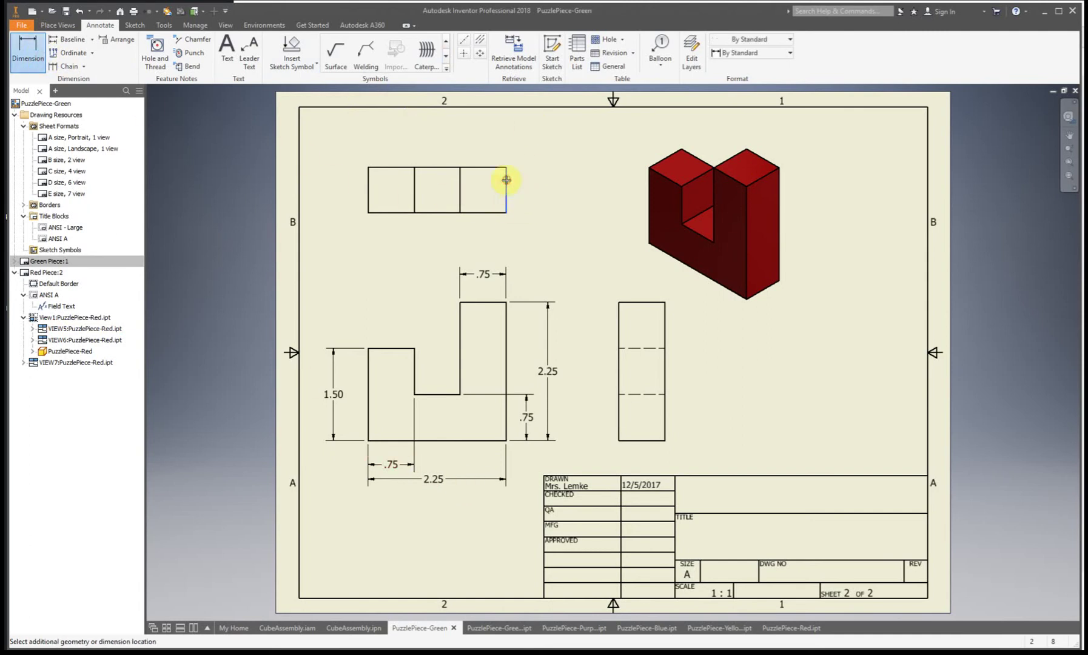
{"action": "left_click", "coordinate": [534, 193]}
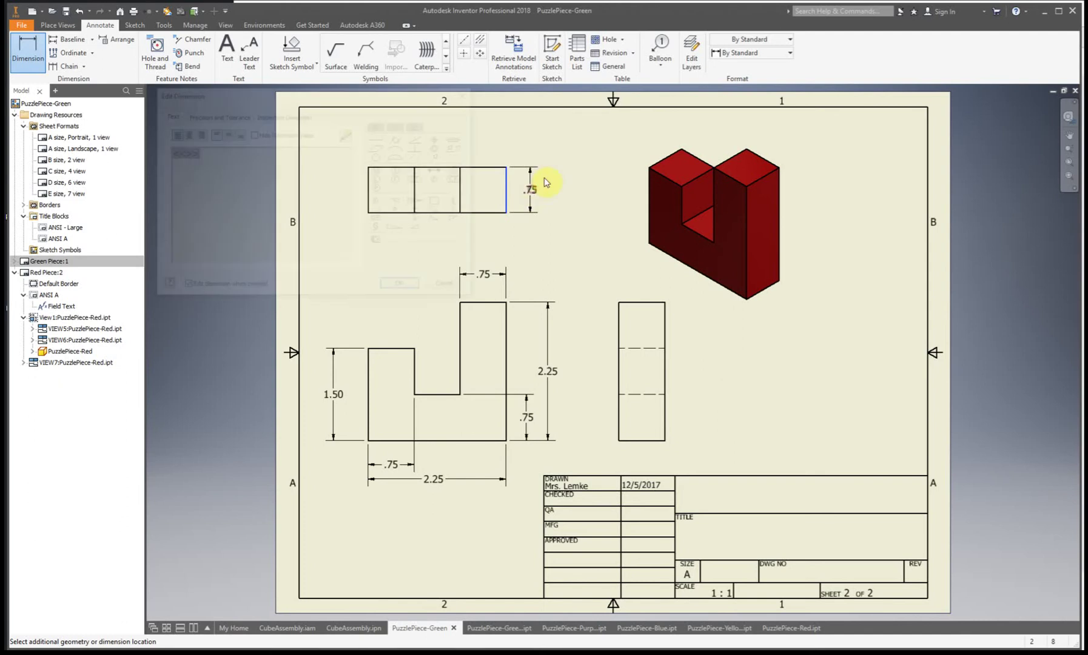
{"action": "left_click", "coordinate": [418, 289]}
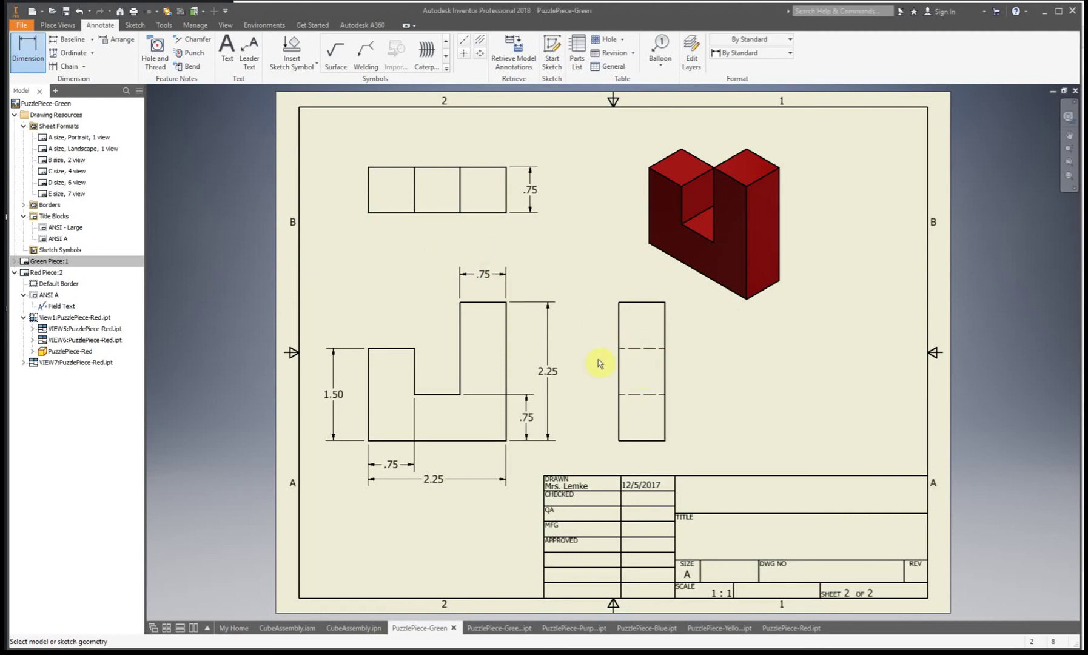
{"action": "right_click", "coordinate": [755, 353]}
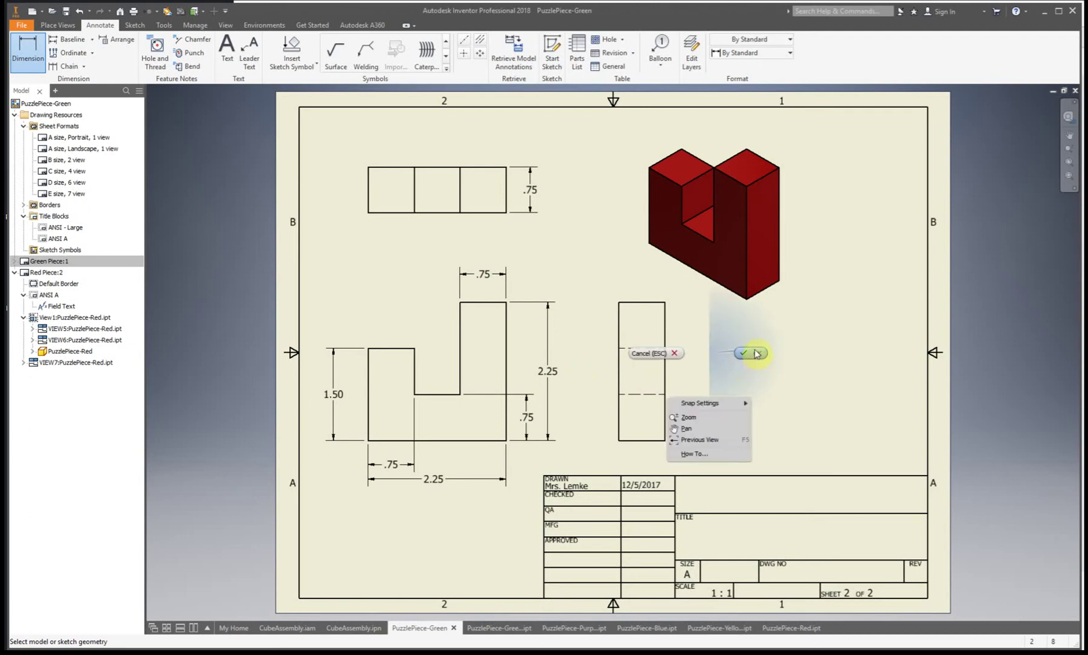
{"action": "left_click", "coordinate": [634, 353]}
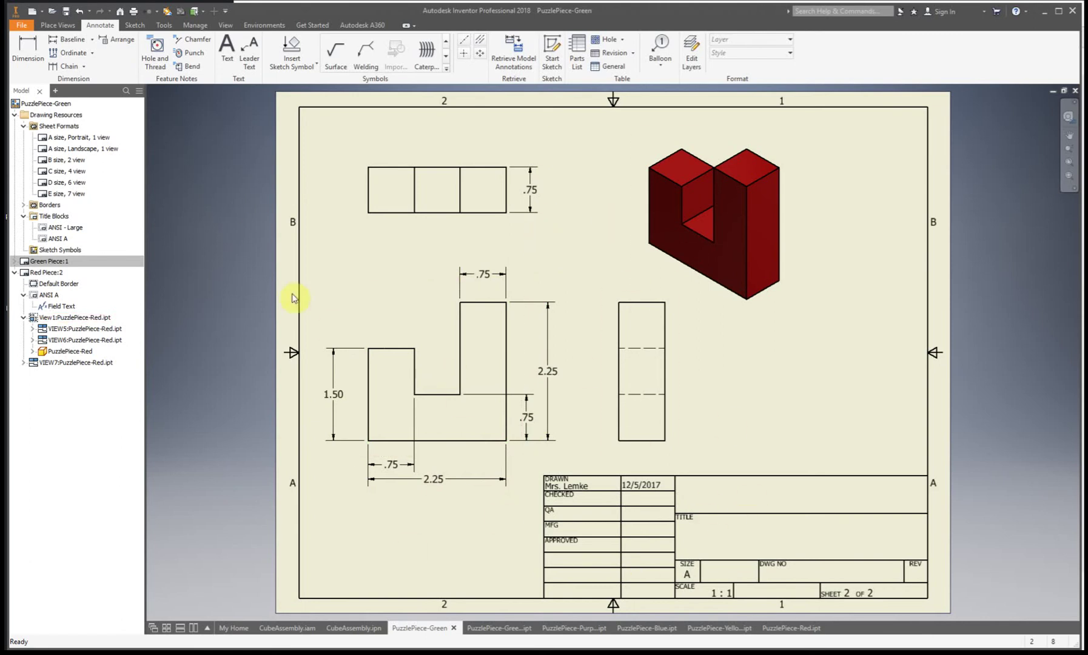
Step: Add the text "Red Puzzle Piece" to the TITLE area of the title block
{"action": "left_click", "coordinate": [227, 48]}
{"action": "left_click", "coordinate": [694, 531]}
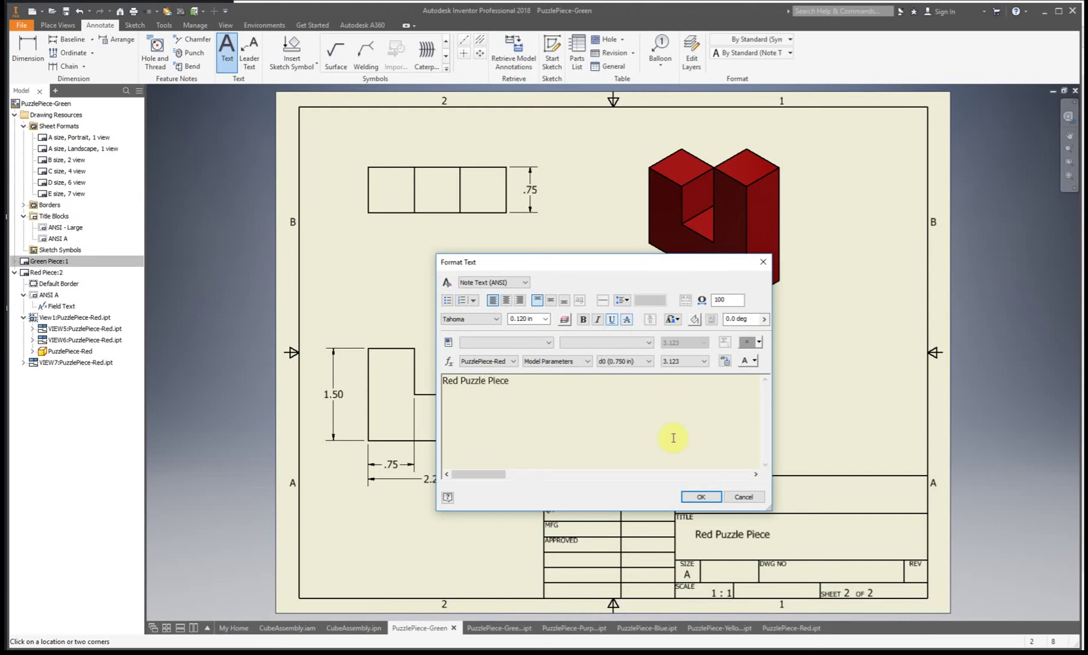
{"action": "left_click", "coordinate": [708, 497]}
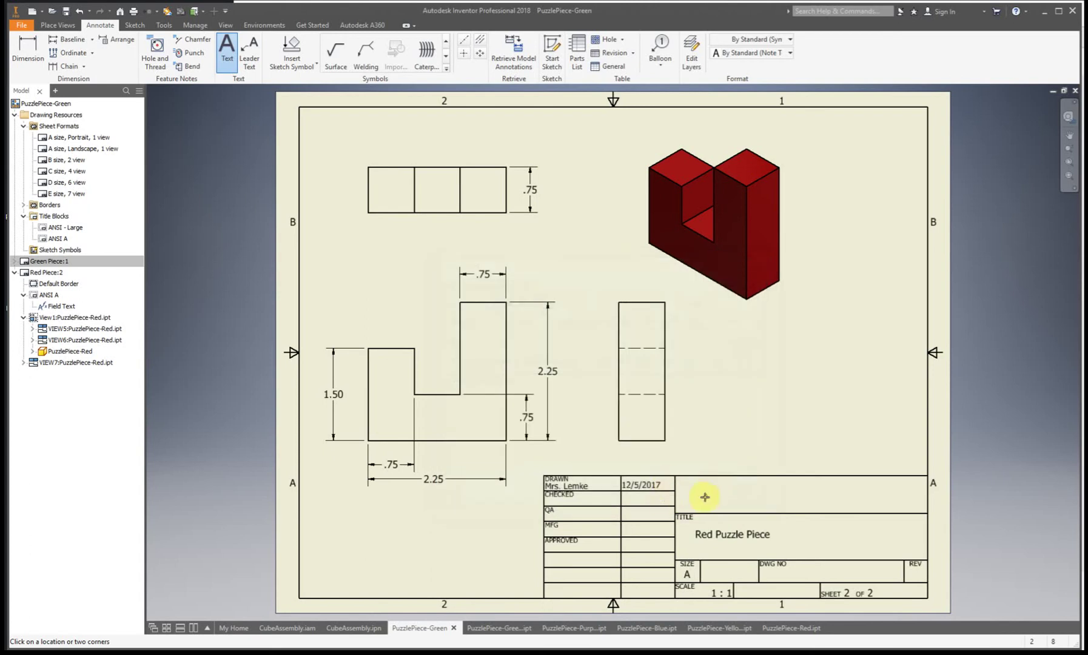
{"action": "right_click", "coordinate": [203, 210]}
{"action": "left_click", "coordinate": [254, 217]}
Step: Create a third sheet from the "A size, Landscape, 1 view" format with PuzzlePiece-Yellow.ipt, and move its view to the sheet's lower left
{"action": "left_click", "coordinate": [14, 272]}
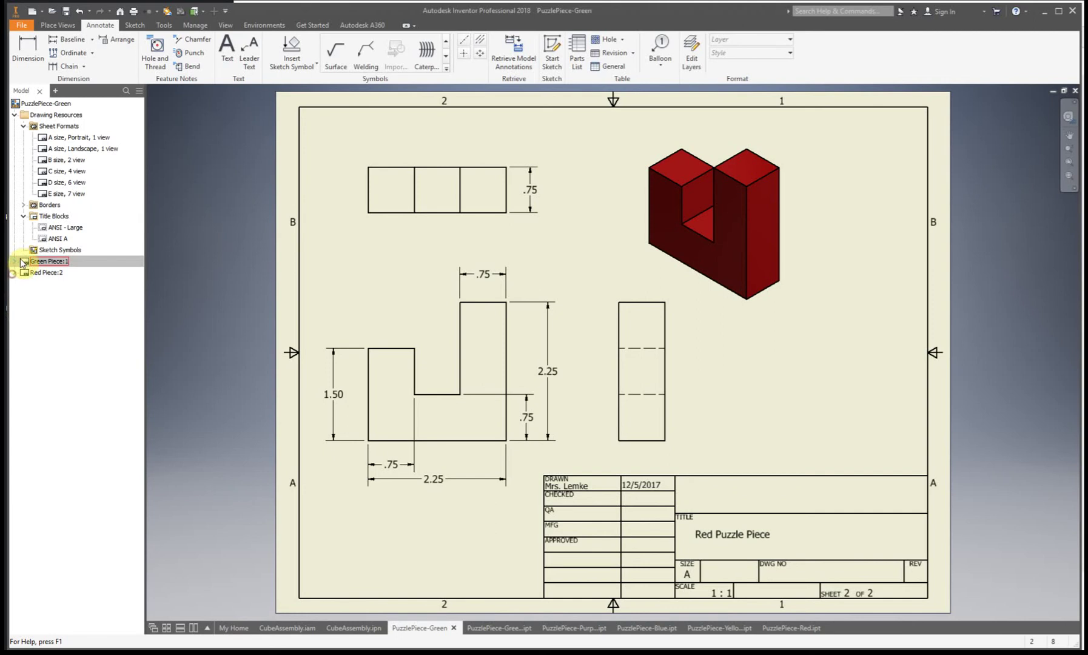
{"action": "double_click", "coordinate": [45, 152]}
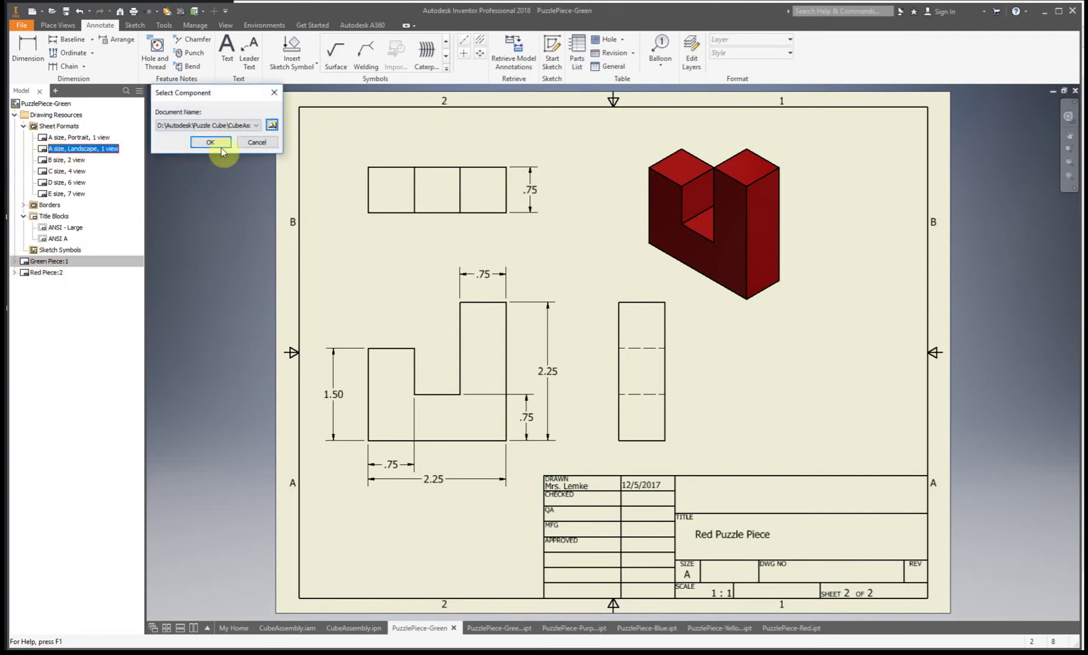
{"action": "left_click", "coordinate": [256, 125]}
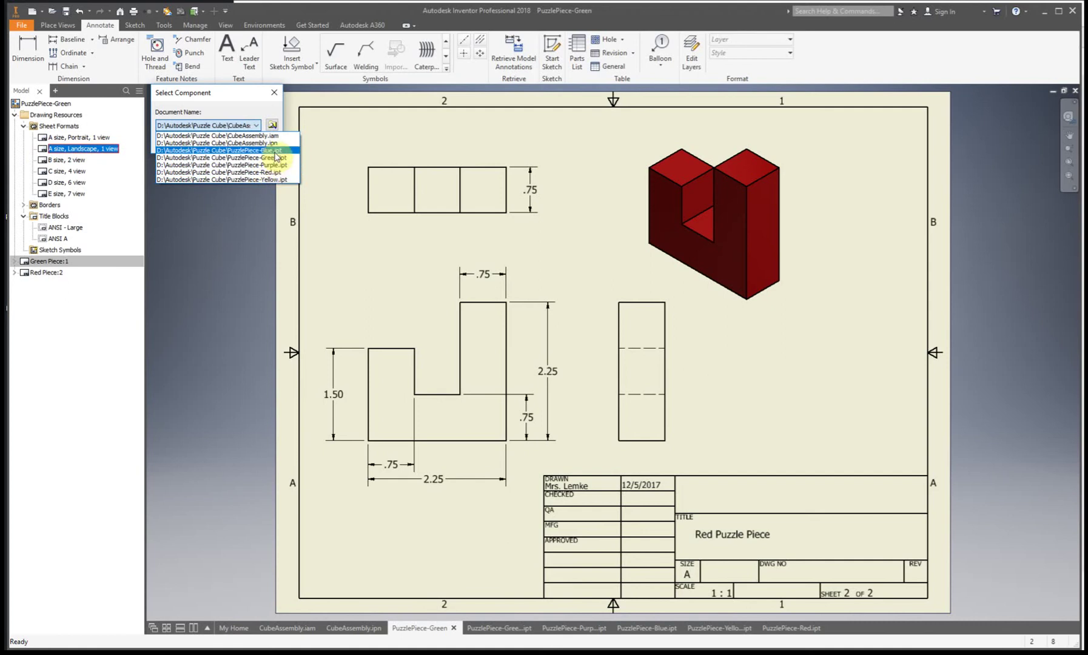
{"action": "left_click", "coordinate": [282, 180]}
{"action": "left_click", "coordinate": [209, 142]}
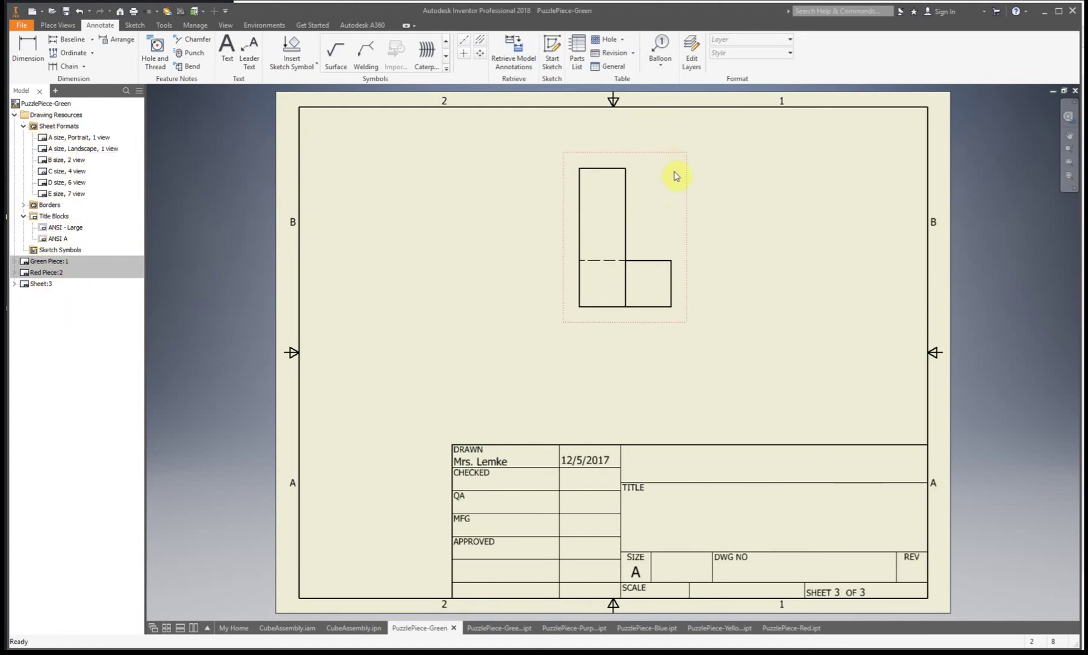
{"action": "left_click_drag", "start_coordinate": [686, 203], "coordinate": [510, 334]}
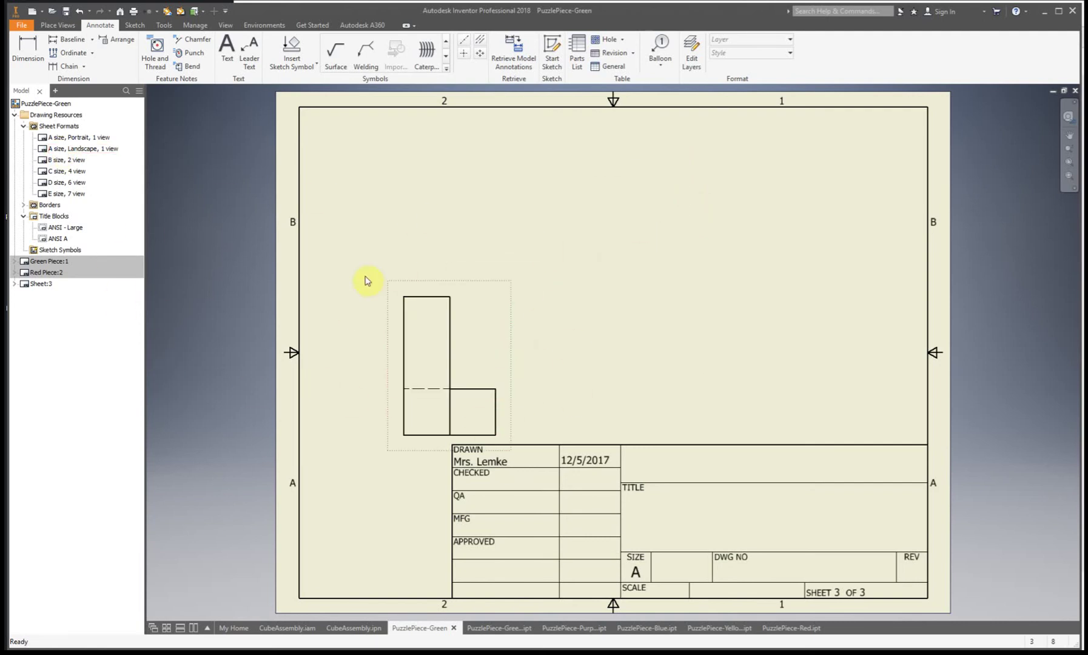
Step: Try right and isometric orientations for the yellow piece's base view, and return it to the front orientation
{"action": "double_click", "coordinate": [510, 336]}
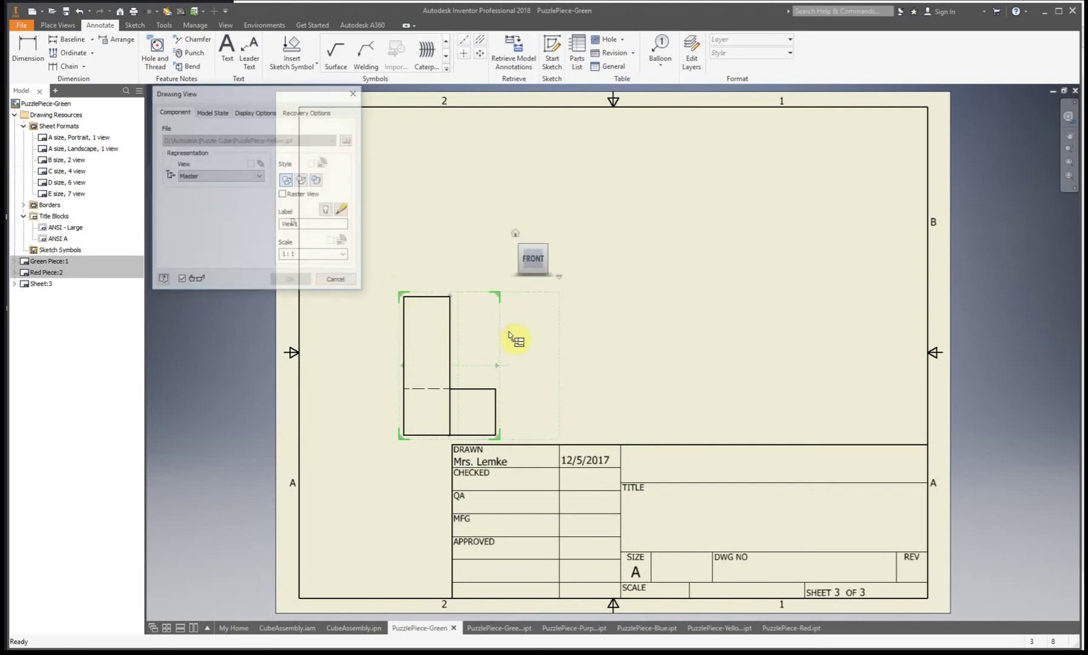
{"action": "mouse_move", "coordinate": [533, 236]}
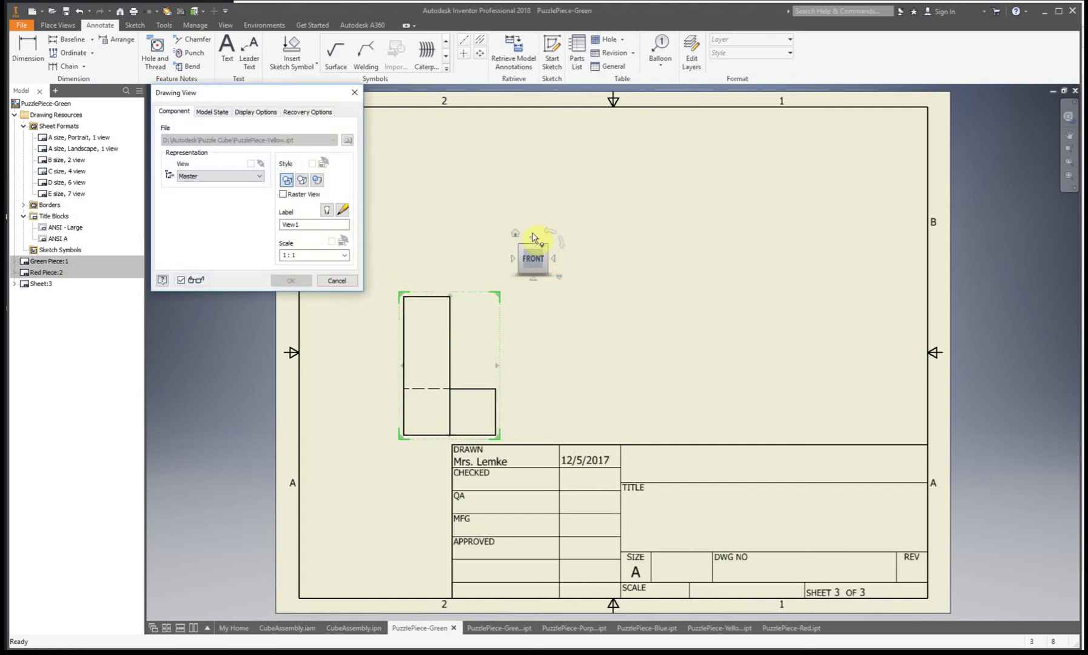
{"action": "left_click", "coordinate": [556, 261]}
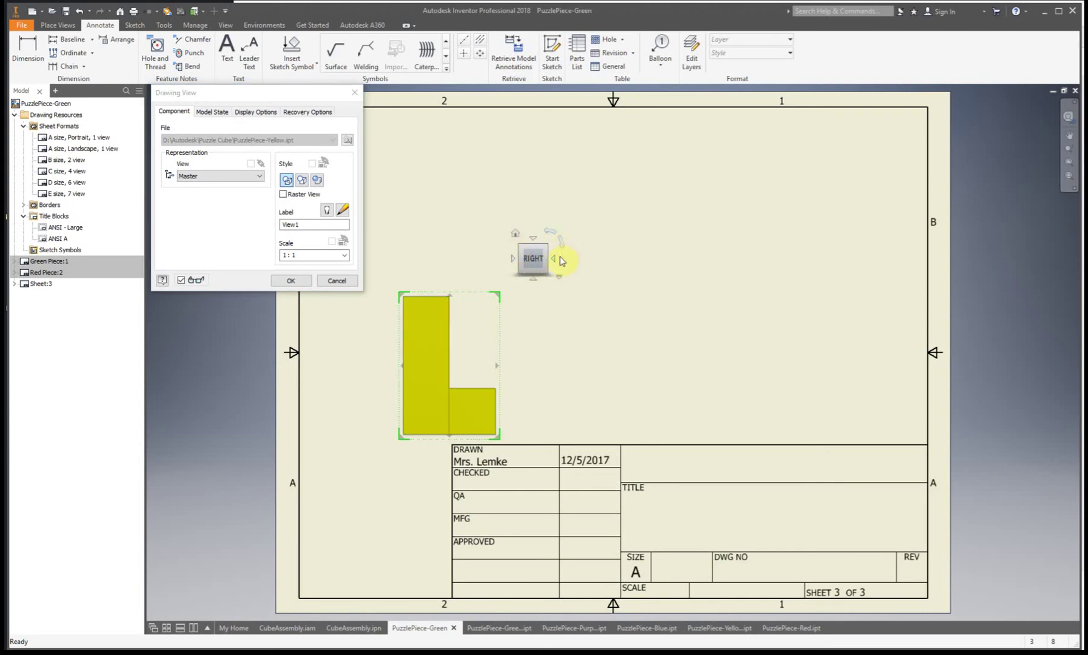
{"action": "left_click", "coordinate": [548, 245]}
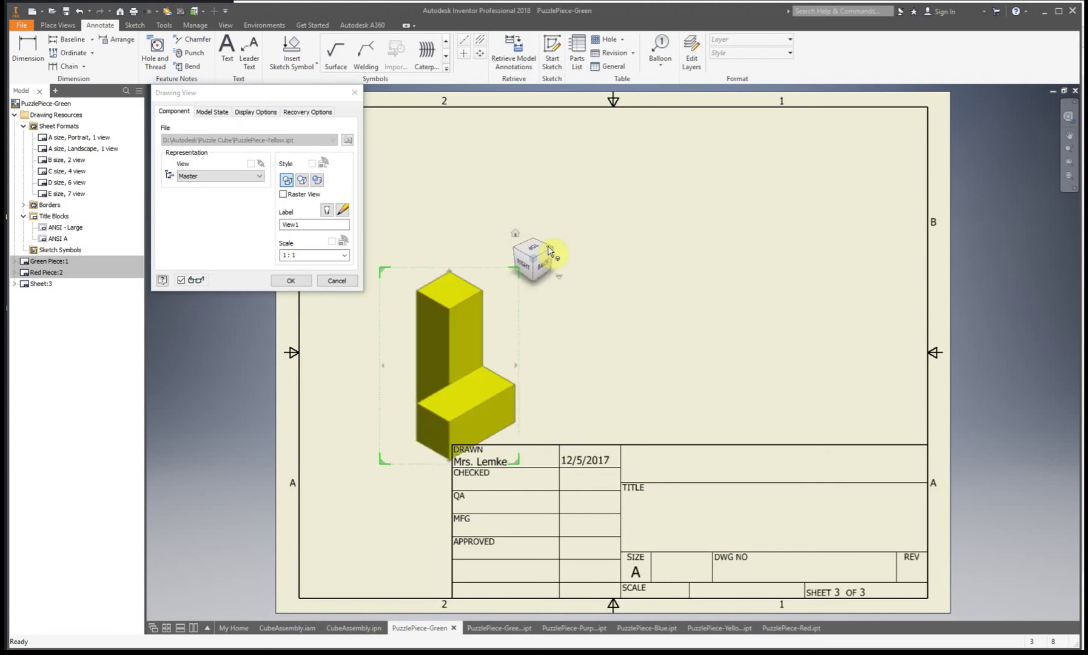
{"action": "left_click", "coordinate": [526, 264]}
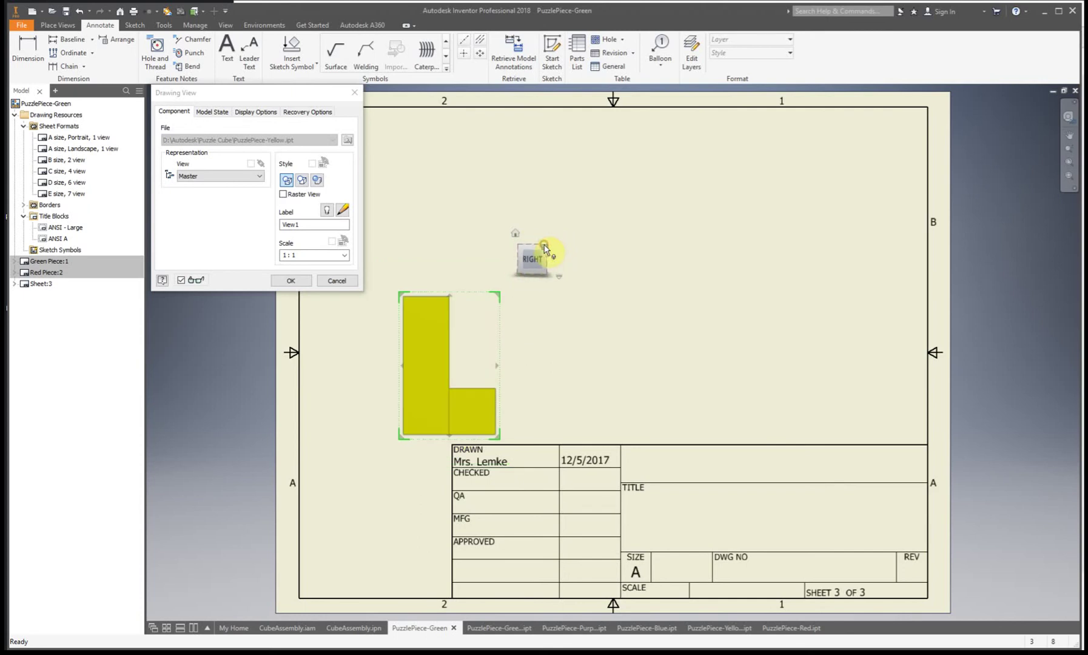
{"action": "left_click", "coordinate": [546, 246]}
{"action": "left_click_drag", "start_coordinate": [546, 249], "coordinate": [514, 255]}
{"action": "left_click", "coordinate": [513, 250]}
{"action": "left_click", "coordinate": [529, 271]}
{"action": "left_click", "coordinate": [291, 280]}
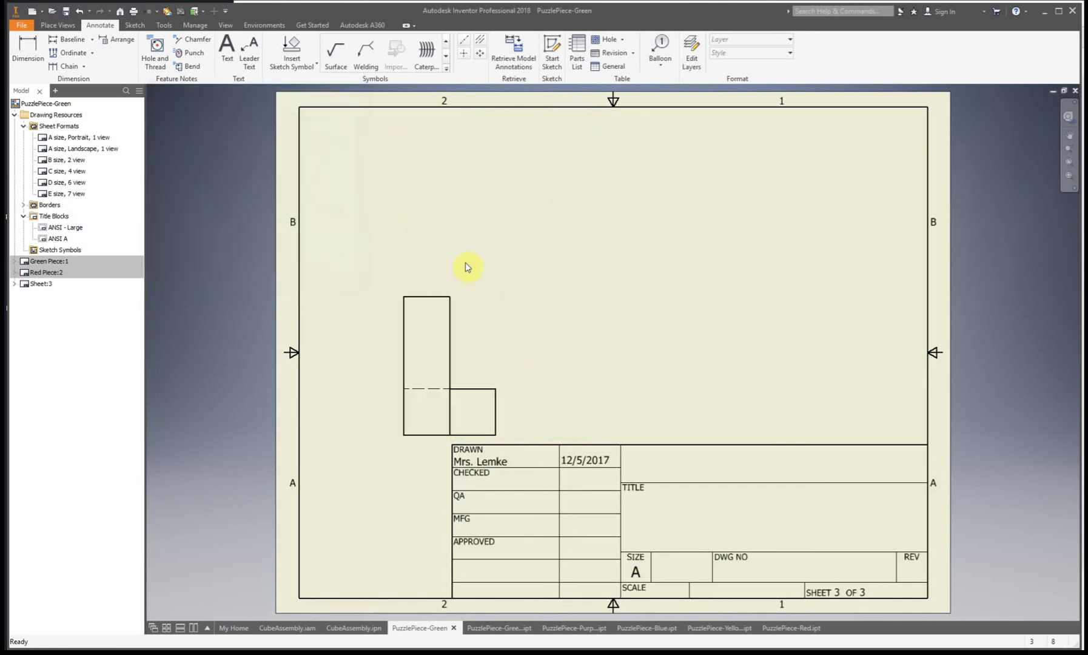
Step: Replace the ANSI - Large title block on the third sheet with the ANSI A title block
{"action": "left_click", "coordinate": [14, 284]}
{"action": "right_click", "coordinate": [55, 306]}
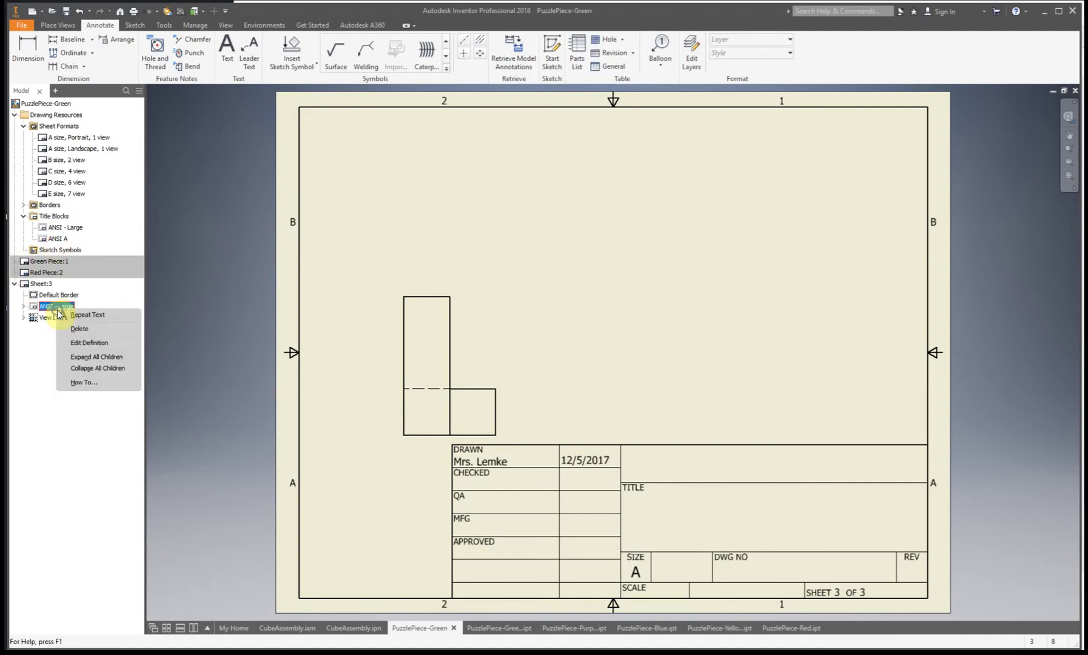
{"action": "left_click", "coordinate": [108, 333]}
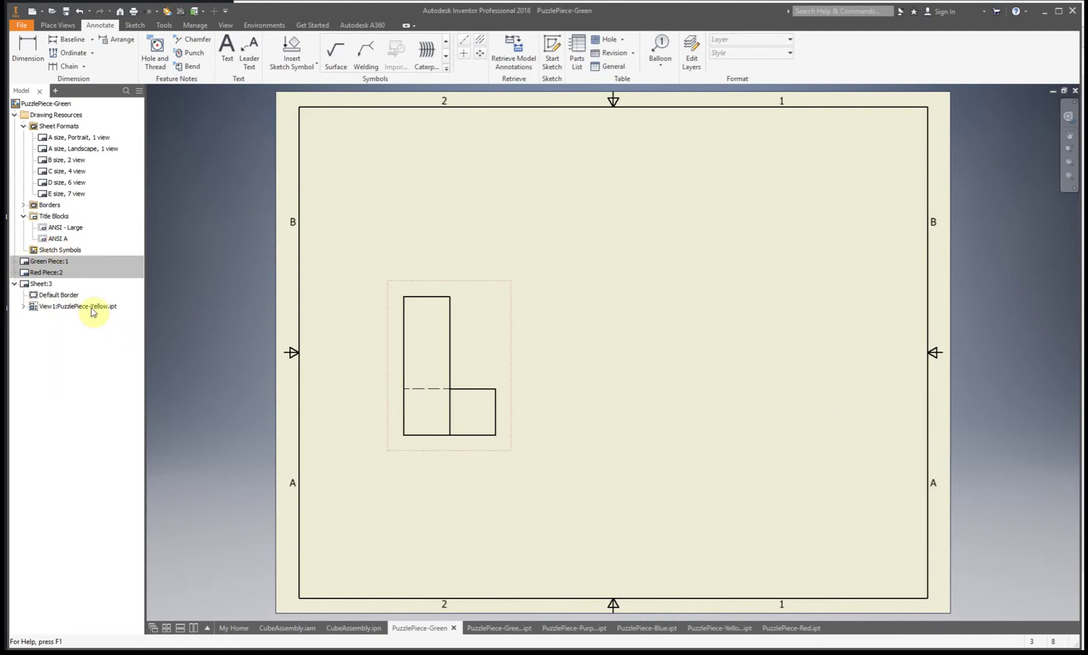
{"action": "left_click", "coordinate": [46, 239]}
{"action": "double_click", "coordinate": [46, 239]}
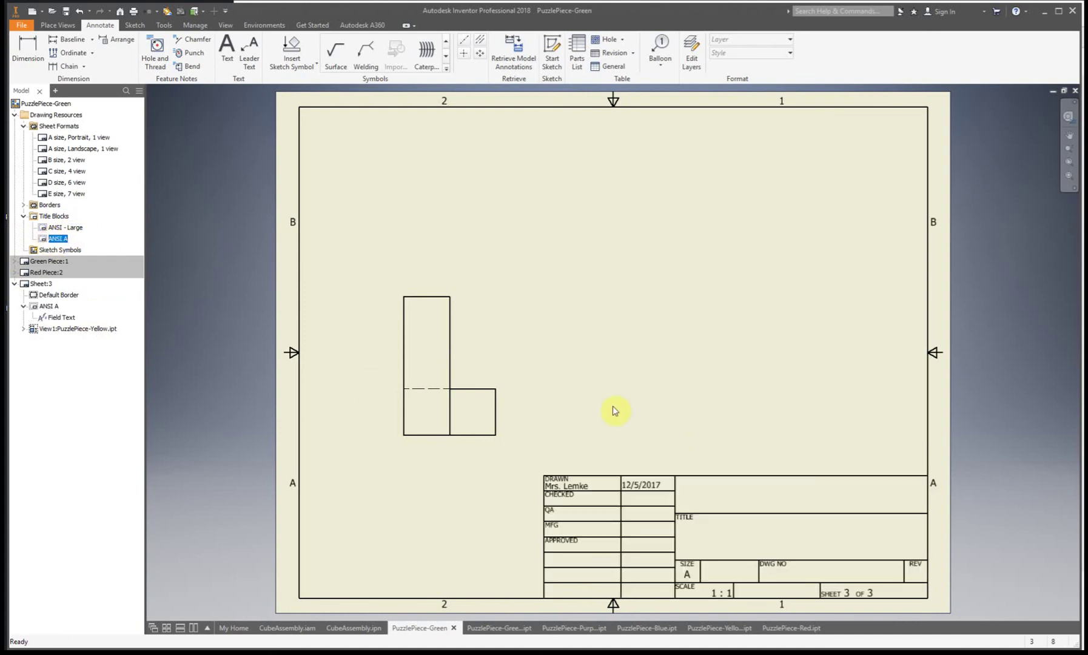
Step: Reposition the yellow piece's base view on the sheet, and project its top, right-side and isometric views
{"action": "left_click_drag", "start_coordinate": [510, 413], "coordinate": [537, 431]}
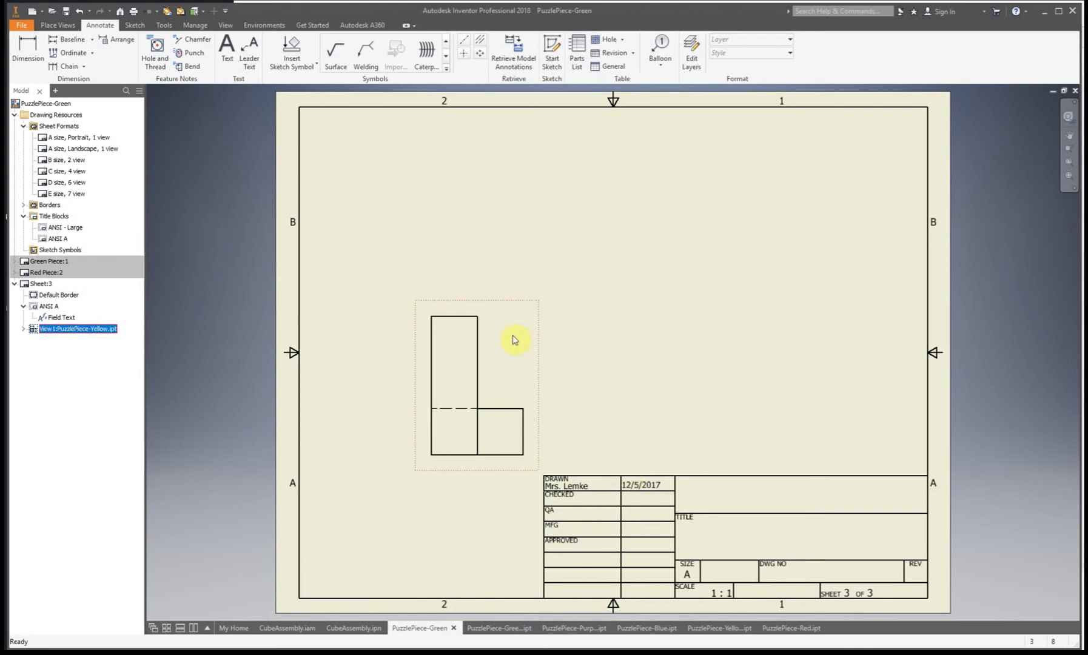
{"action": "left_click", "coordinate": [56, 24]}
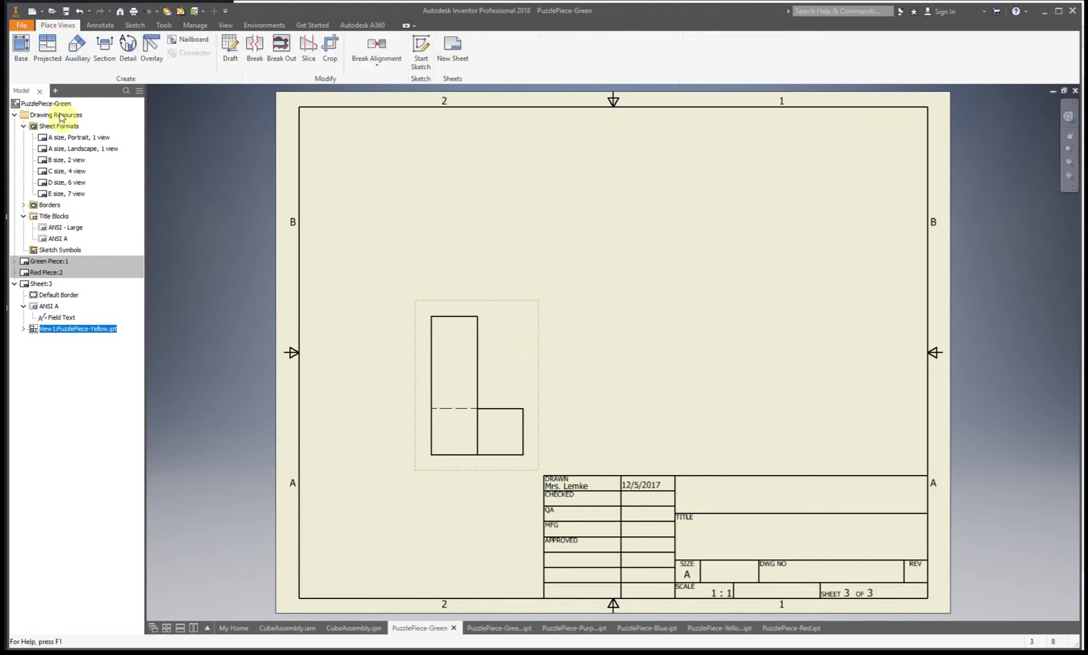
{"action": "left_click", "coordinate": [47, 44]}
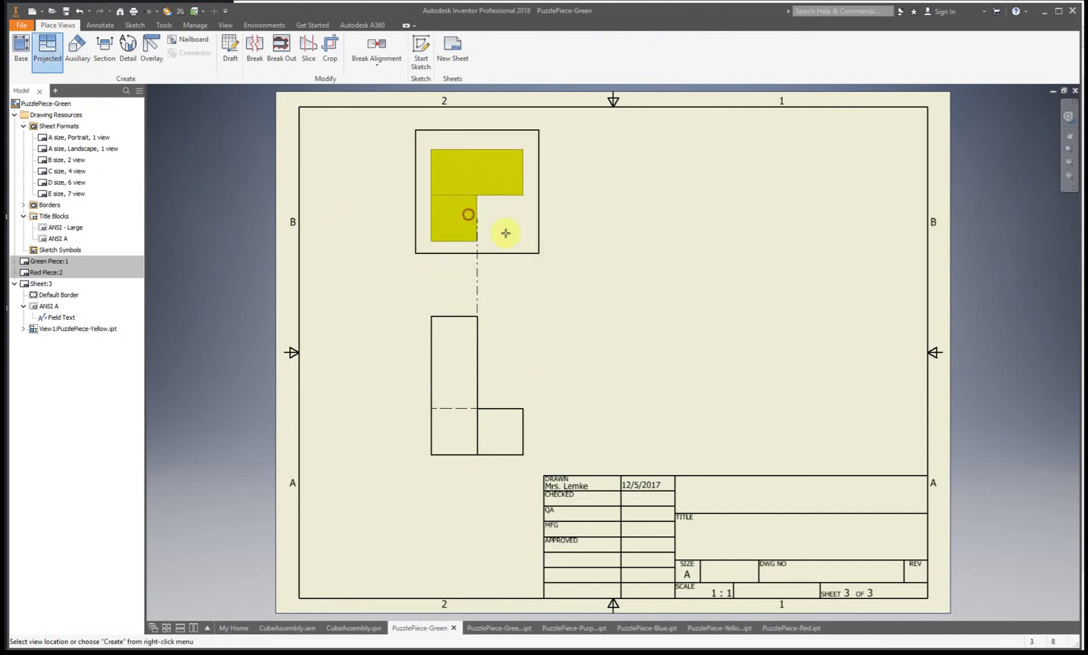
{"action": "left_click", "coordinate": [470, 214]}
{"action": "left_click", "coordinate": [667, 377]}
{"action": "left_click", "coordinate": [703, 219]}
{"action": "right_click", "coordinate": [739, 220]}
{"action": "left_click", "coordinate": [592, 219]}
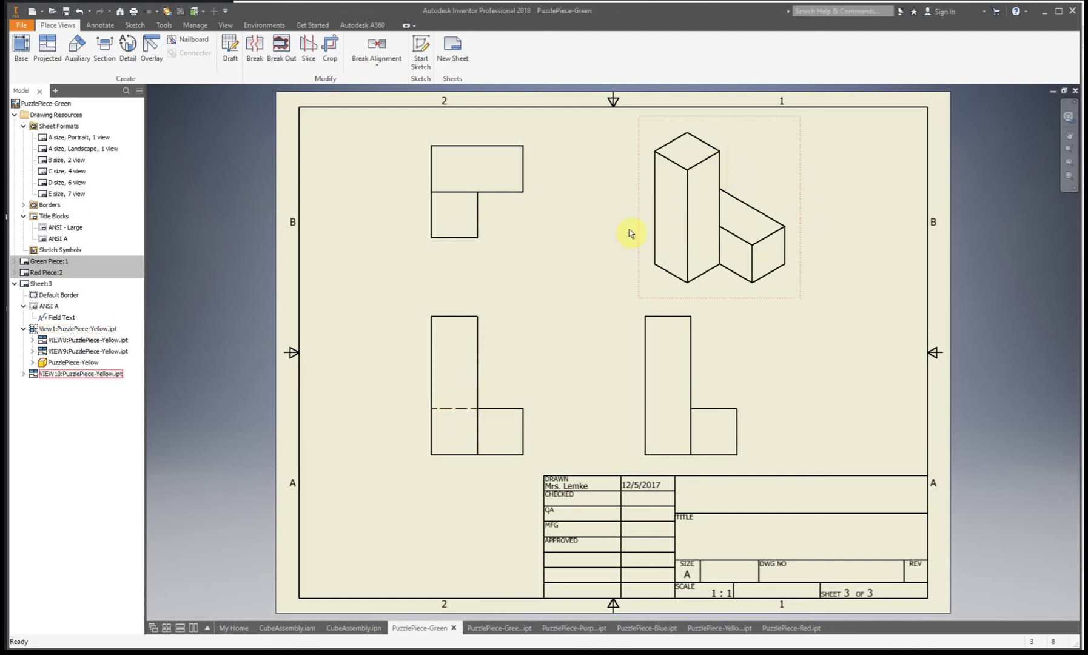
Step: Rotate the yellow piece's base view to the right-side orientation, and update its dependent top and side views
{"action": "double_click", "coordinate": [524, 377]}
{"action": "left_click", "coordinate": [583, 278]}
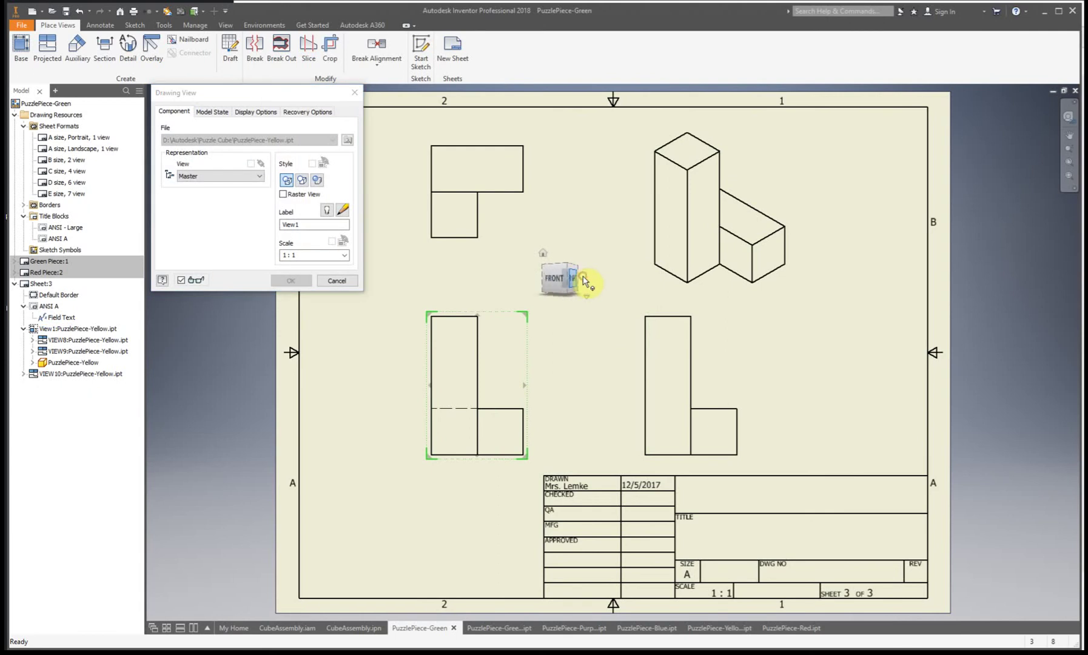
{"action": "left_click", "coordinate": [291, 280]}
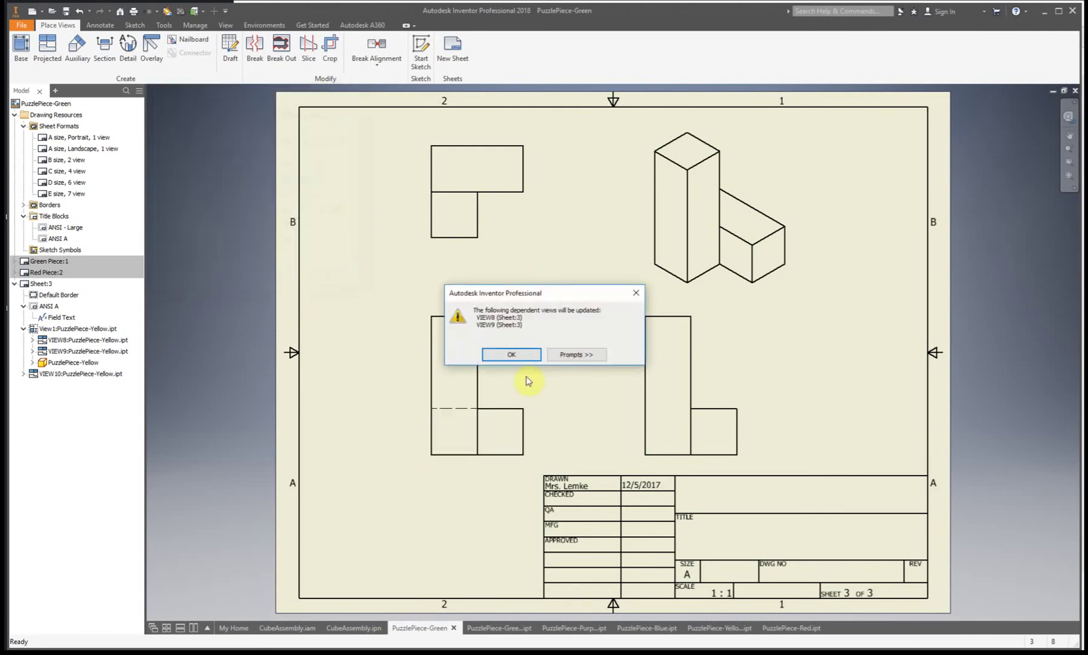
{"action": "left_click", "coordinate": [512, 353]}
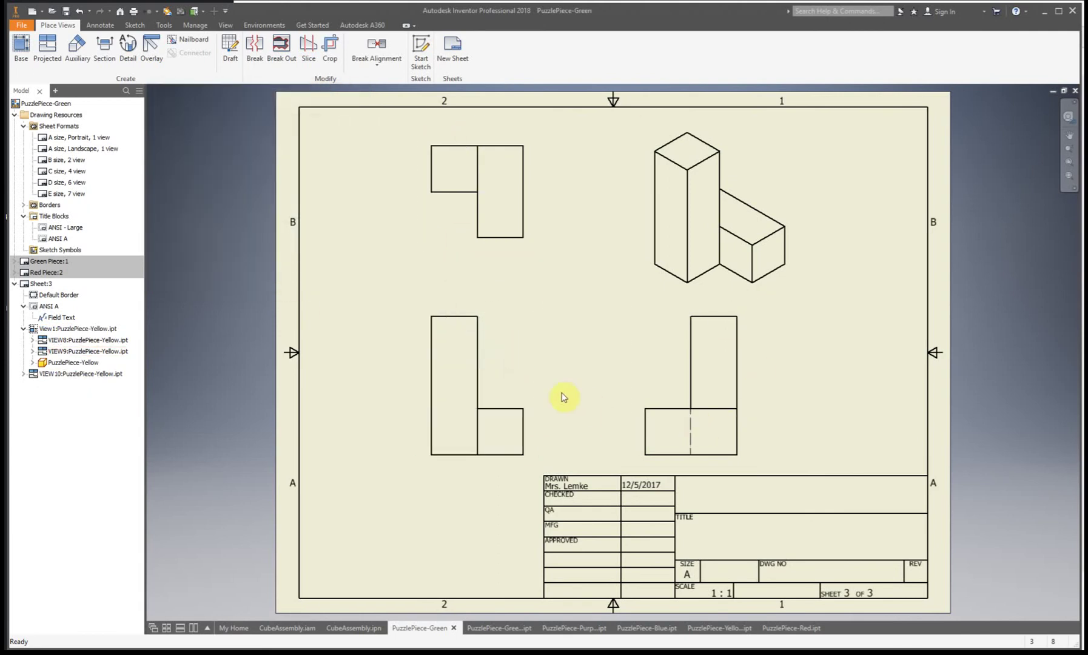
Step: Project a new isometric view from the reoriented base view, placing it beside the top view
{"action": "left_click", "coordinate": [512, 347]}
{"action": "left_click", "coordinate": [54, 41]}
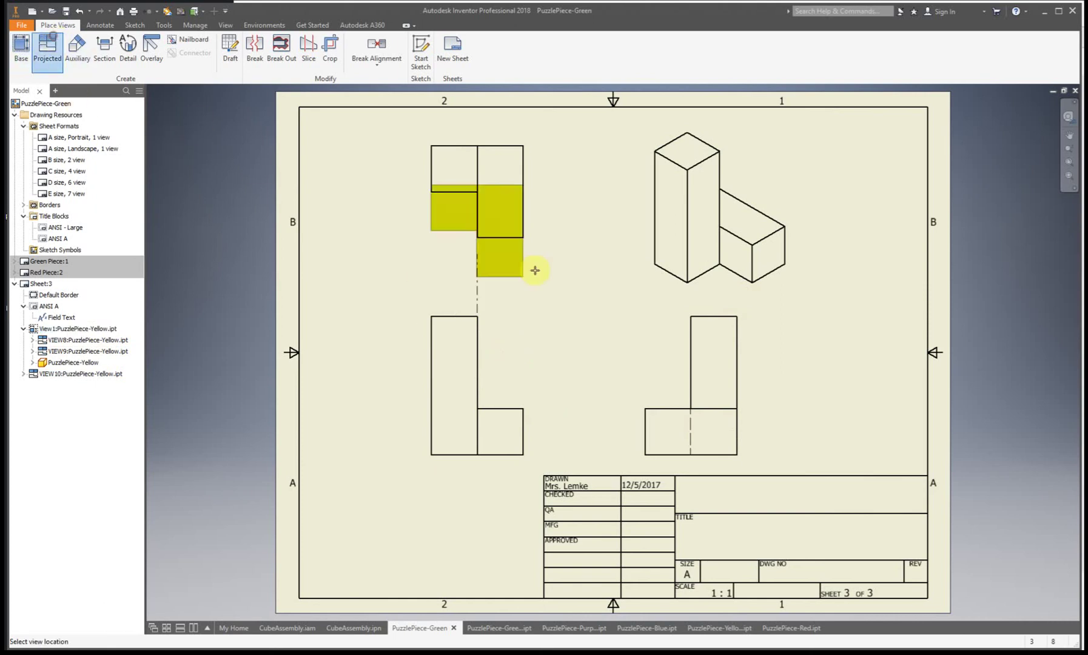
{"action": "right_click", "coordinate": [555, 248]}
{"action": "left_click", "coordinate": [586, 250]}
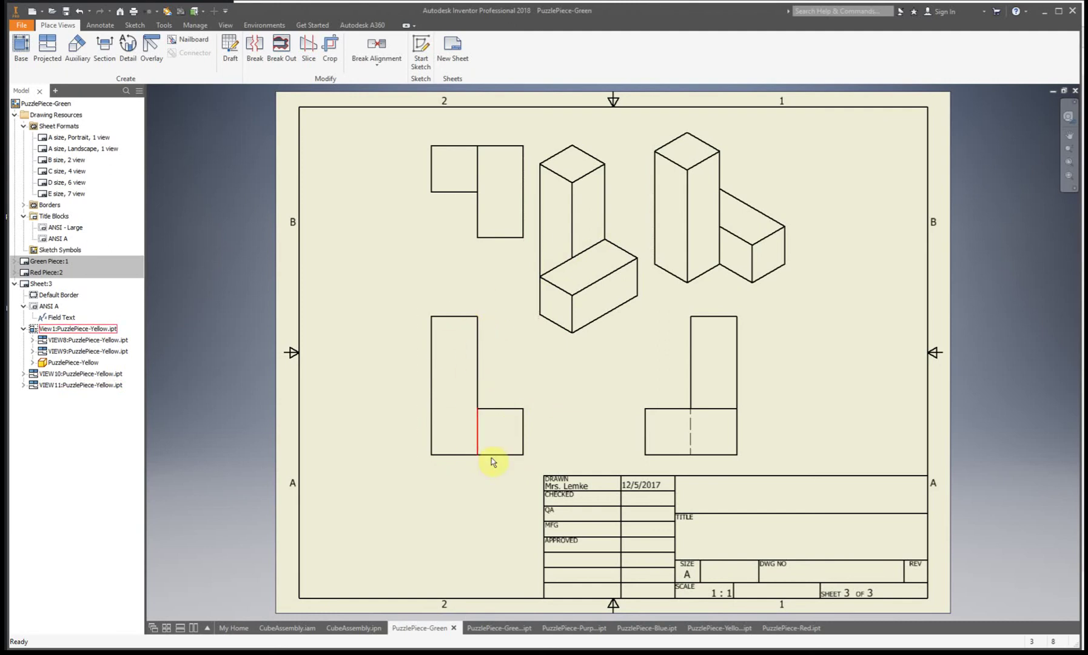
Step: Delete the old isometric view, and move the new isometric view to the upper right of the sheet
{"action": "left_click", "coordinate": [757, 171]}
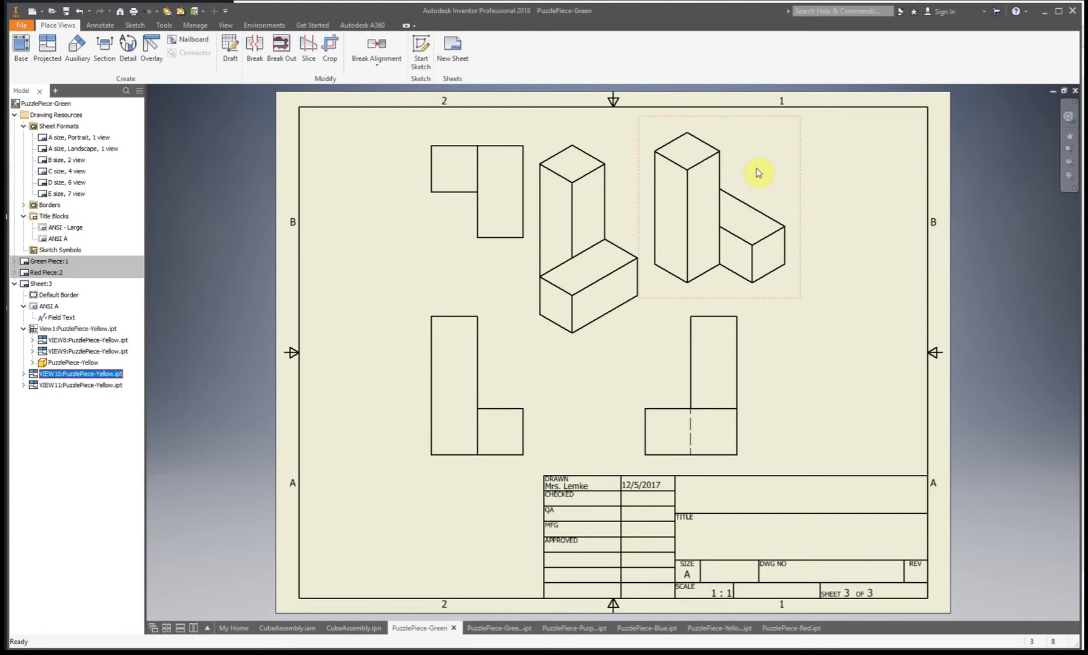
{"action": "key", "text": "Delete"}
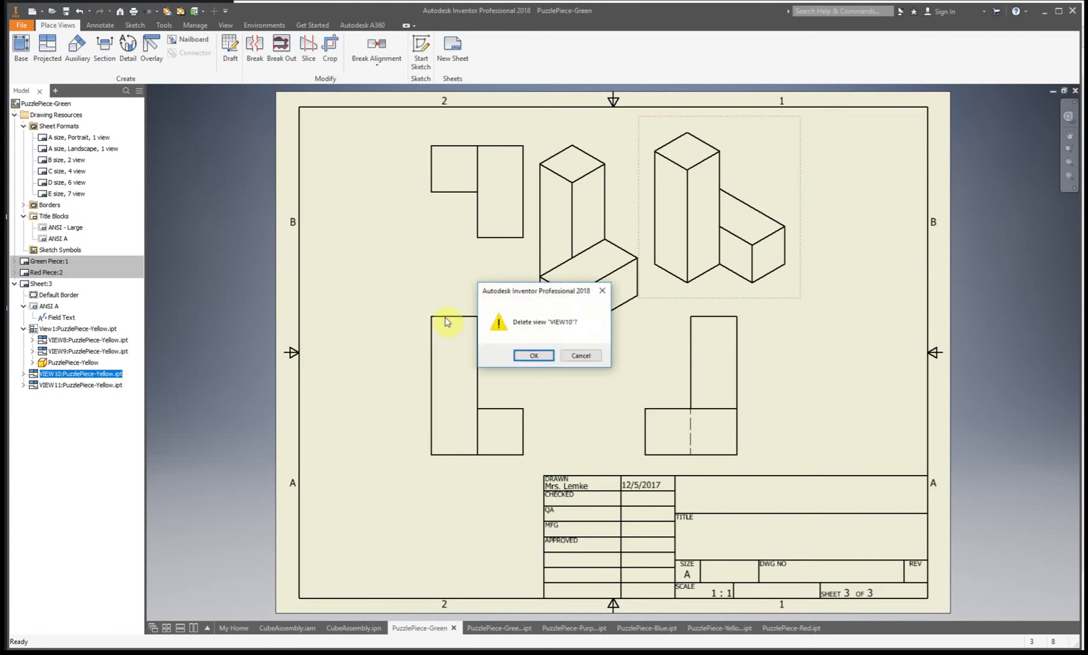
{"action": "left_click", "coordinate": [528, 353]}
{"action": "left_click", "coordinate": [533, 356]}
{"action": "left_click_drag", "start_coordinate": [647, 249], "coordinate": [754, 241]}
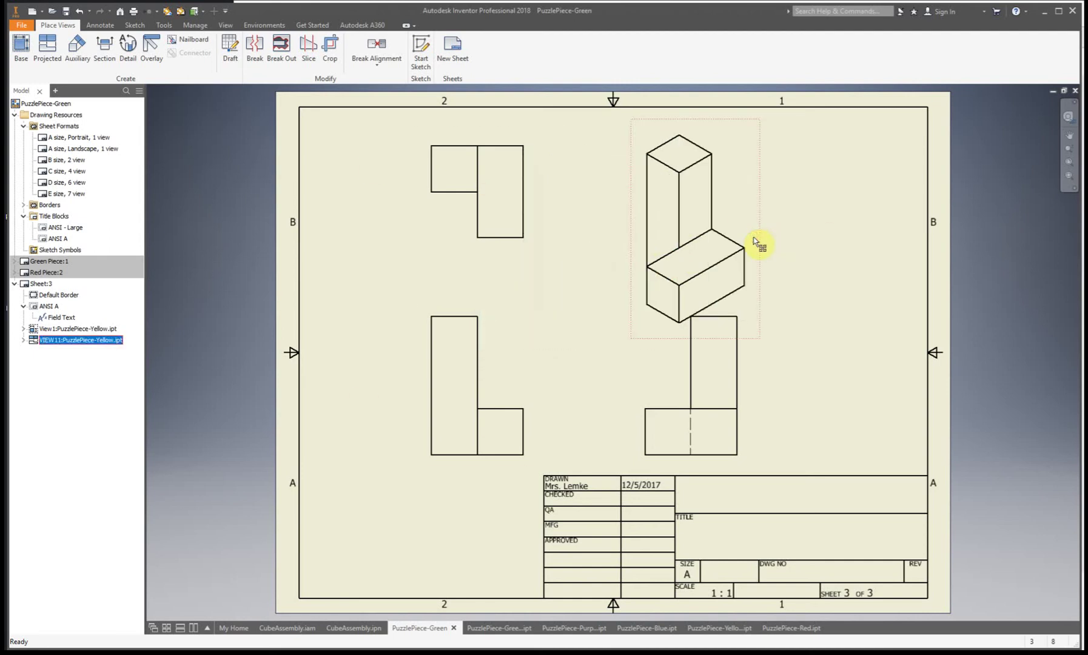
Step: Set the isometric view of the yellow piece to the shaded style
{"action": "double_click", "coordinate": [735, 201]}
{"action": "left_click", "coordinate": [314, 182]}
{"action": "left_click", "coordinate": [291, 282]}
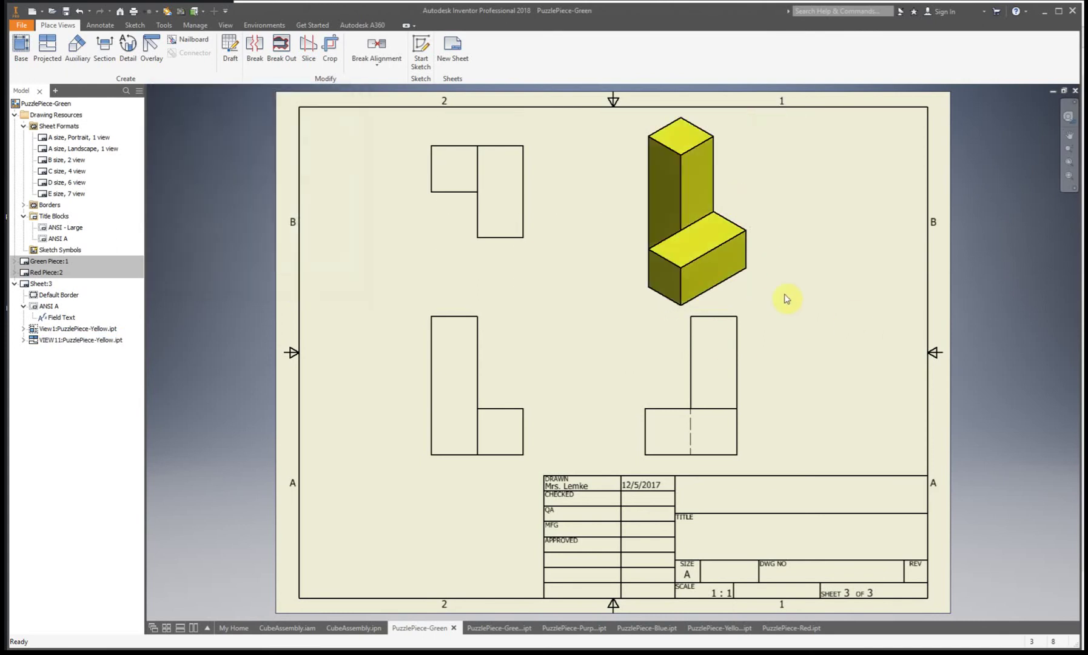
Step: Dimension the overall height and the short leg's height in the yellow piece's front view
{"action": "left_click", "coordinate": [105, 25]}
{"action": "left_click", "coordinate": [28, 50]}
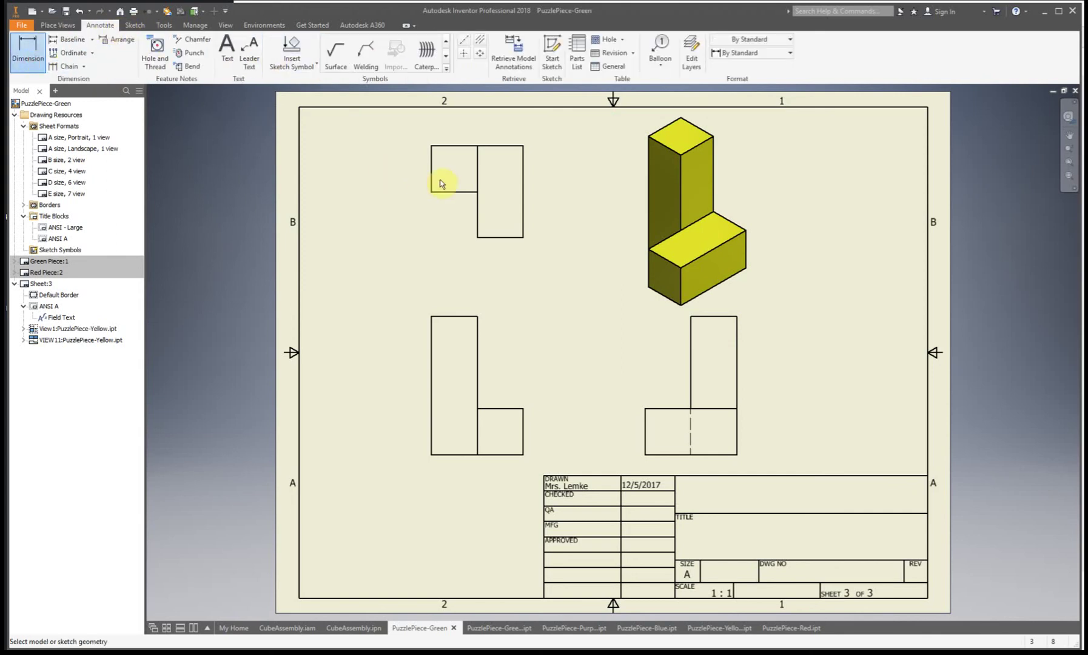
{"action": "left_click", "coordinate": [432, 327]}
{"action": "left_click", "coordinate": [398, 325]}
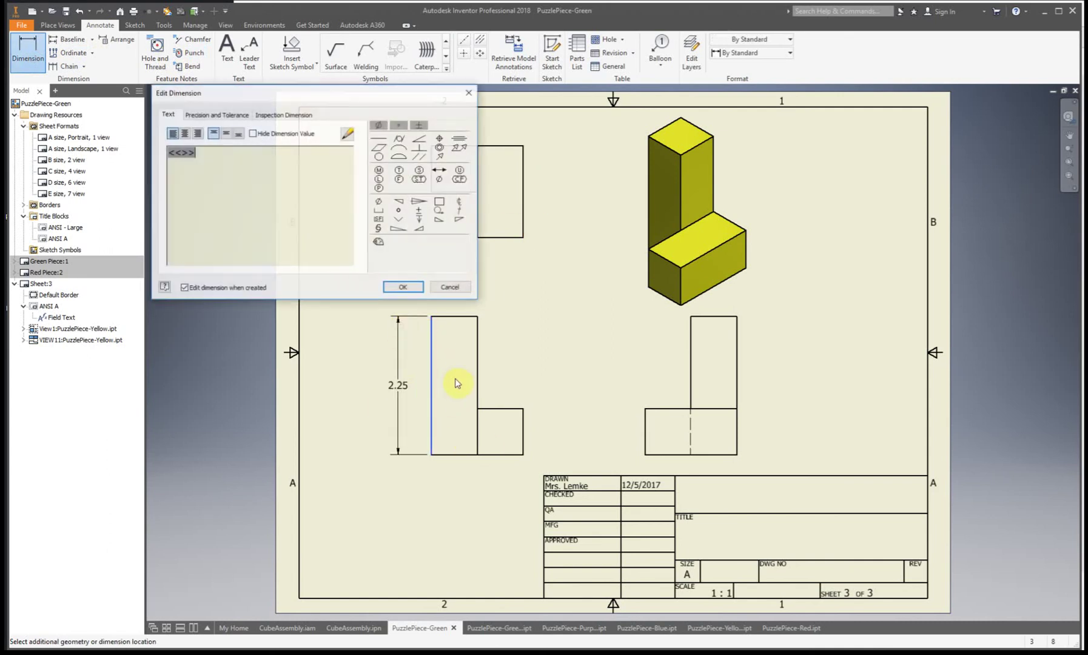
{"action": "left_click", "coordinate": [404, 288]}
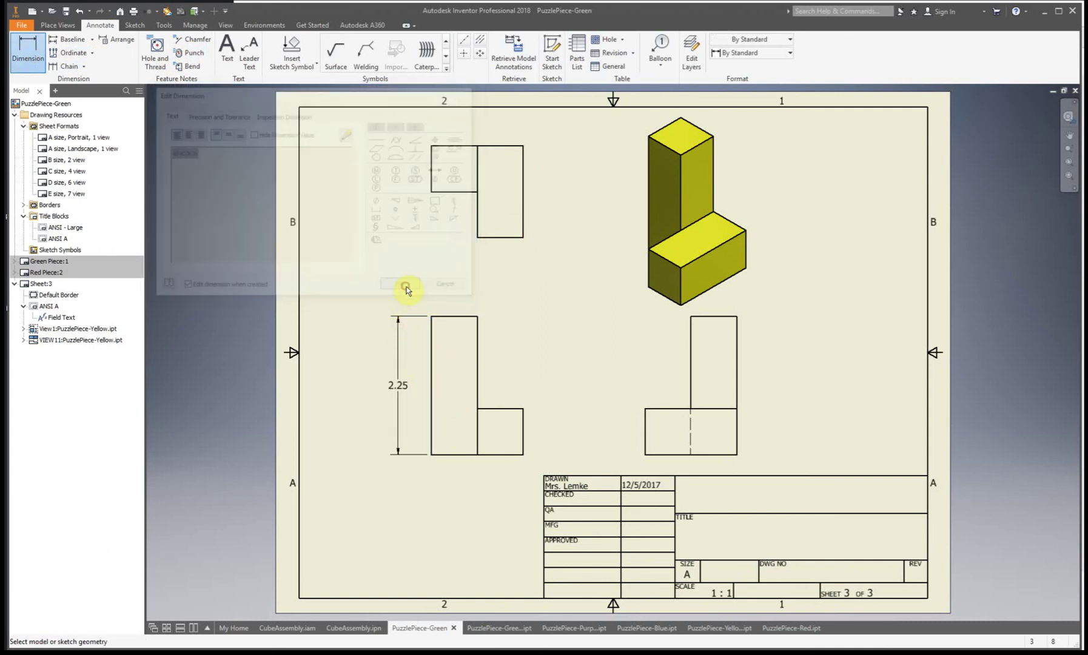
{"action": "left_click", "coordinate": [523, 417]}
{"action": "left_click", "coordinate": [543, 418]}
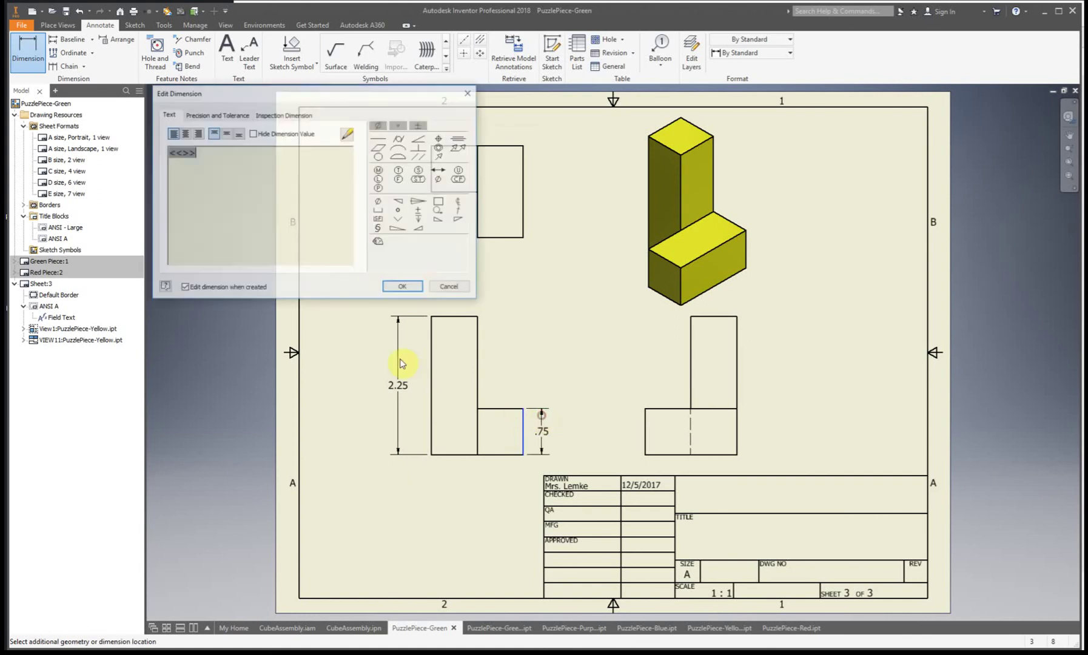
{"action": "left_click", "coordinate": [412, 290]}
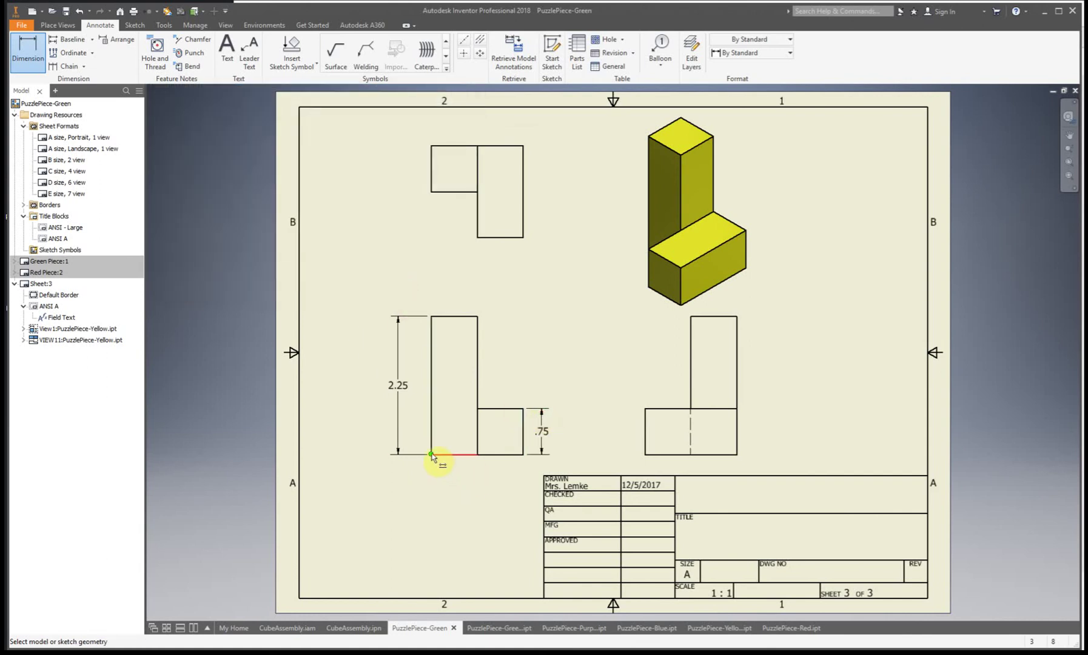
Step: Dimension the tall block's width and the overall width below the yellow piece's front view
{"action": "left_click", "coordinate": [432, 453]}
{"action": "left_click", "coordinate": [478, 454]}
{"action": "left_click", "coordinate": [468, 477]}
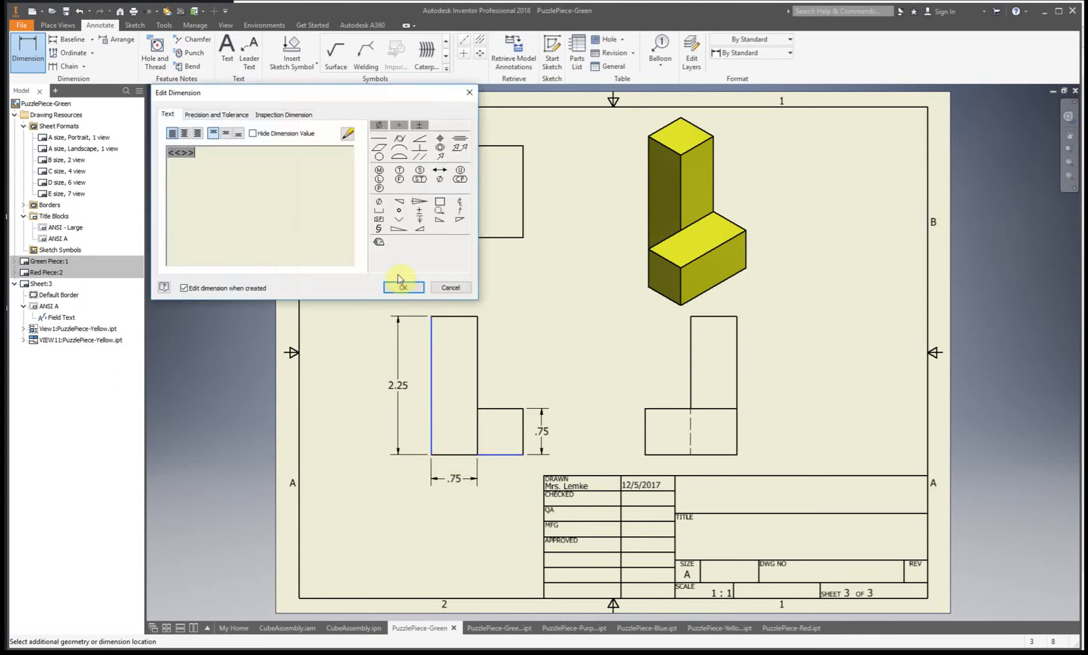
{"action": "left_click", "coordinate": [409, 290]}
{"action": "left_click", "coordinate": [431, 452]}
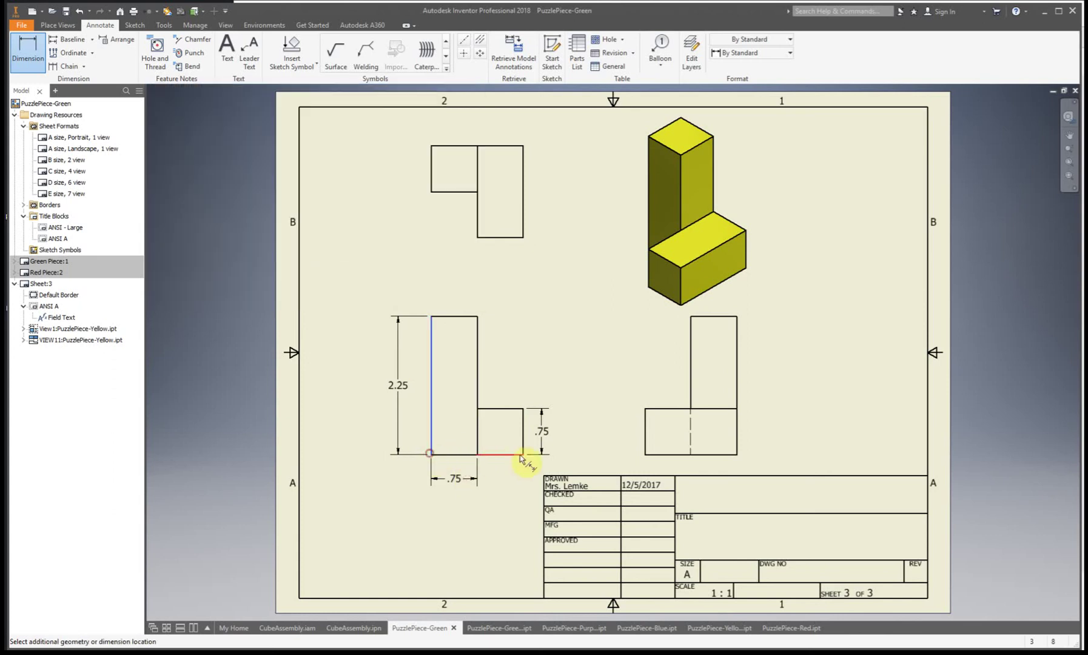
{"action": "left_click", "coordinate": [524, 454]}
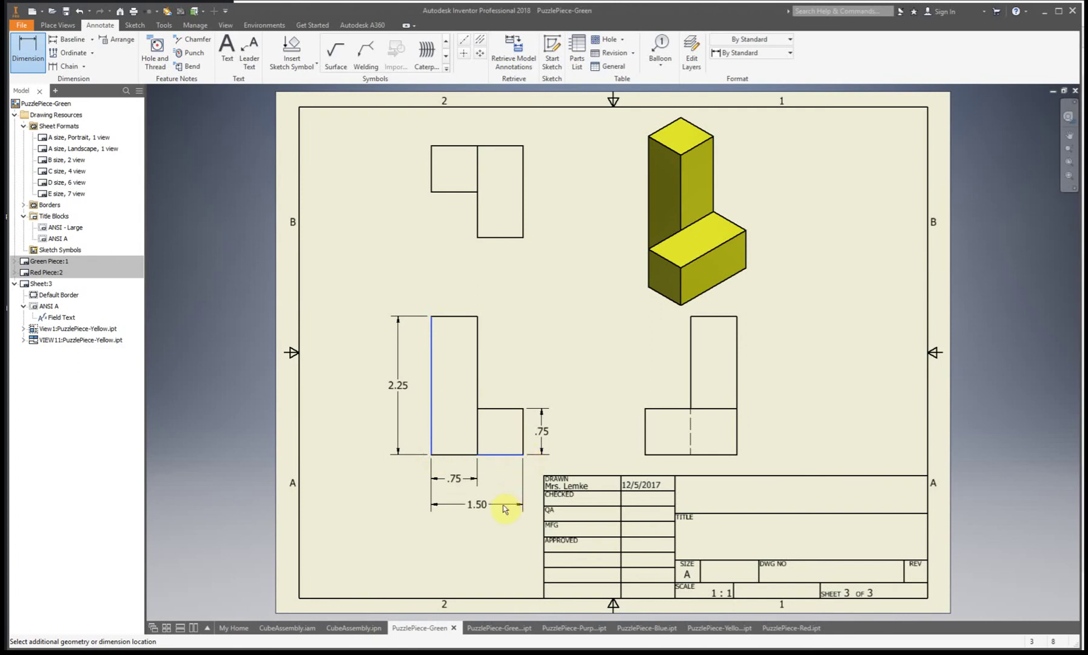
{"action": "left_click", "coordinate": [505, 508]}
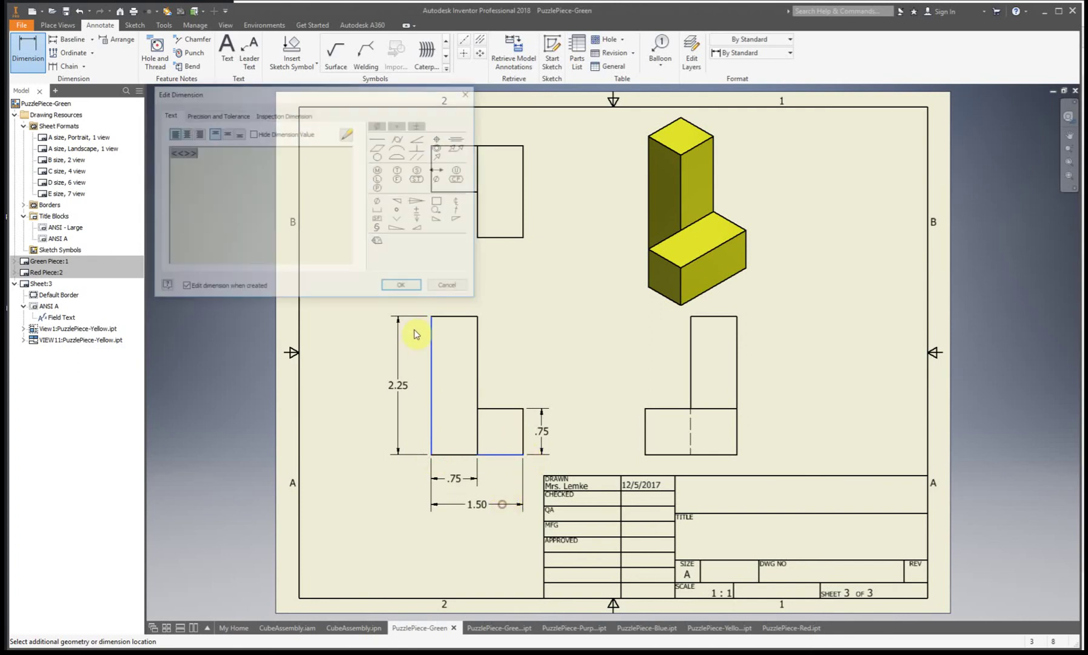
{"action": "left_click", "coordinate": [409, 289]}
Step: Dimension the overall depth and the small square's depth in the yellow piece's top view
{"action": "left_click", "coordinate": [526, 159]}
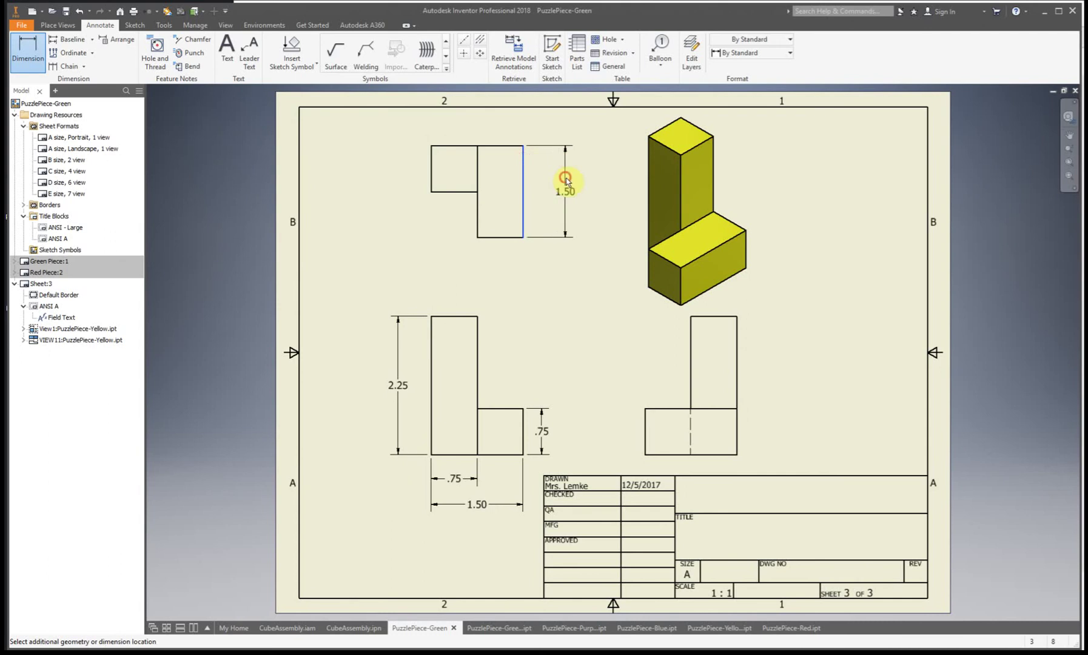
{"action": "left_click", "coordinate": [566, 182]}
{"action": "left_click", "coordinate": [398, 287]}
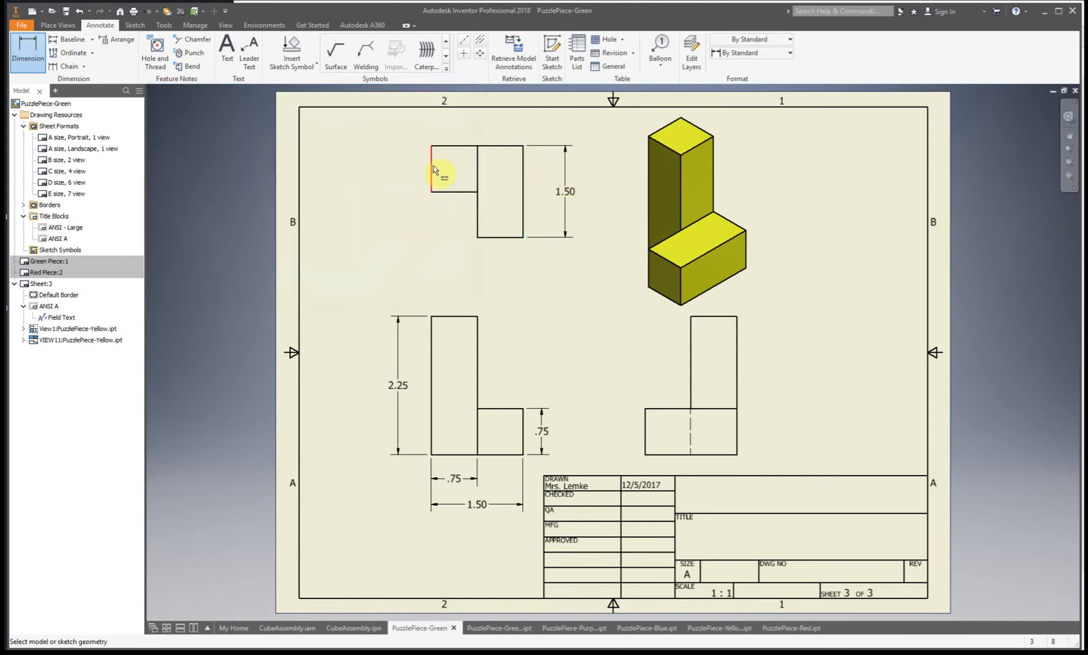
{"action": "left_click", "coordinate": [430, 165]}
{"action": "left_click", "coordinate": [405, 166]}
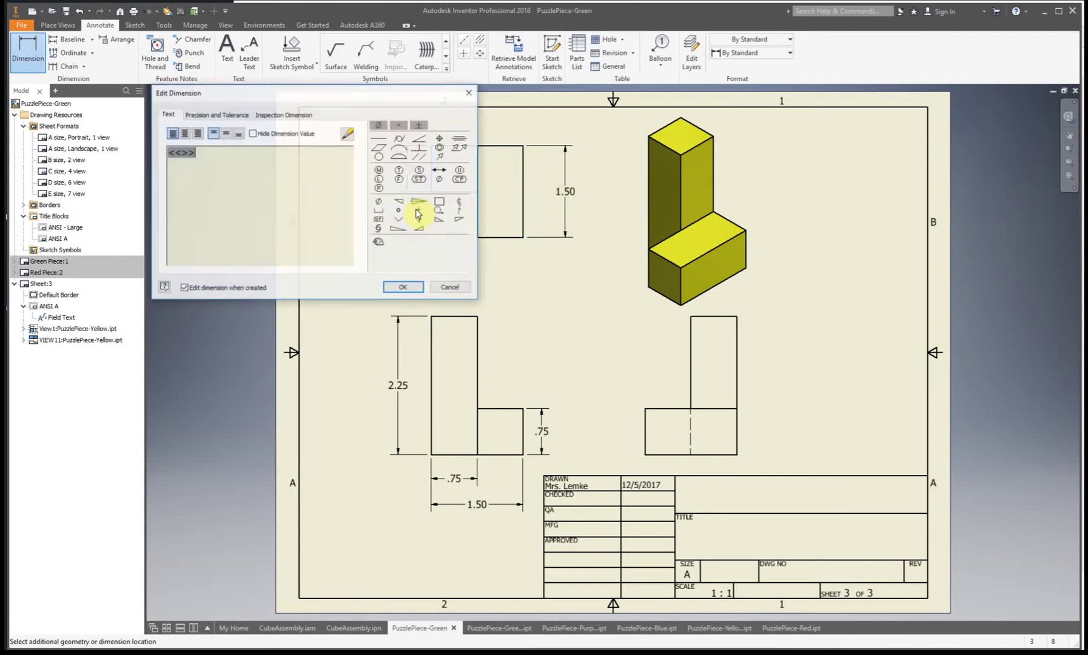
{"action": "left_click", "coordinate": [404, 289]}
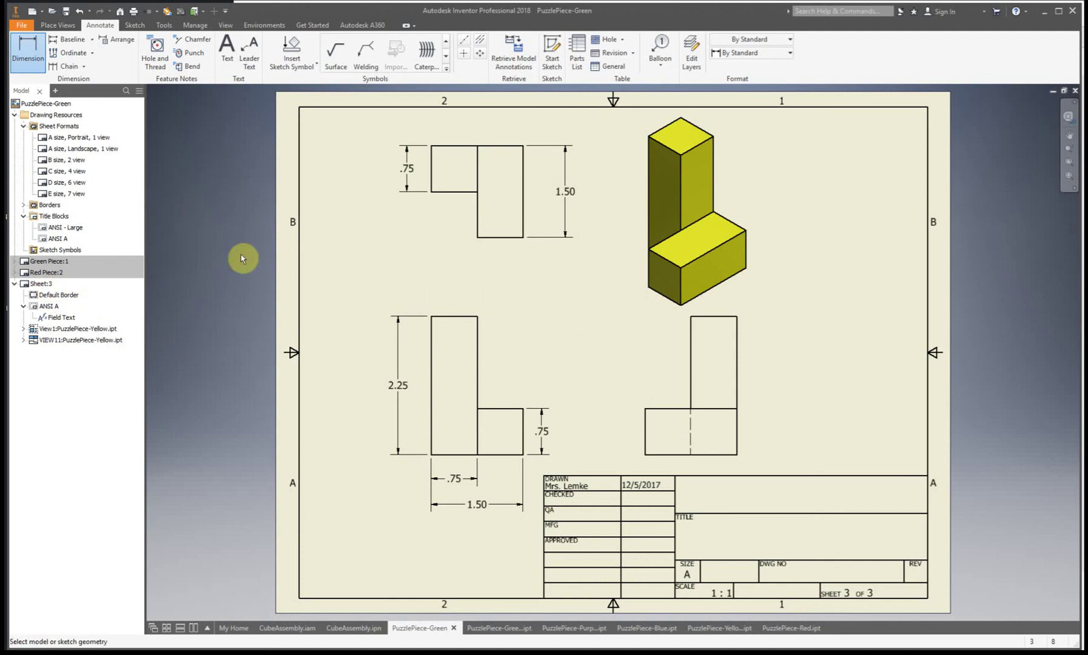
{"action": "key", "text": "Escape"}
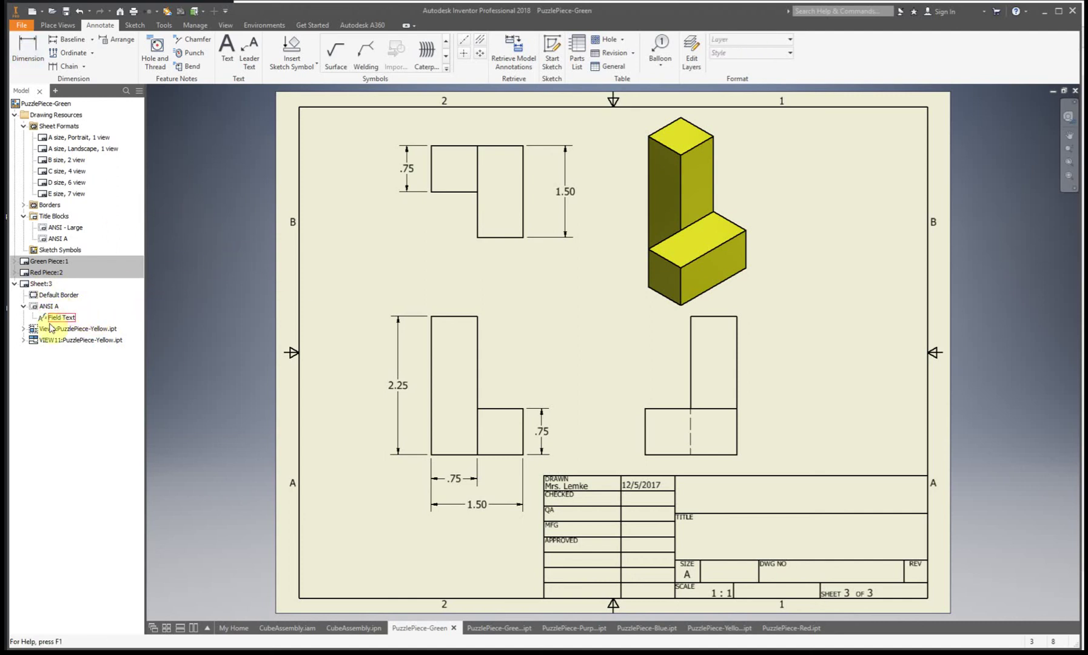
Step: Rename the third sheet as Yellow Piece
{"action": "left_click", "coordinate": [43, 284]}
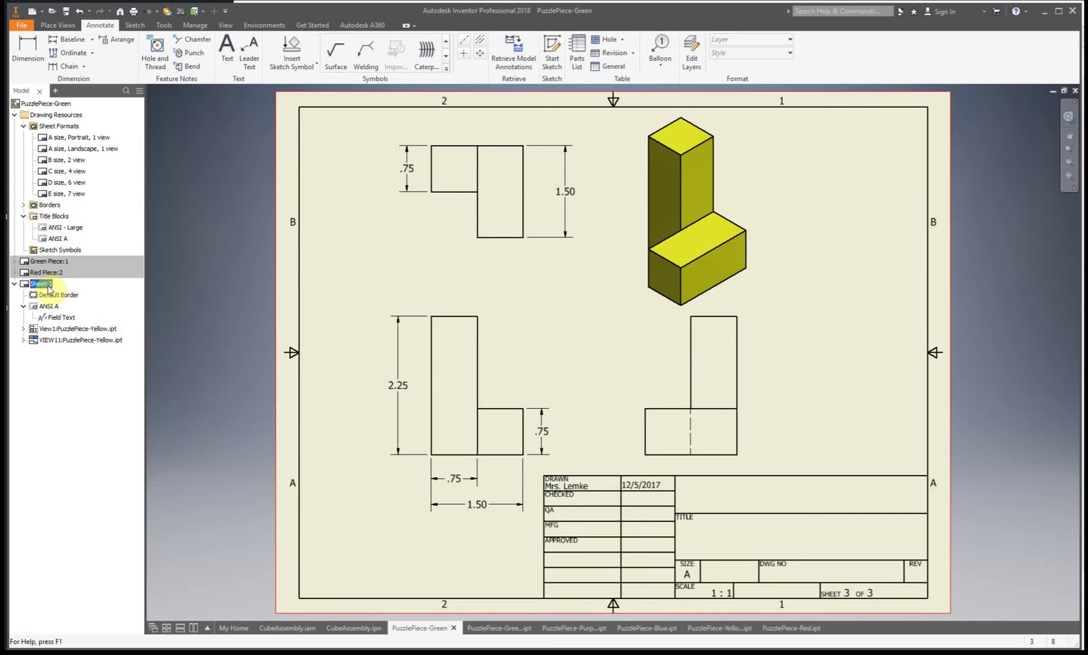
{"action": "type", "text": "ye"}
{"action": "left_click", "coordinate": [38, 284]}
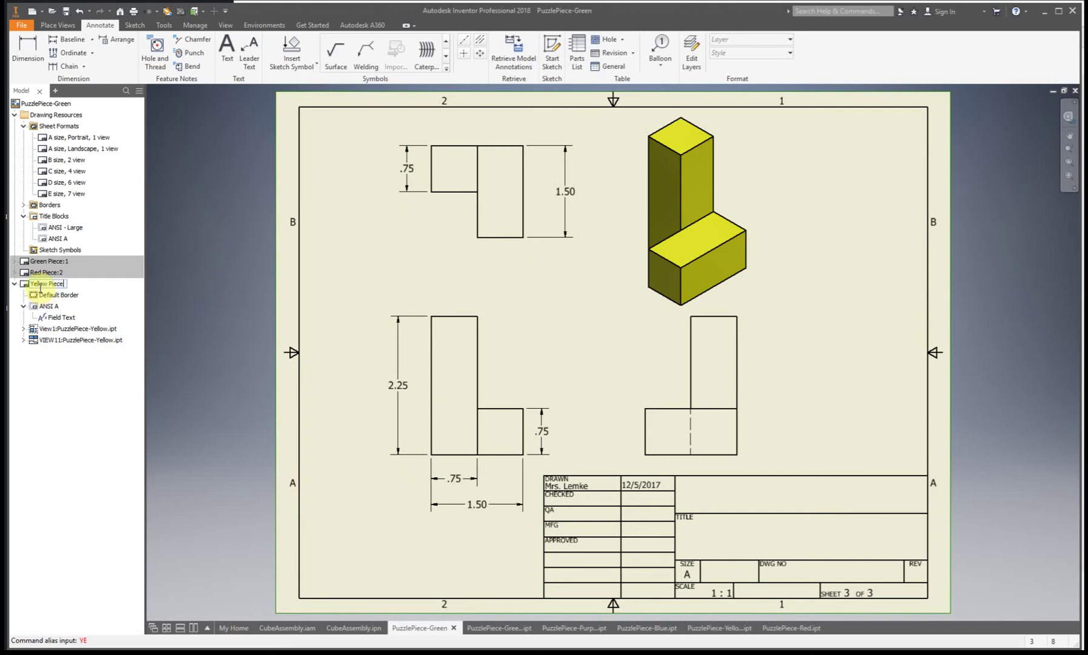
{"action": "key", "text": "Return"}
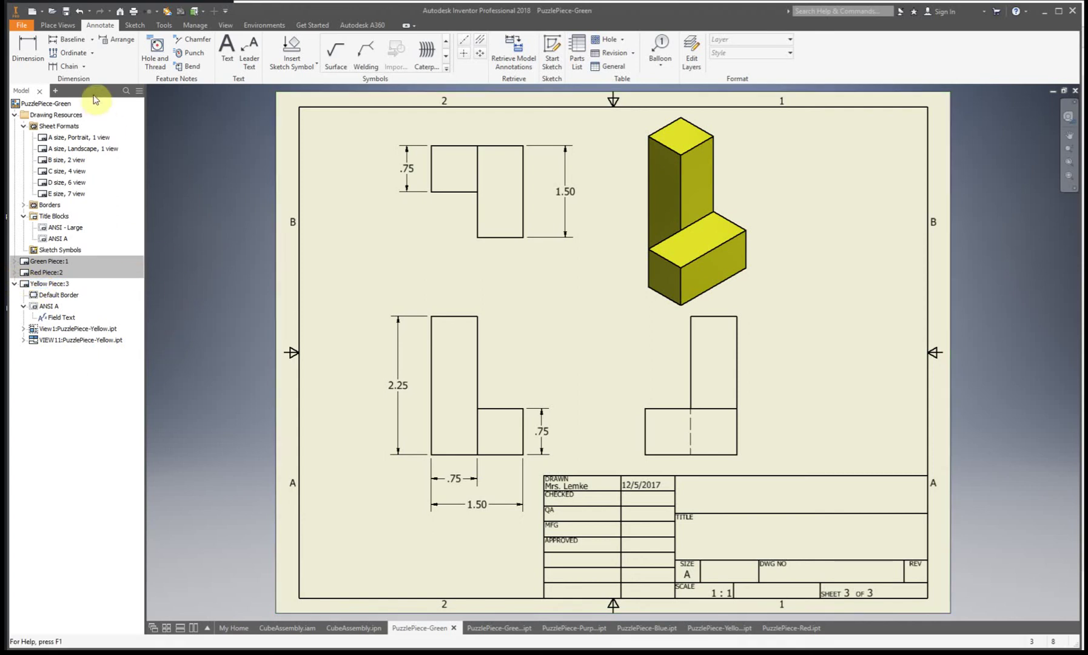
Step: Create a fourth sheet from the "A size, Landscape, 1 view" format with PuzzlePiece-Blue.ipt
{"action": "double_click", "coordinate": [43, 150]}
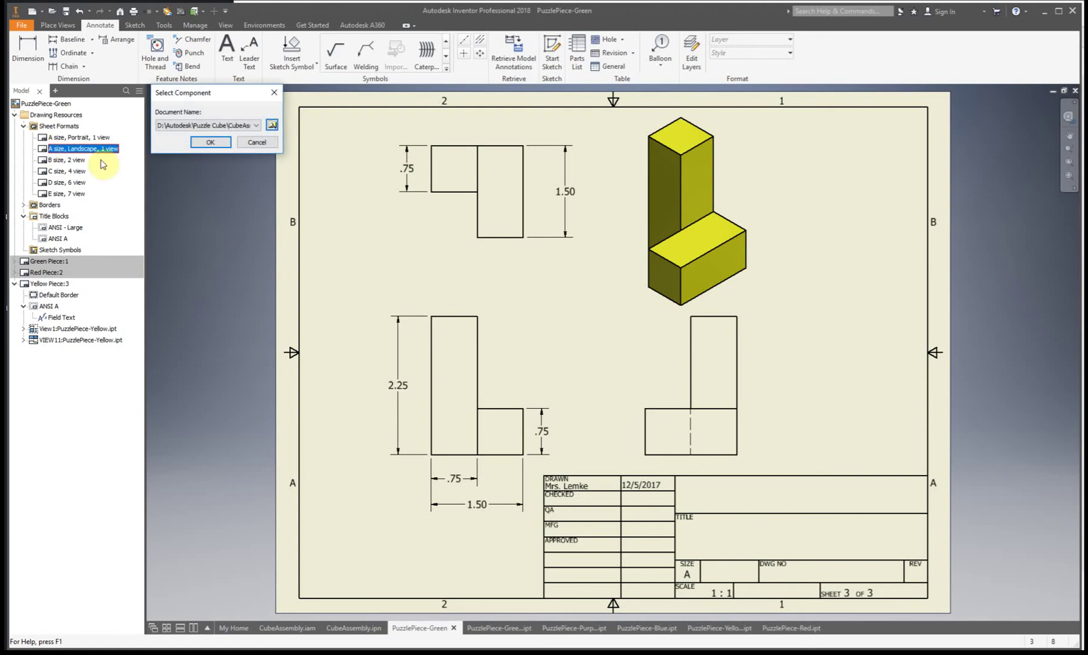
{"action": "left_click", "coordinate": [251, 125]}
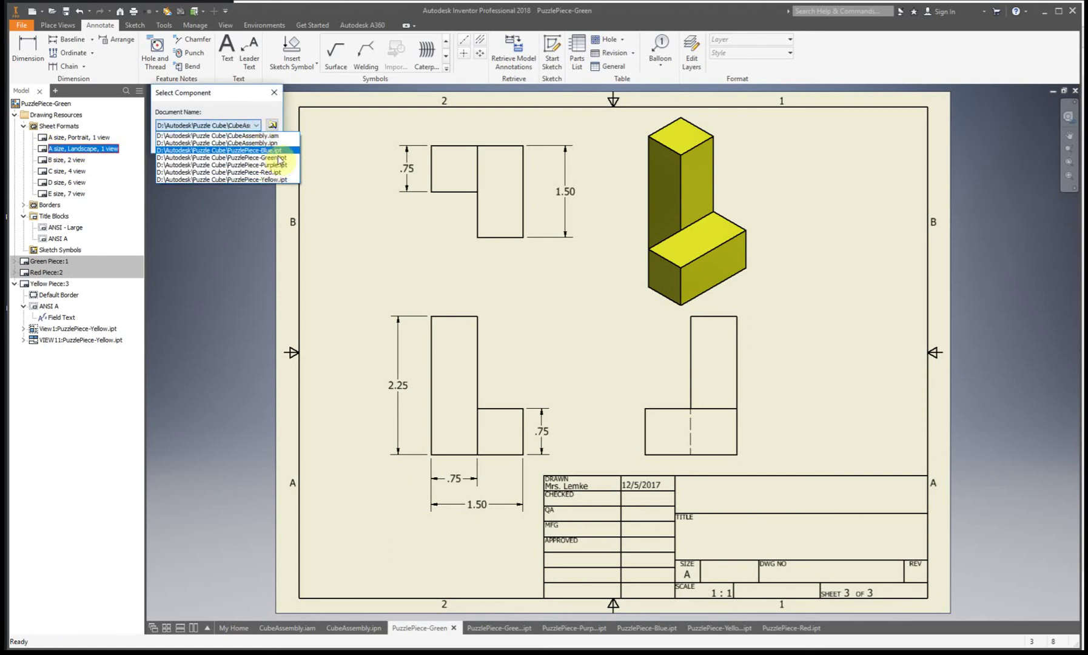
{"action": "left_click", "coordinate": [276, 149]}
{"action": "left_click", "coordinate": [257, 143]}
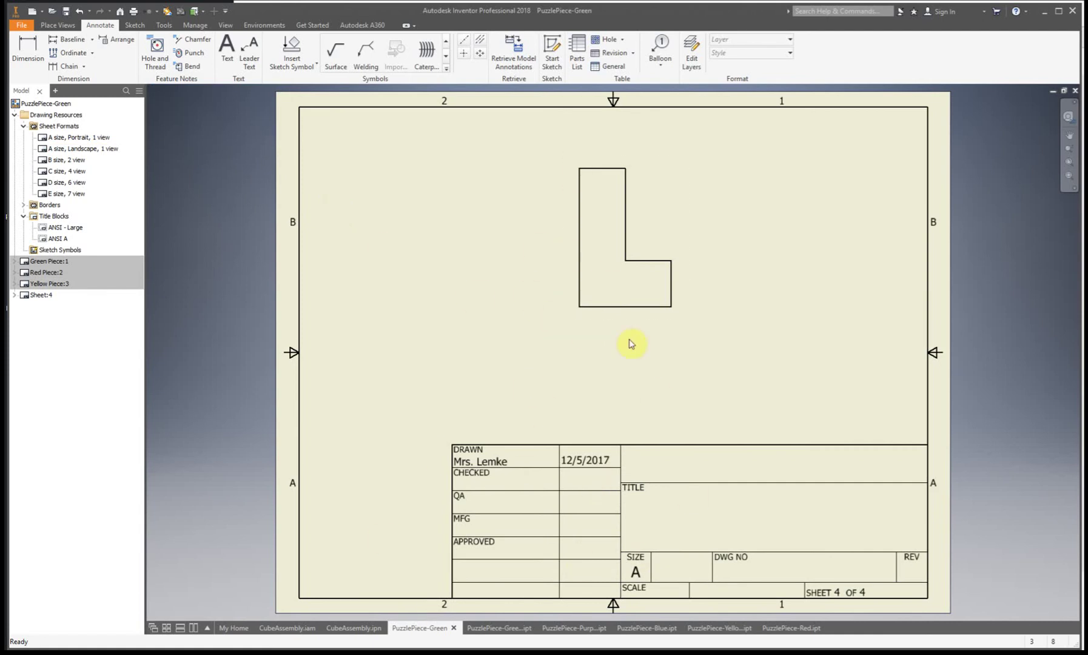
Step: Try to insert the ANSI A title block on the fourth sheet
{"action": "double_click", "coordinate": [44, 243]}
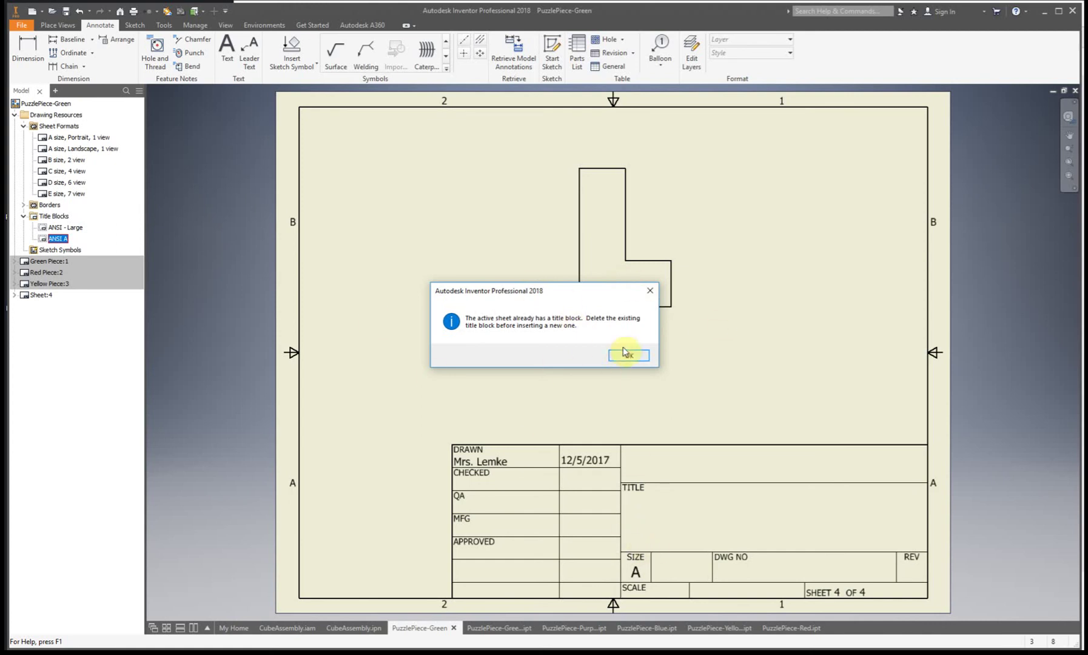
{"action": "left_click", "coordinate": [641, 356]}
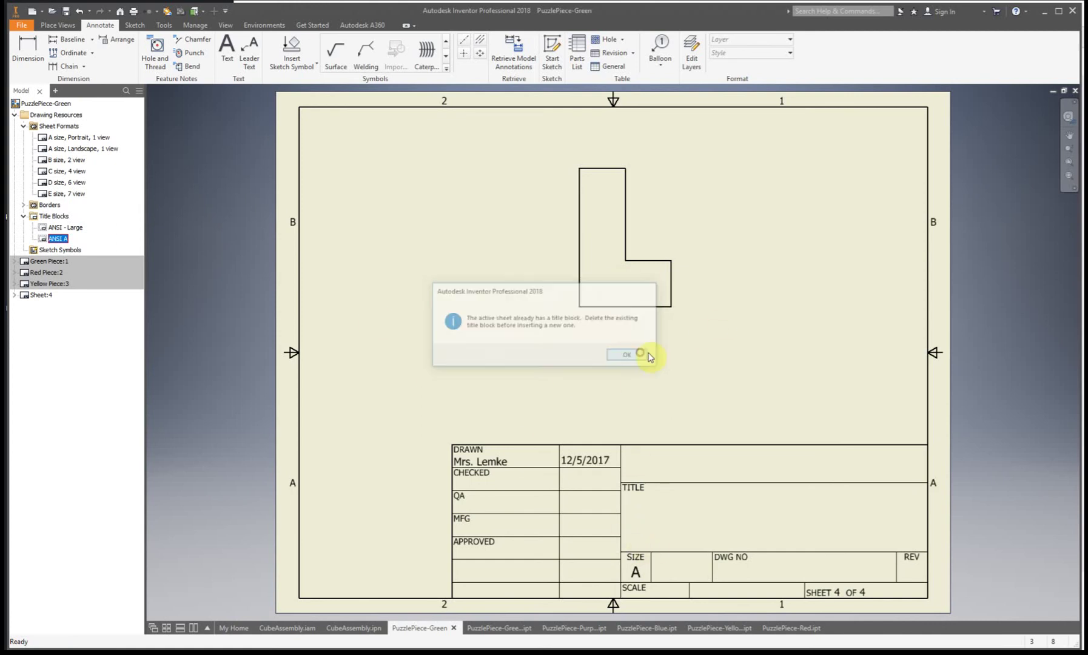
Step: Replace the fourth sheet's ANSI - Large title block with ANSI A and move the blue piece's base view to the sheet's lower-left area
{"action": "left_click", "coordinate": [14, 295]}
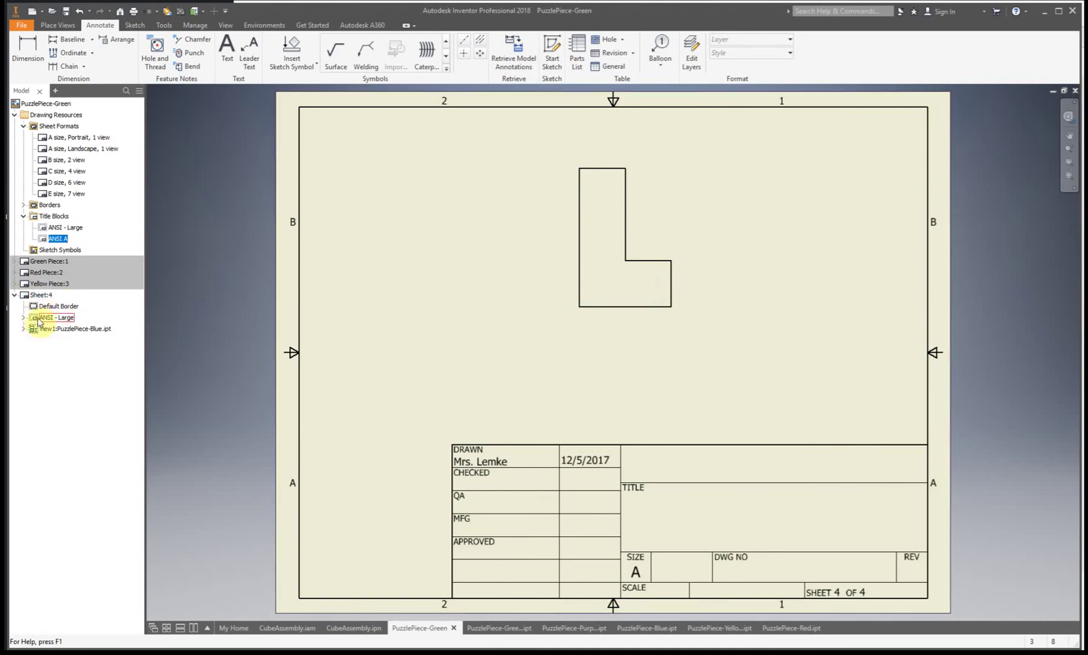
{"action": "right_click", "coordinate": [38, 321]}
{"action": "left_click", "coordinate": [65, 334]}
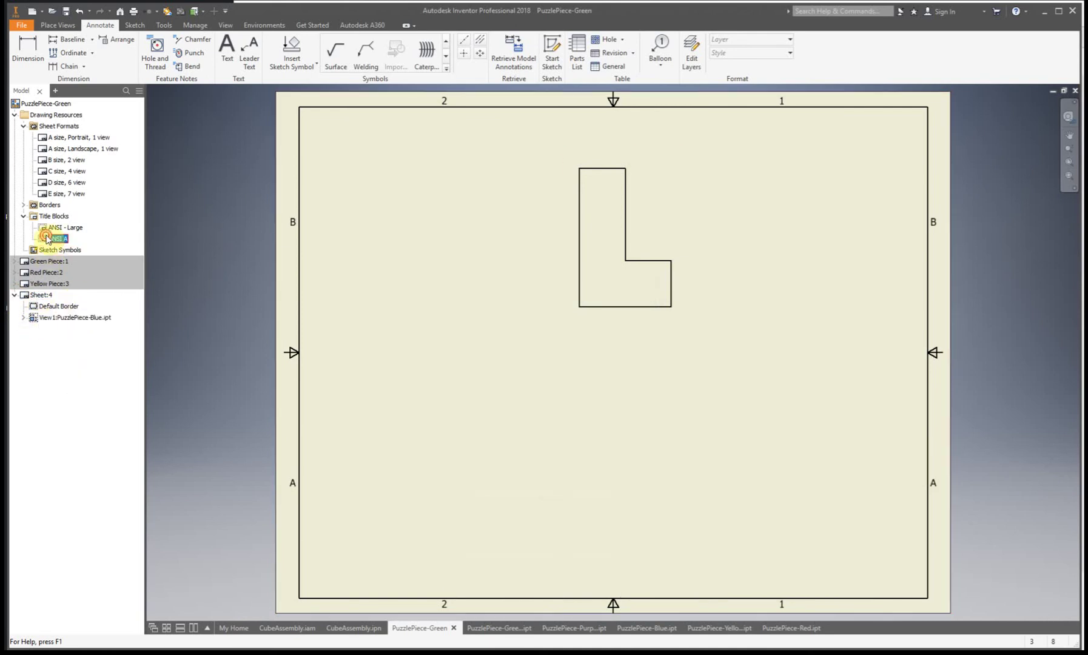
{"action": "double_click", "coordinate": [47, 238]}
{"action": "left_click_drag", "start_coordinate": [684, 239], "coordinate": [491, 357]}
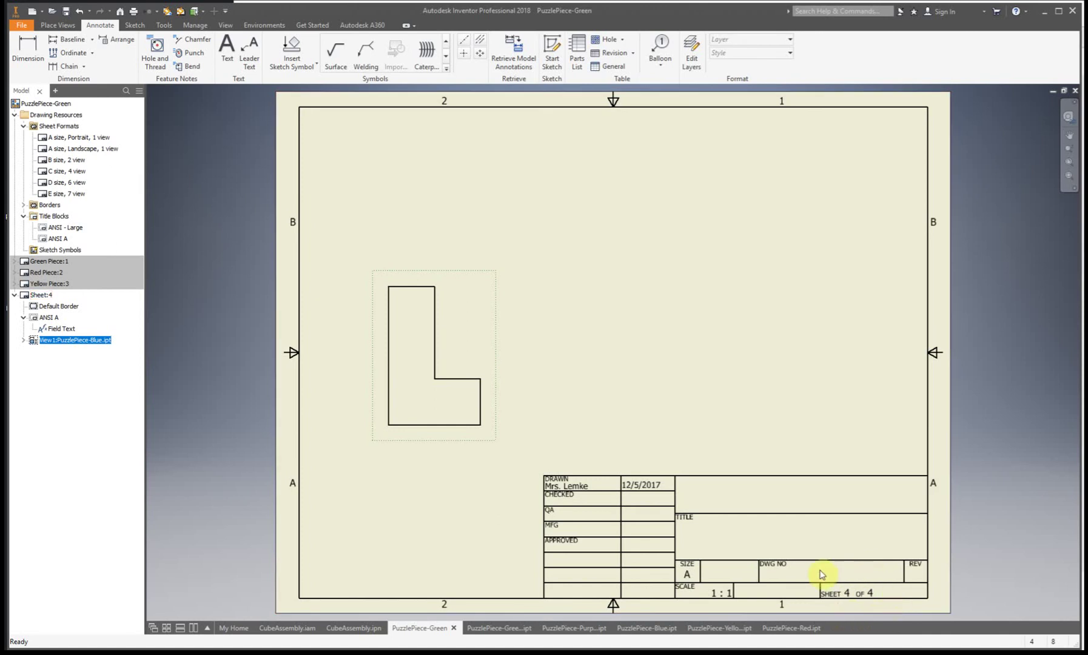
Step: Review the finished Red Piece sheet's layout and title block, and return to the fourth sheet
{"action": "left_click", "coordinate": [47, 273]}
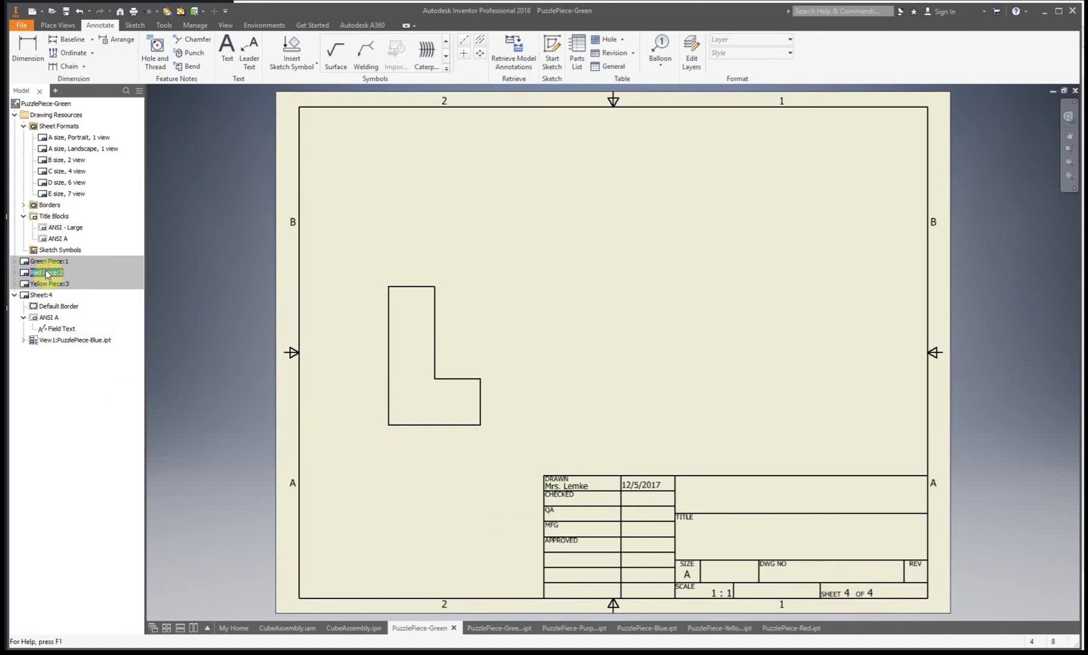
{"action": "double_click", "coordinate": [24, 273]}
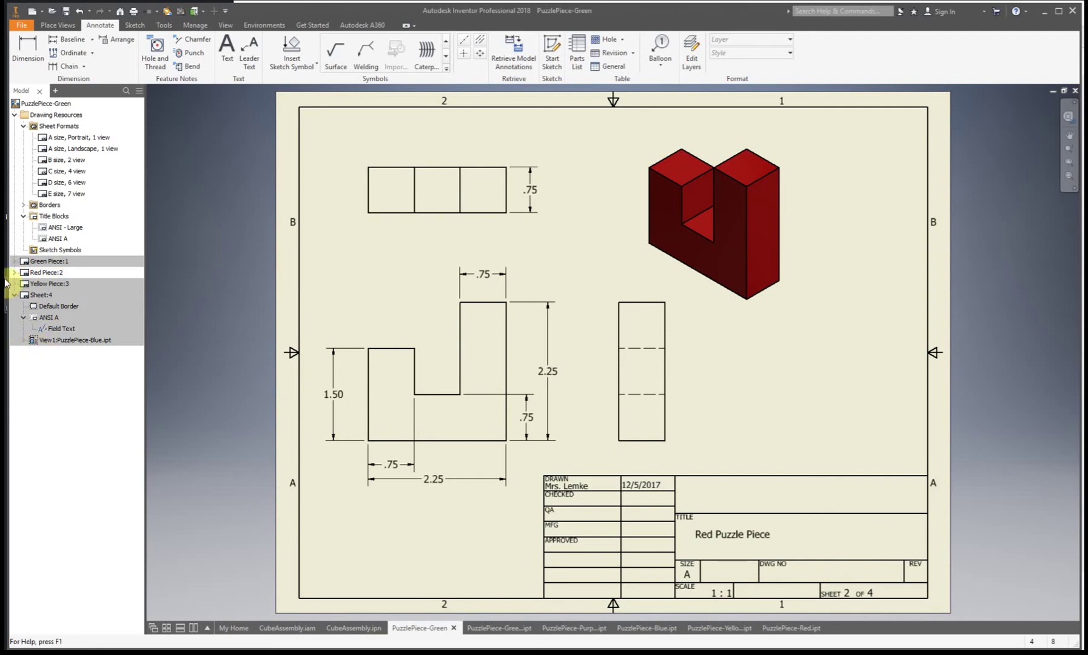
{"action": "double_click", "coordinate": [25, 295]}
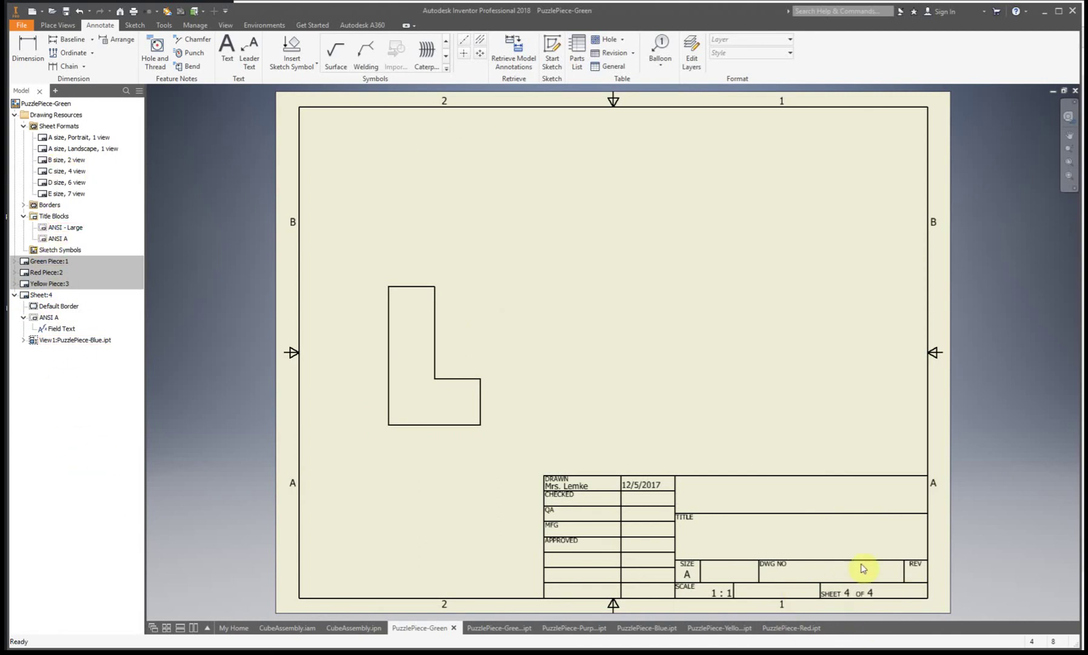
Step: Create projected top, right-side and isometric views from the blue piece's front view
{"action": "left_click", "coordinate": [496, 347]}
{"action": "left_click", "coordinate": [58, 25]}
{"action": "left_click", "coordinate": [48, 50]}
{"action": "left_click", "coordinate": [427, 209]}
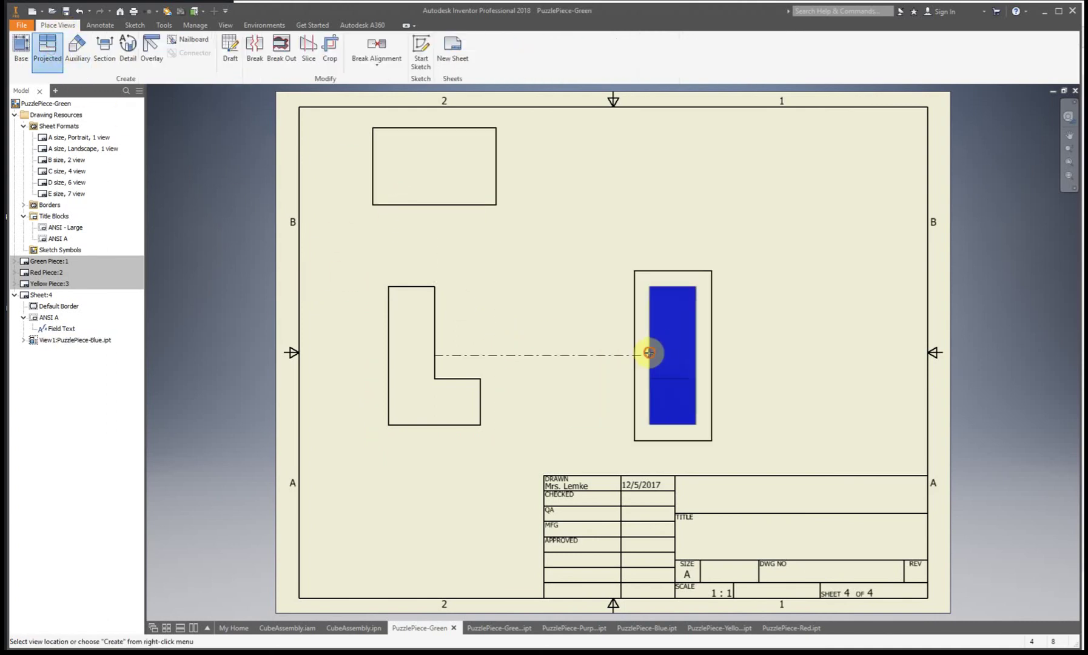
{"action": "left_click", "coordinate": [652, 351]}
{"action": "left_click", "coordinate": [703, 209]}
{"action": "right_click", "coordinate": [739, 205]}
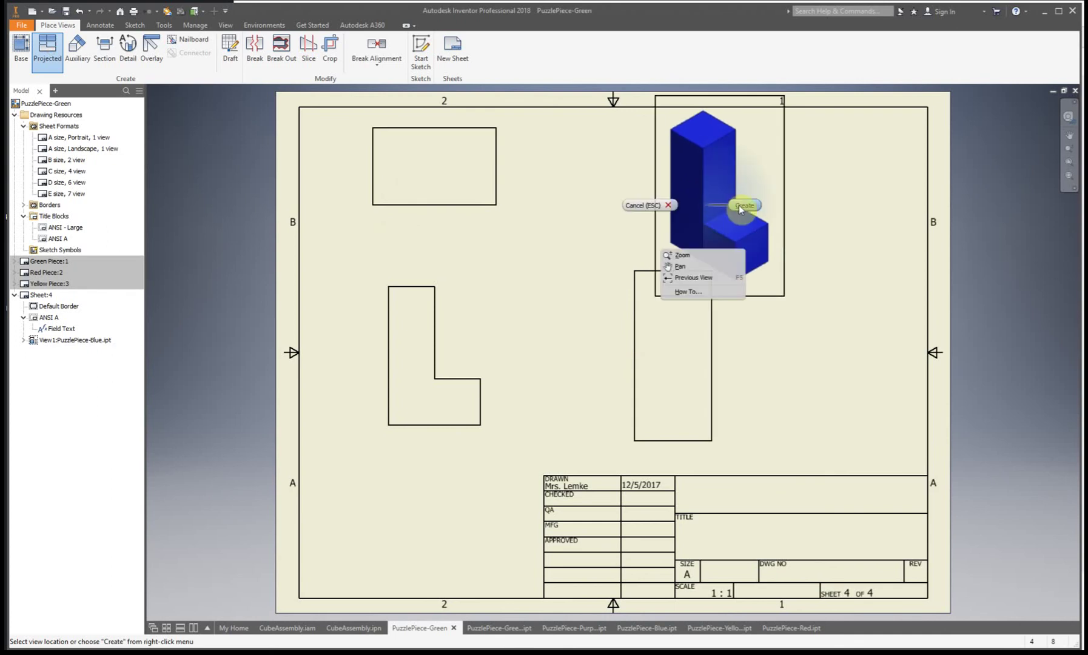
{"action": "left_click", "coordinate": [683, 253]}
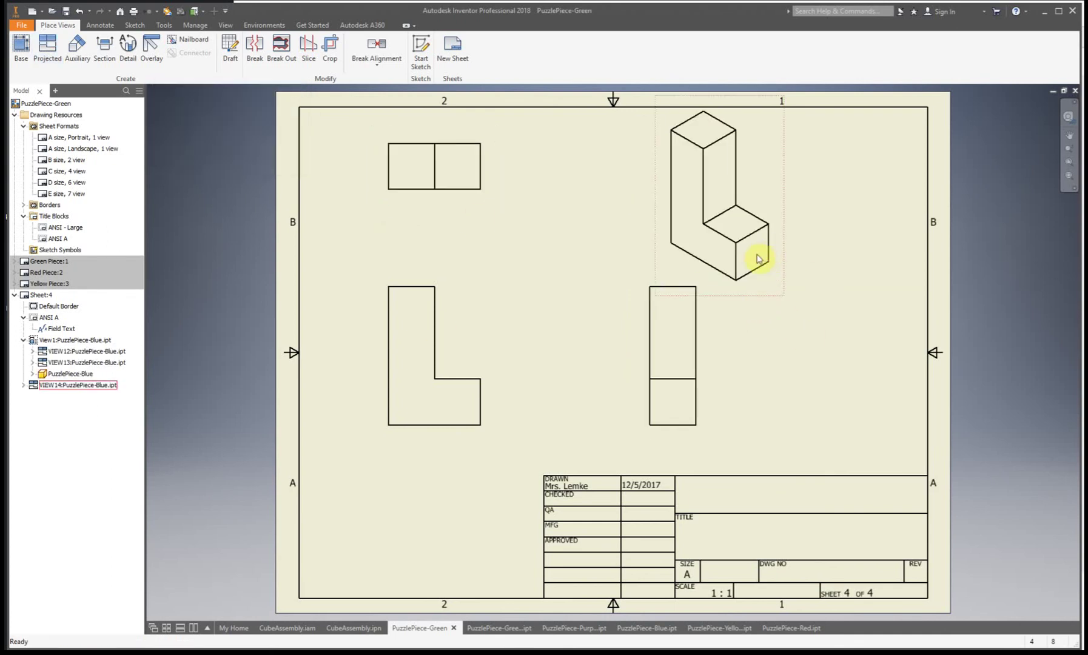
Step: Set the blue piece's isometric view to shaded and move the side view closer to the front view
{"action": "double_click", "coordinate": [758, 259]}
{"action": "left_click", "coordinate": [317, 180]}
{"action": "left_click", "coordinate": [293, 280]}
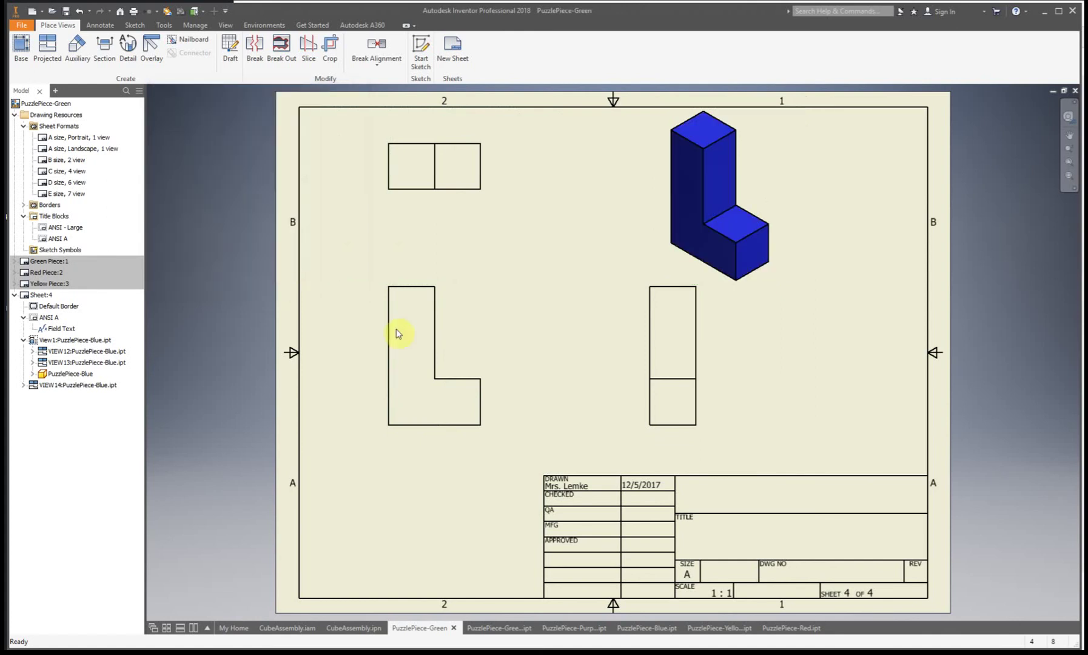
{"action": "left_click_drag", "start_coordinate": [716, 358], "coordinate": [666, 358]}
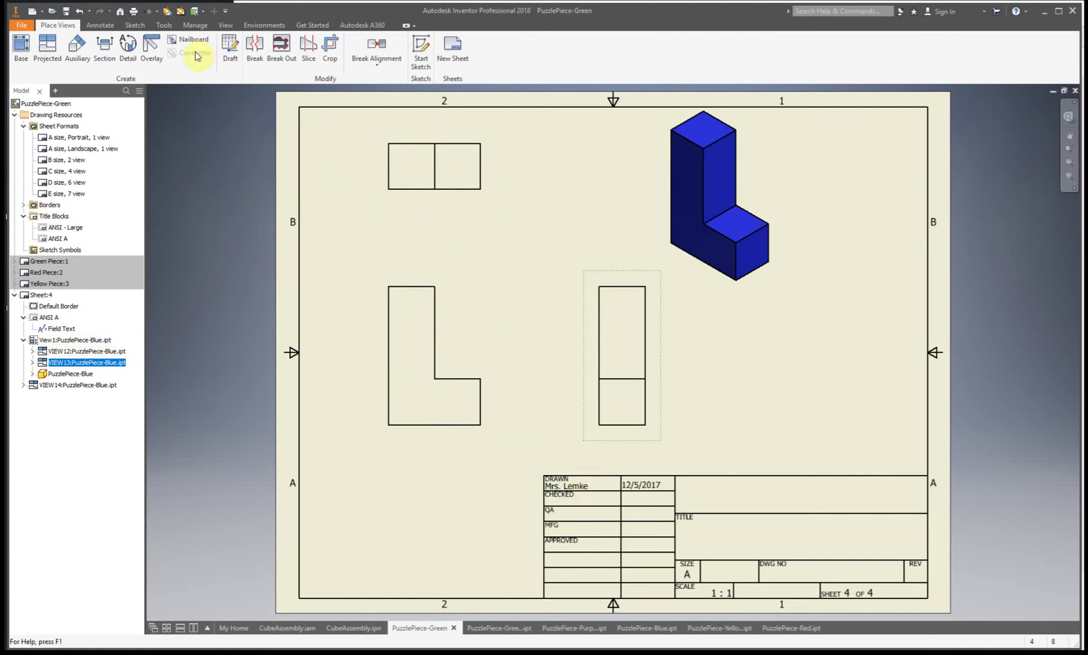
Step: Dimension the overall height of the blue piece along the tall edge of its front view
{"action": "left_click", "coordinate": [107, 24]}
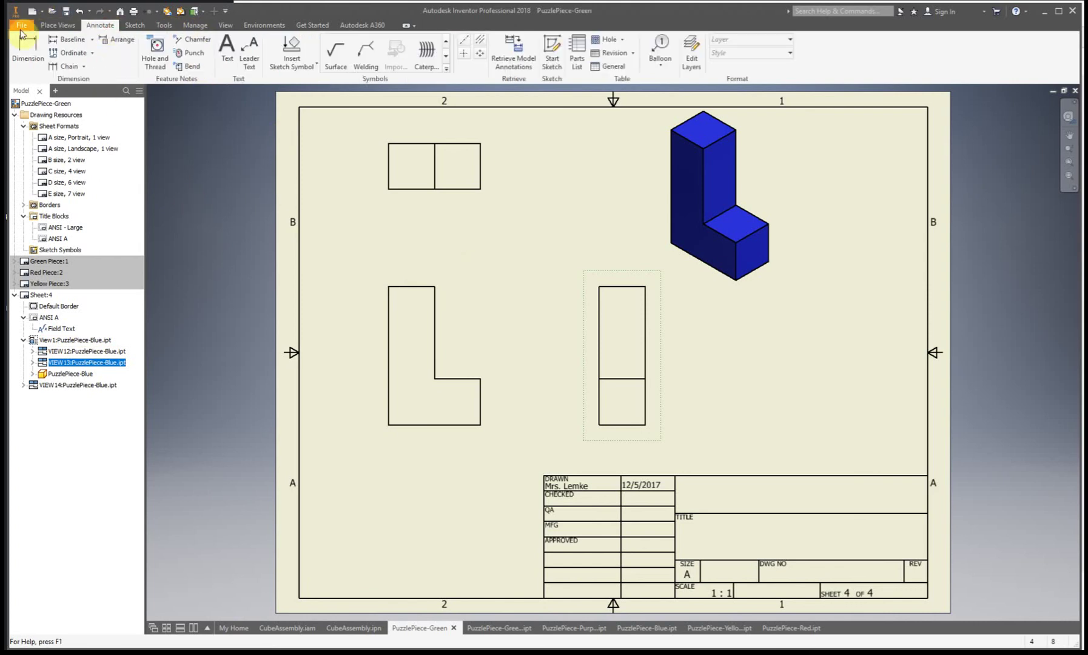
{"action": "left_click", "coordinate": [28, 51]}
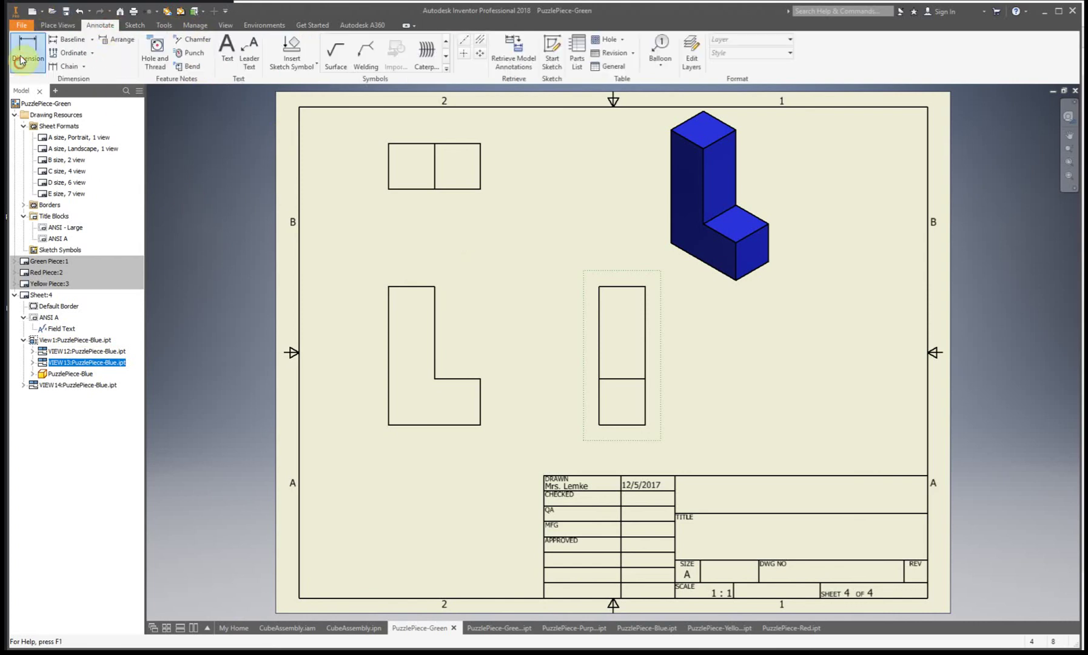
{"action": "left_click", "coordinate": [389, 319]}
{"action": "left_click", "coordinate": [351, 324]}
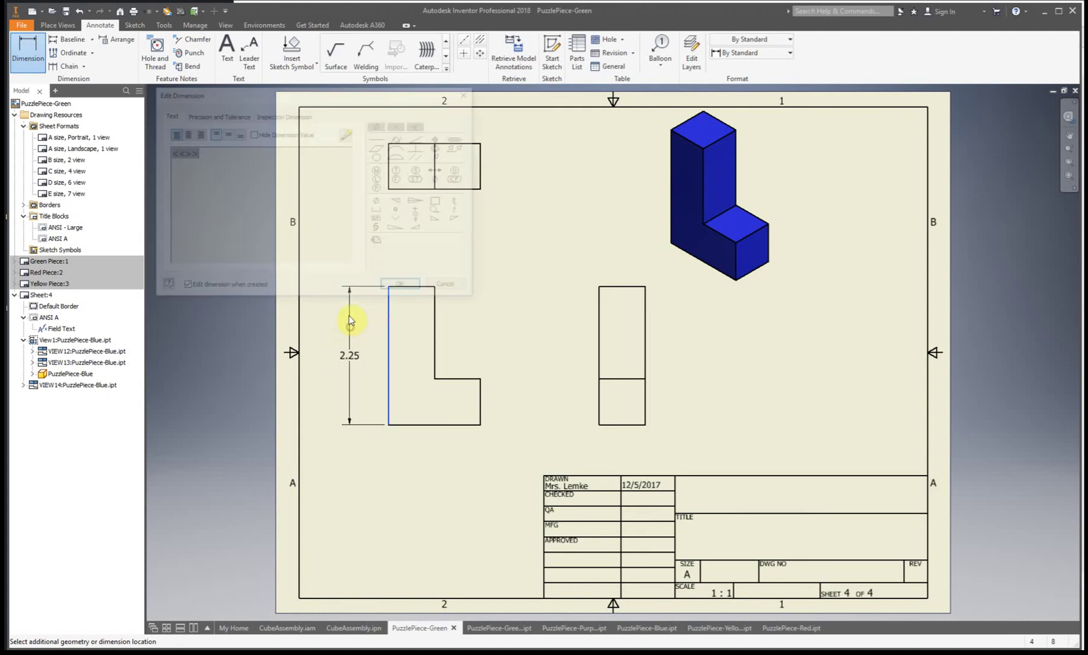
{"action": "left_click", "coordinate": [402, 287]}
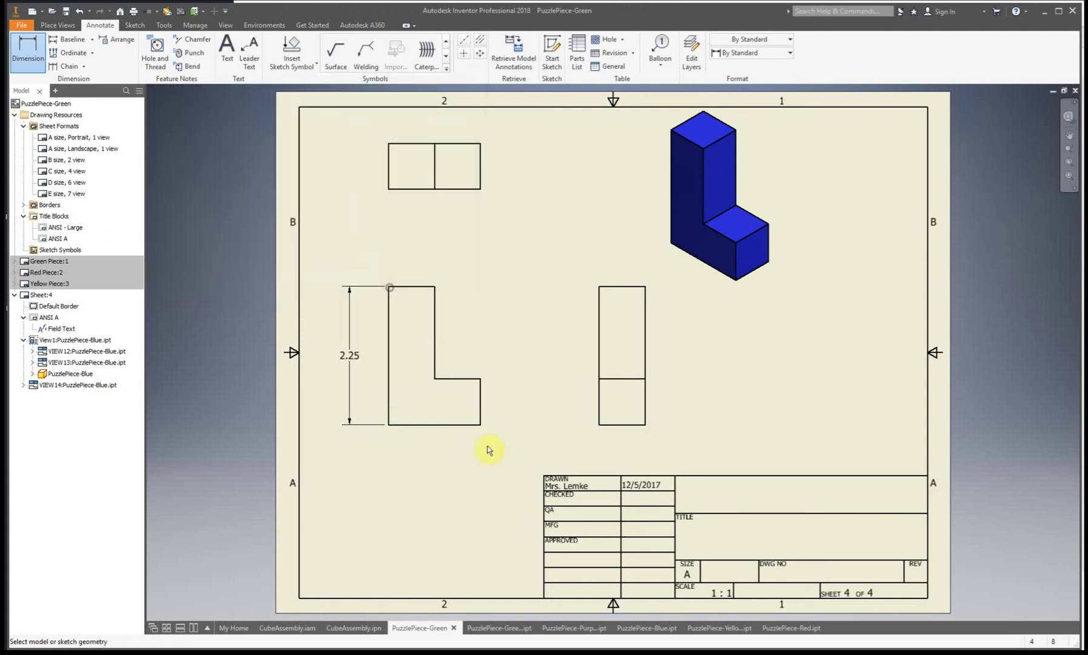
Step: Dimension the height of the short foot in the blue piece's front view
{"action": "left_click", "coordinate": [479, 379]}
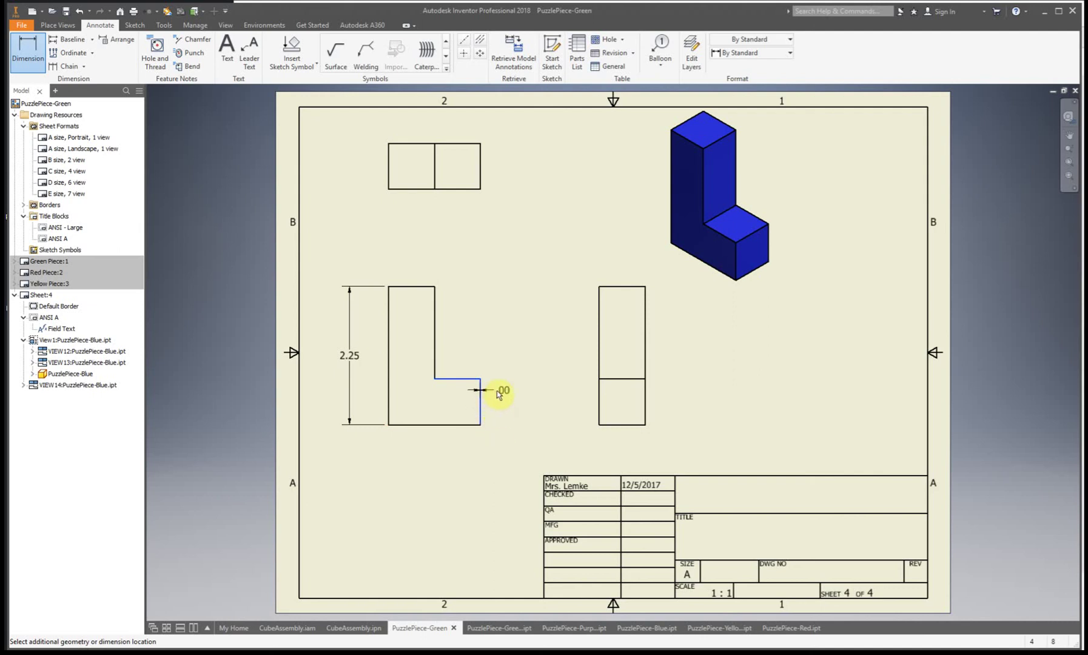
{"action": "key", "text": "Escape"}
{"action": "left_click", "coordinate": [28, 52]}
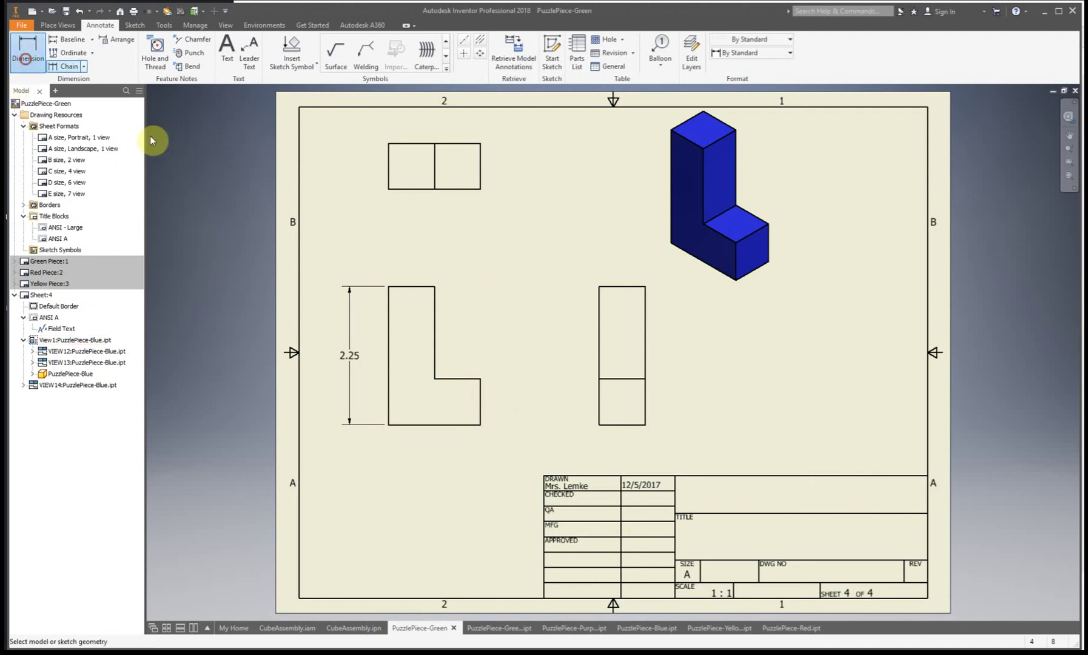
{"action": "left_click", "coordinate": [479, 388]}
{"action": "left_click", "coordinate": [501, 391]}
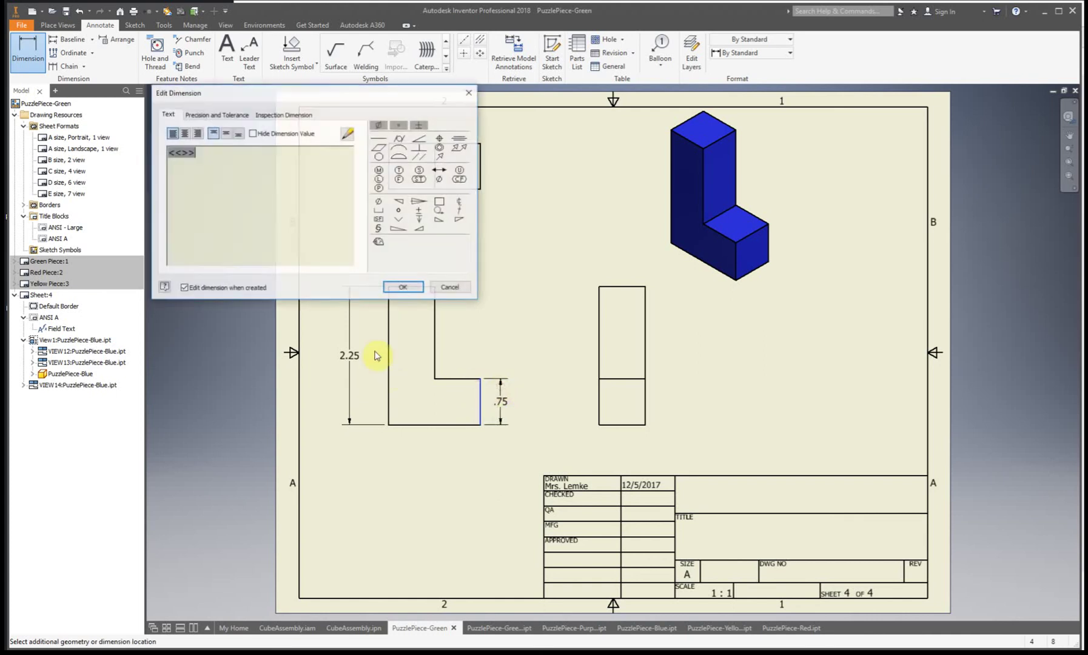
{"action": "left_click", "coordinate": [403, 288]}
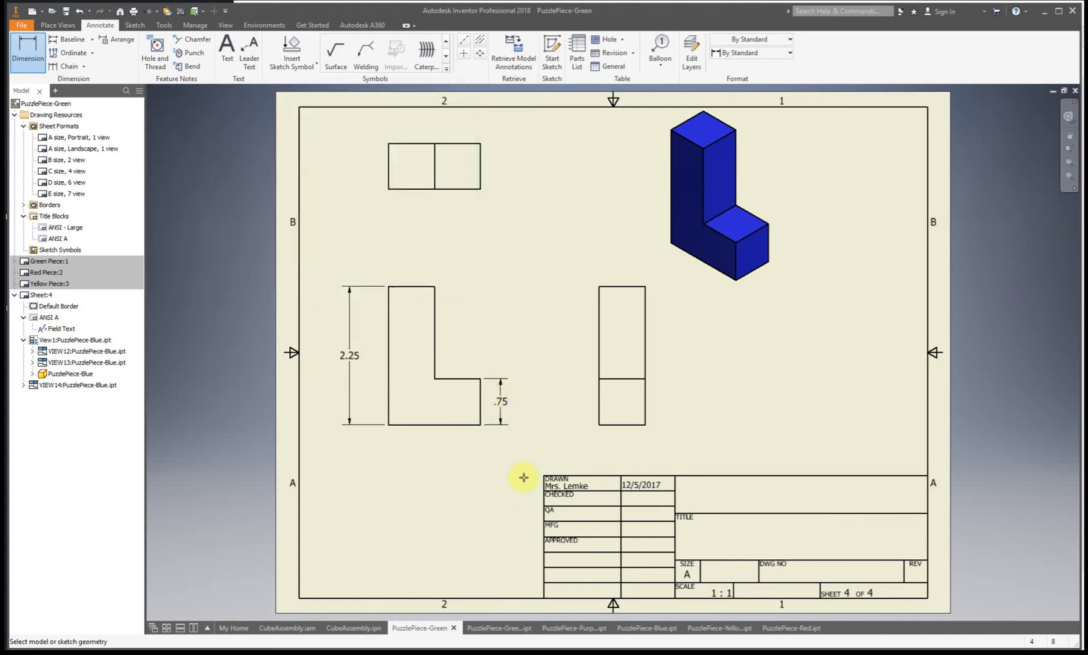
Step: Dimension the overall width and the upright leg's width in the blue piece's front view
{"action": "left_click", "coordinate": [472, 426]}
{"action": "left_click", "coordinate": [481, 450]}
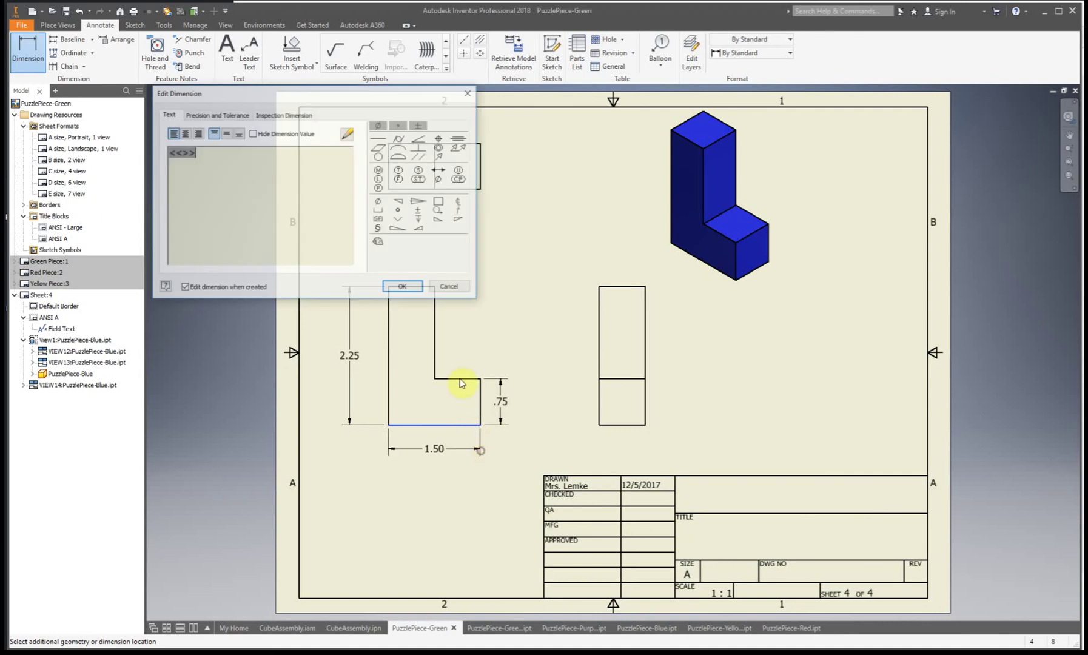
{"action": "left_click", "coordinate": [402, 286]}
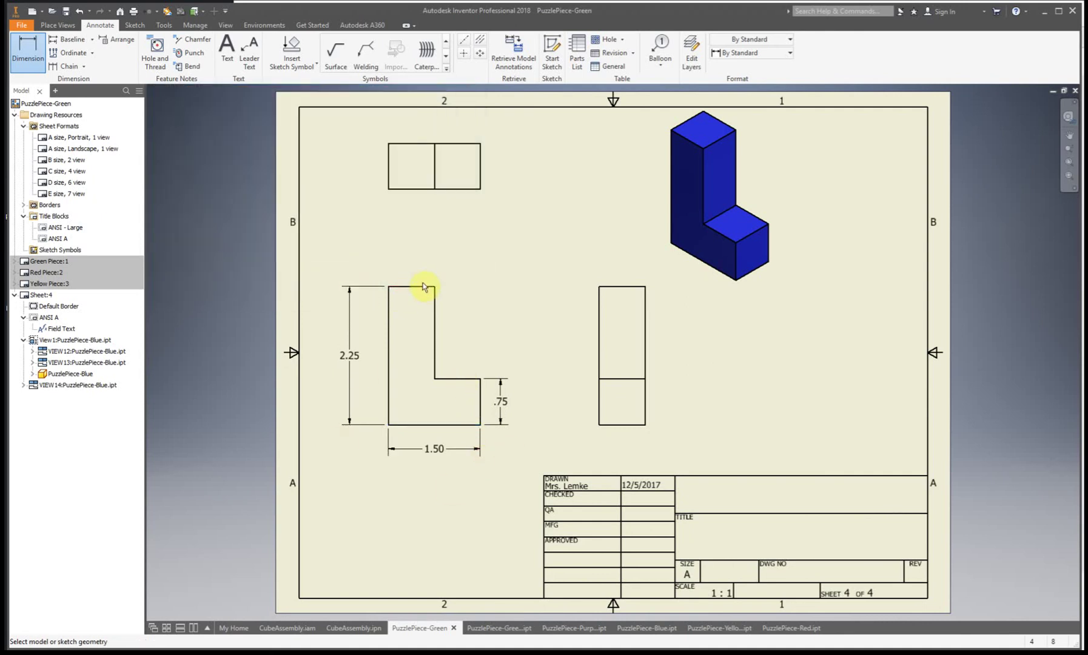
{"action": "left_click", "coordinate": [424, 288]}
{"action": "left_click", "coordinate": [423, 268]}
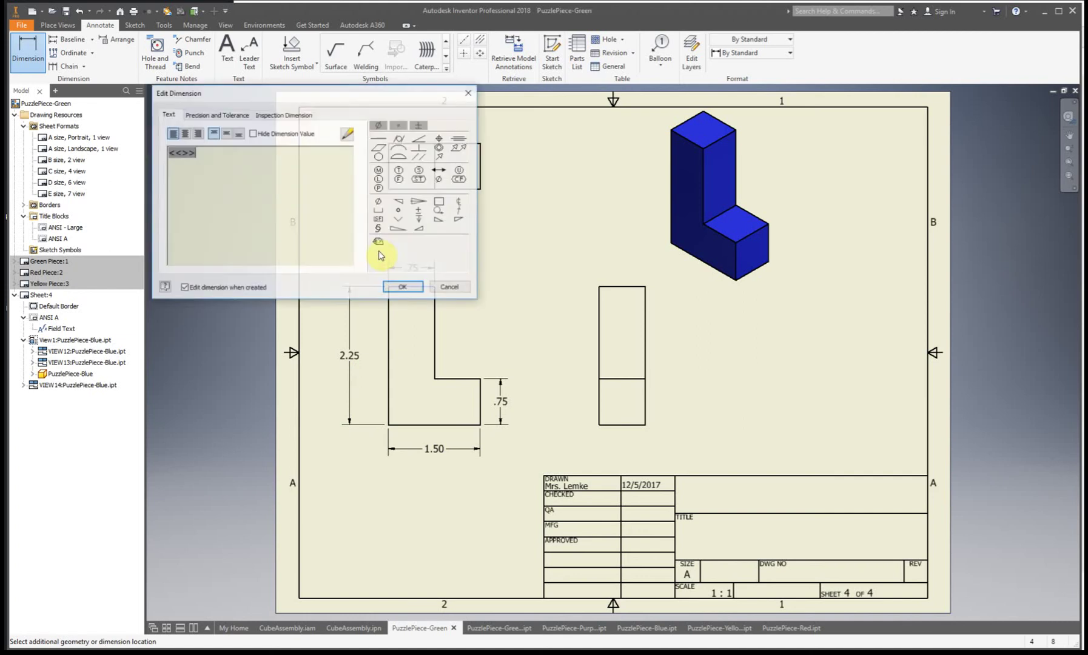
{"action": "left_click", "coordinate": [403, 287]}
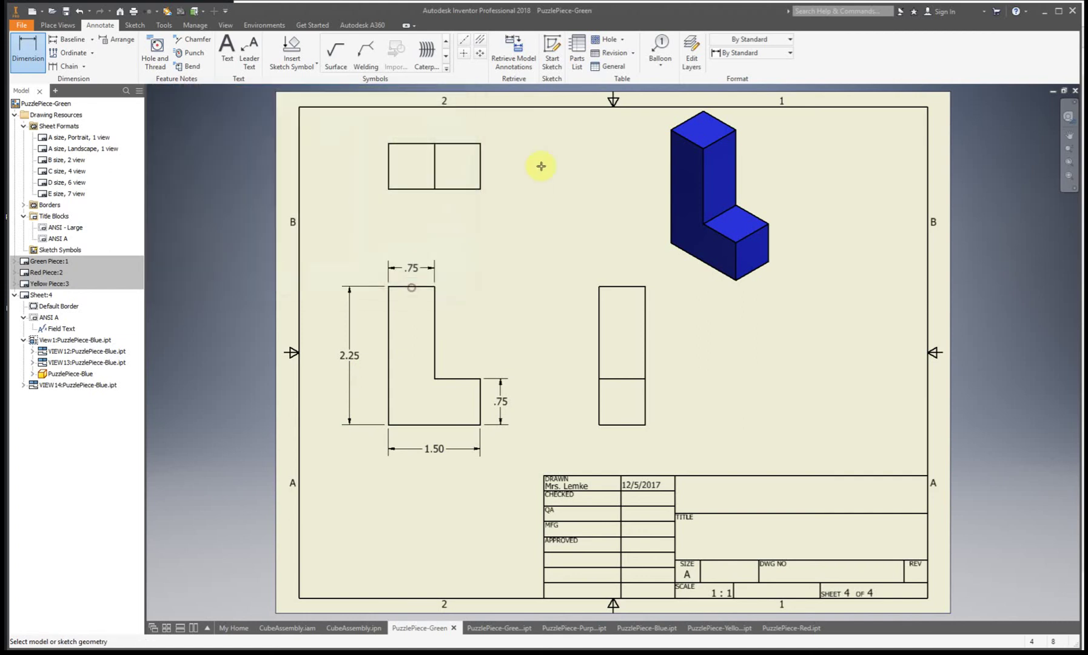
Step: Dimension the blue piece's depth above its side view and finish dimensioning
{"action": "left_click", "coordinate": [633, 289]}
{"action": "left_click", "coordinate": [631, 269]}
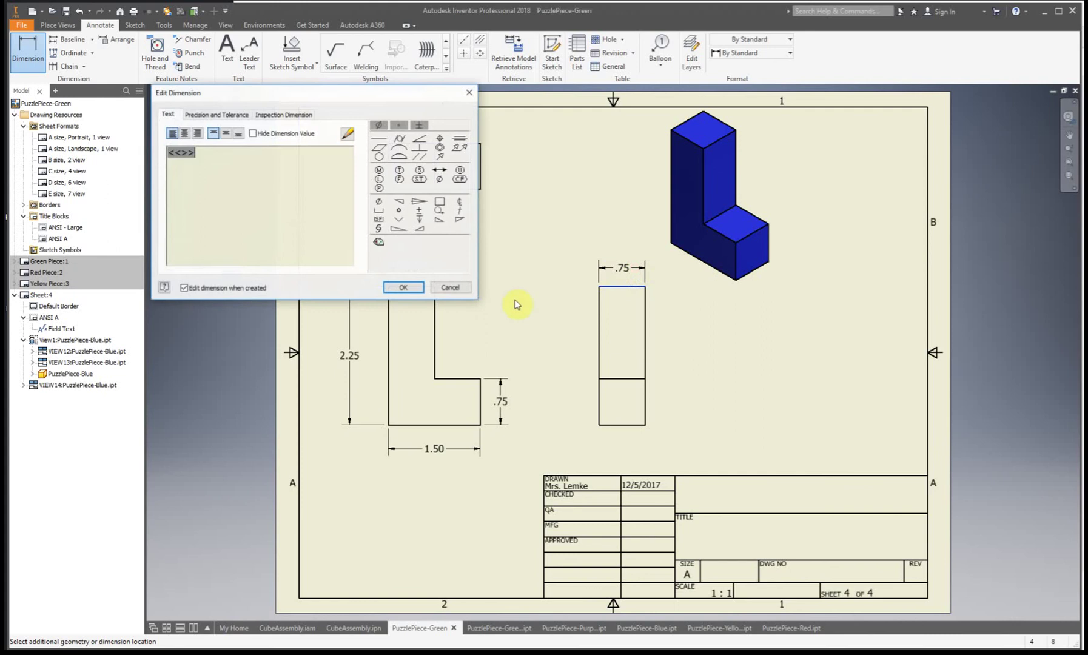
{"action": "left_click", "coordinate": [395, 288]}
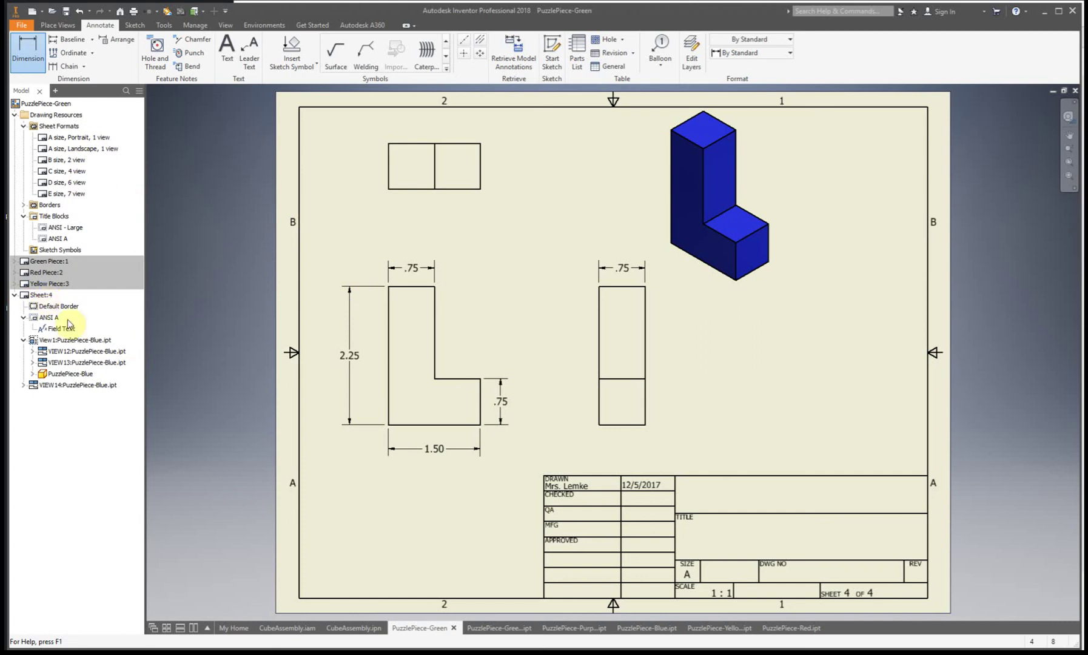
{"action": "key", "text": "Escape"}
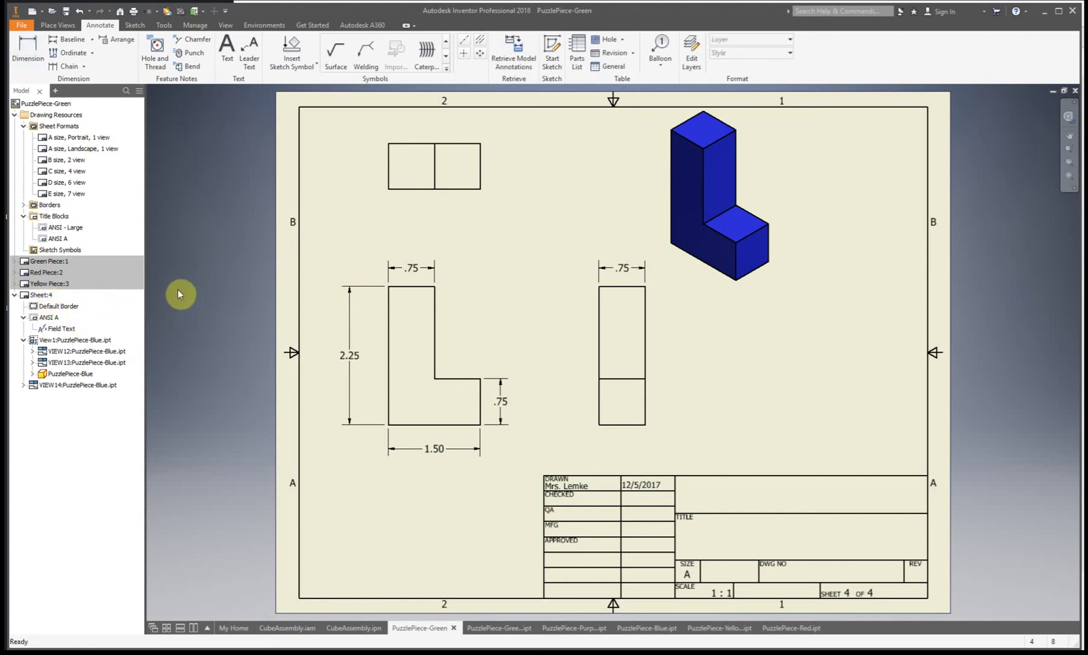
Step: Rename the fourth sheet as Blue Piece
{"action": "left_click", "coordinate": [41, 296]}
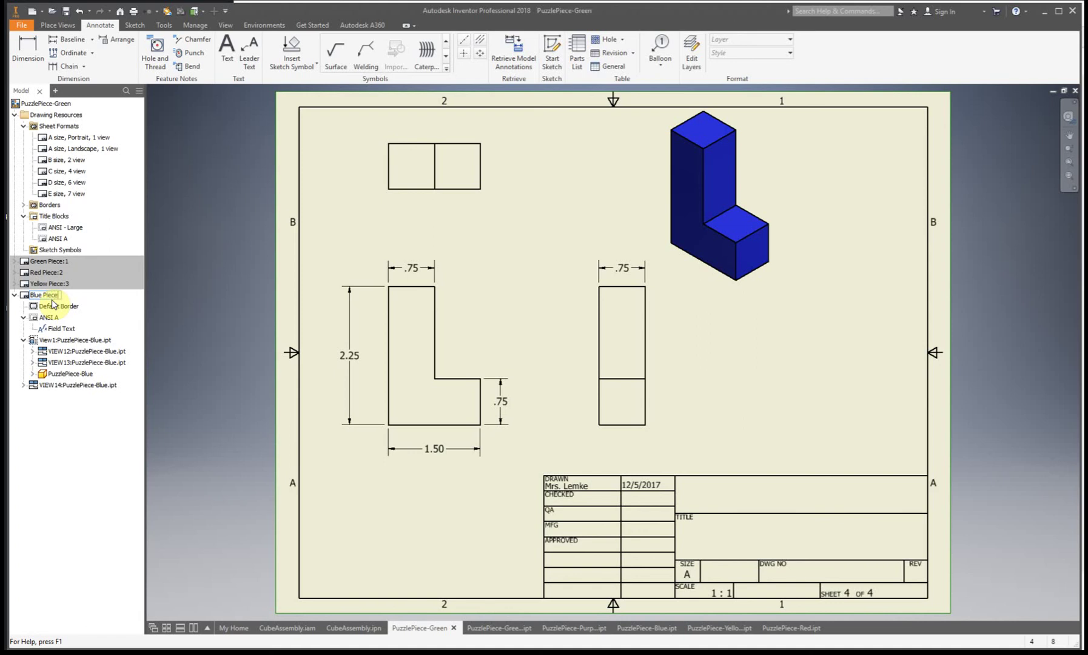
{"action": "left_click", "coordinate": [197, 323]}
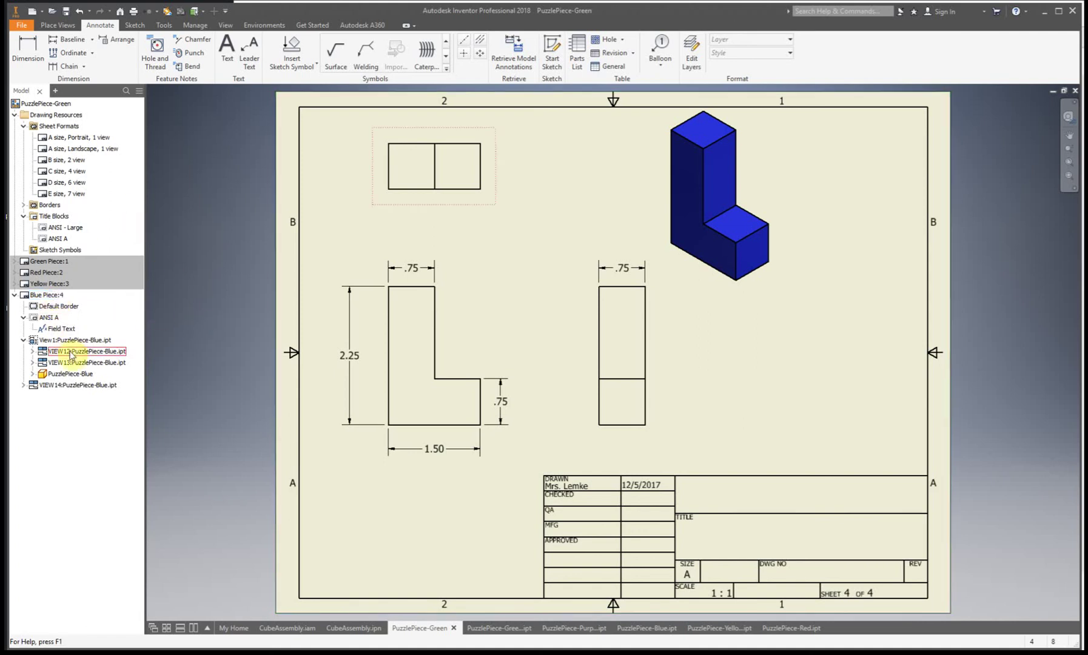
Step: Create a fifth sheet from the "A size, Landscape, 1 view" format with PuzzlePiece-Purple.ipt
{"action": "double_click", "coordinate": [45, 153]}
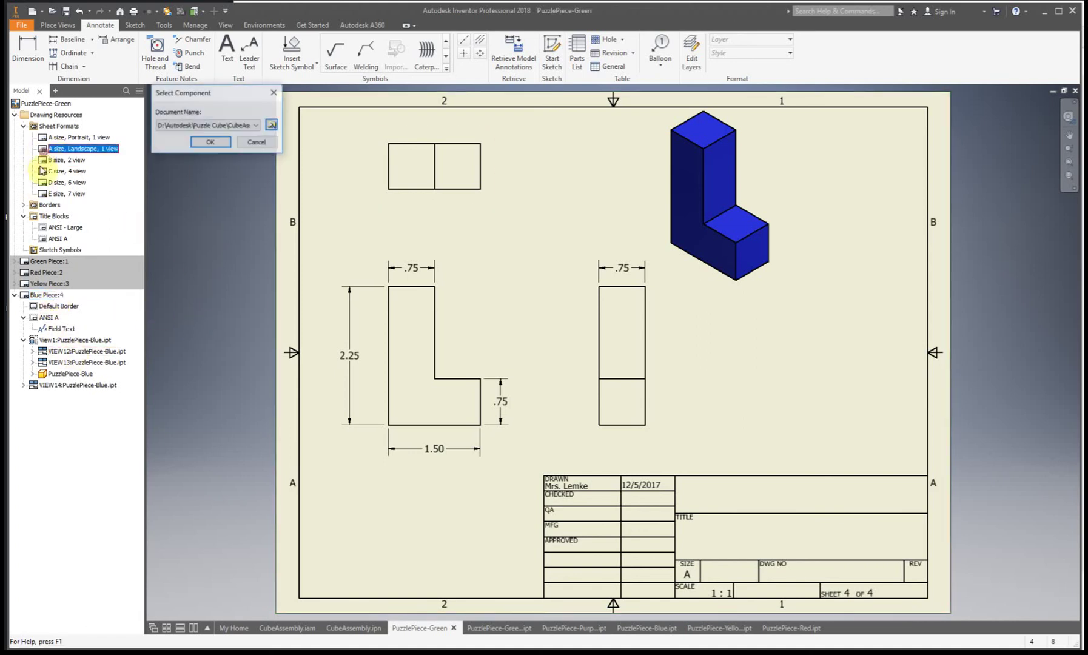
{"action": "left_click", "coordinate": [223, 126]}
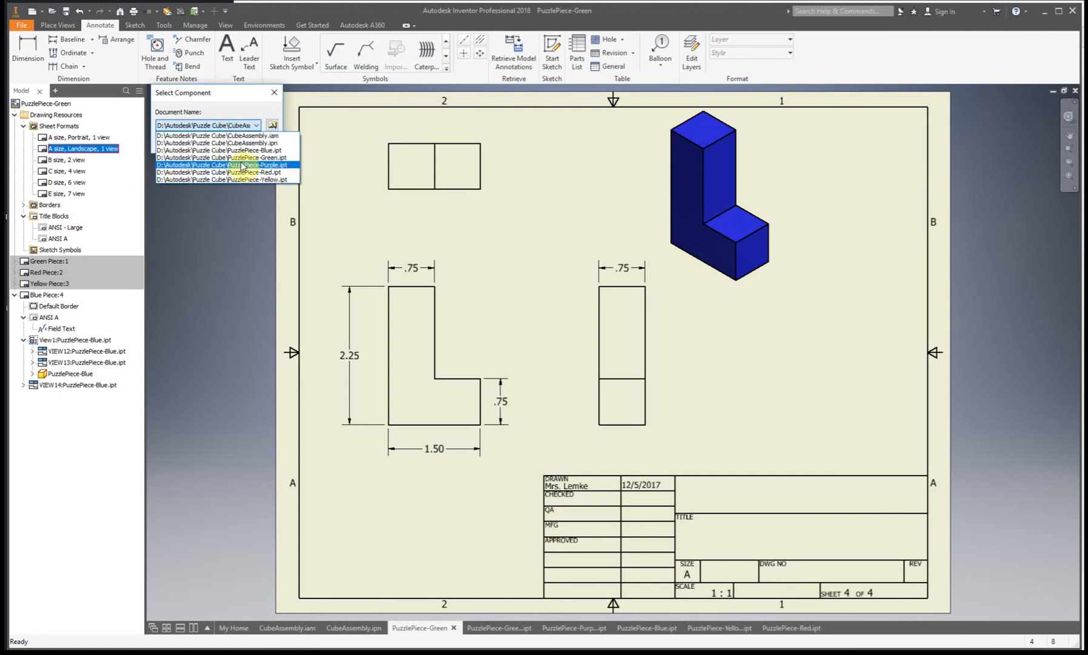
{"action": "left_click", "coordinate": [237, 165]}
{"action": "left_click", "coordinate": [207, 145]}
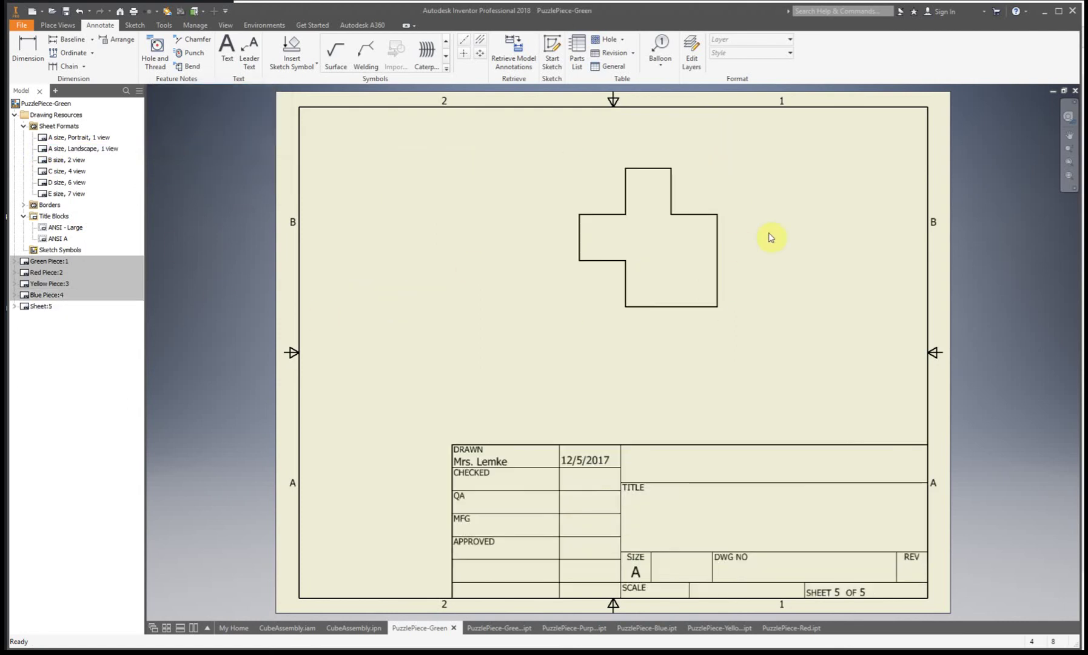
Step: Replace the fifth sheet's ANSI - Large title block with ANSI A and move the purple piece's base view to the sheet's lower-left area
{"action": "left_click", "coordinate": [15, 306]}
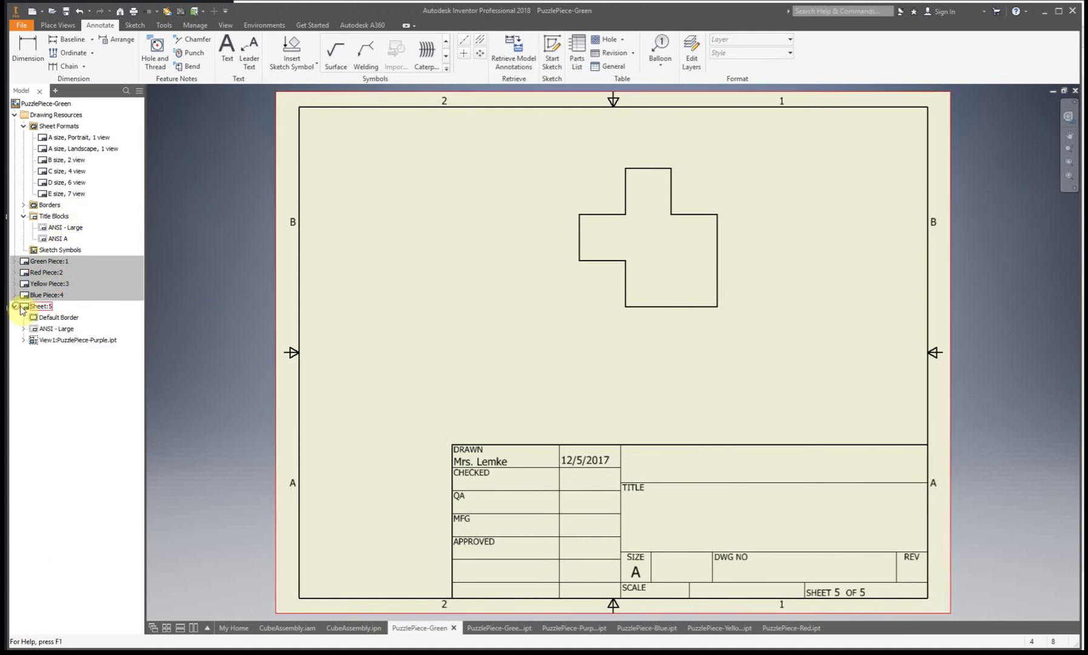
{"action": "right_click", "coordinate": [61, 328]}
{"action": "left_click", "coordinate": [121, 346]}
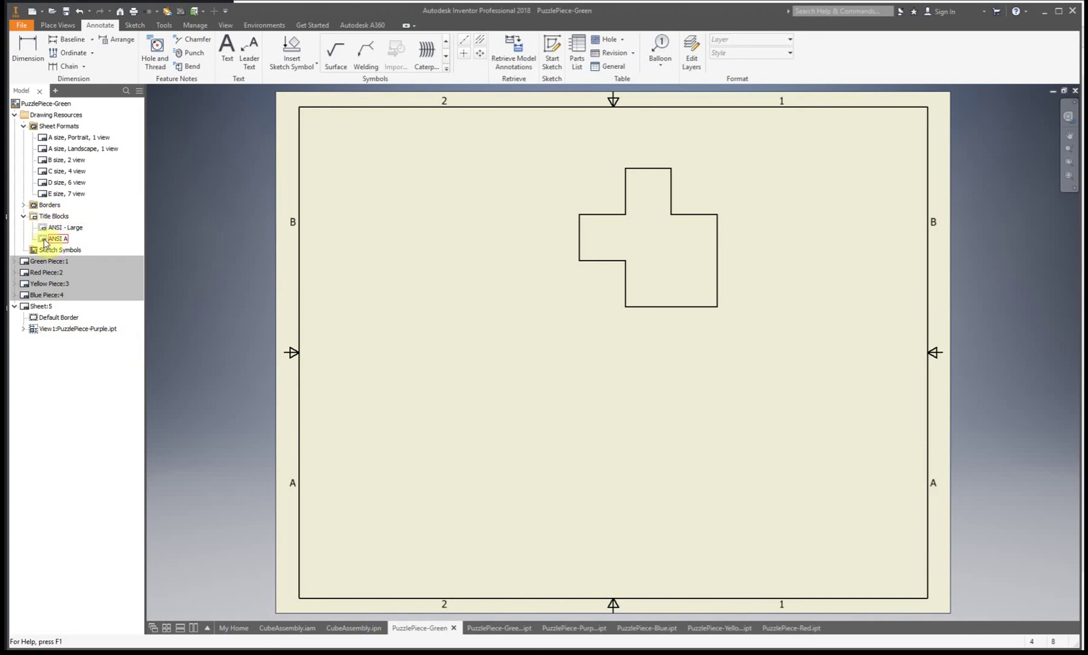
{"action": "double_click", "coordinate": [45, 241]}
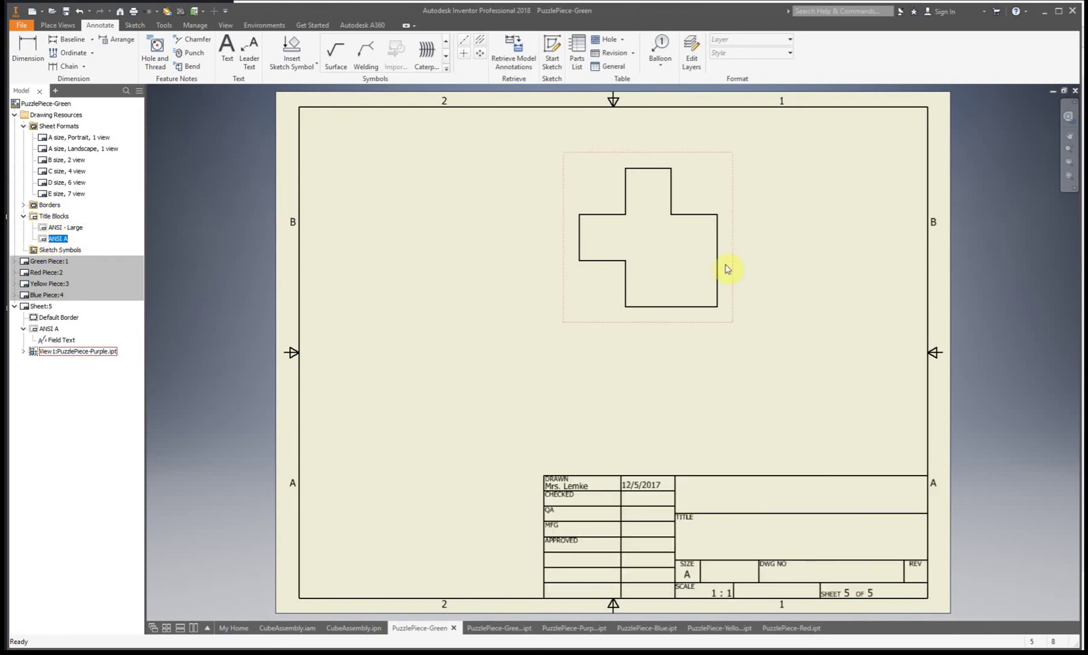
{"action": "mouse_move", "coordinate": [735, 250]}
{"action": "left_mouse_down"}
{"action": "mouse_move", "coordinate": [549, 374]}
{"action": "mouse_move", "coordinate": [521, 377]}
{"action": "left_mouse_up"}
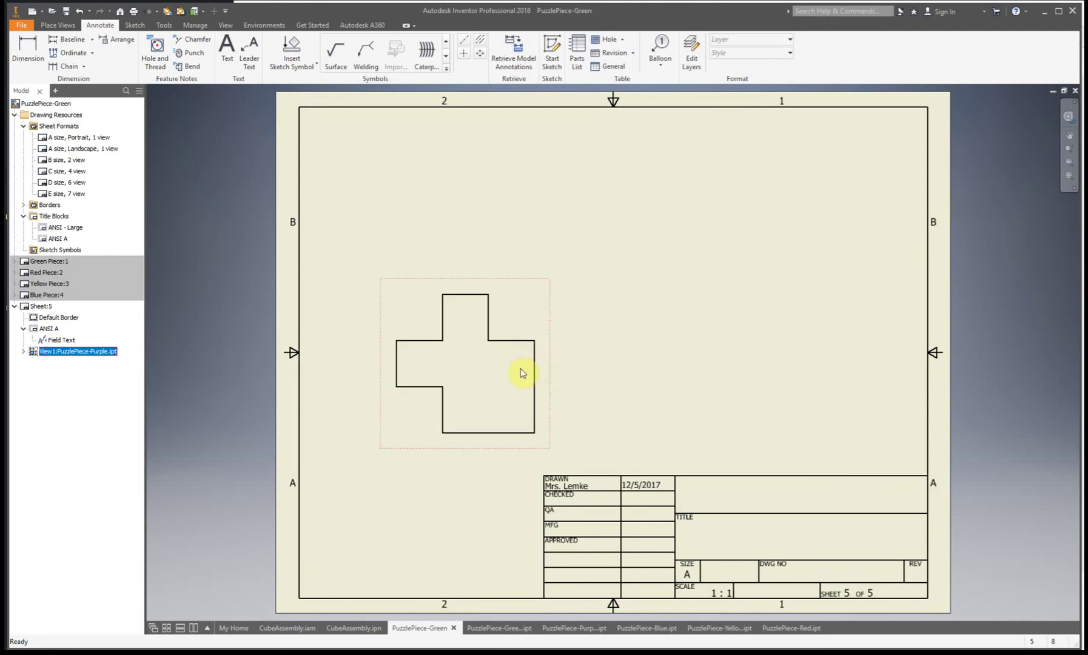
Step: Try isometric orientations for the purple piece's base view and return it to the Front orientation
{"action": "double_click", "coordinate": [529, 383]}
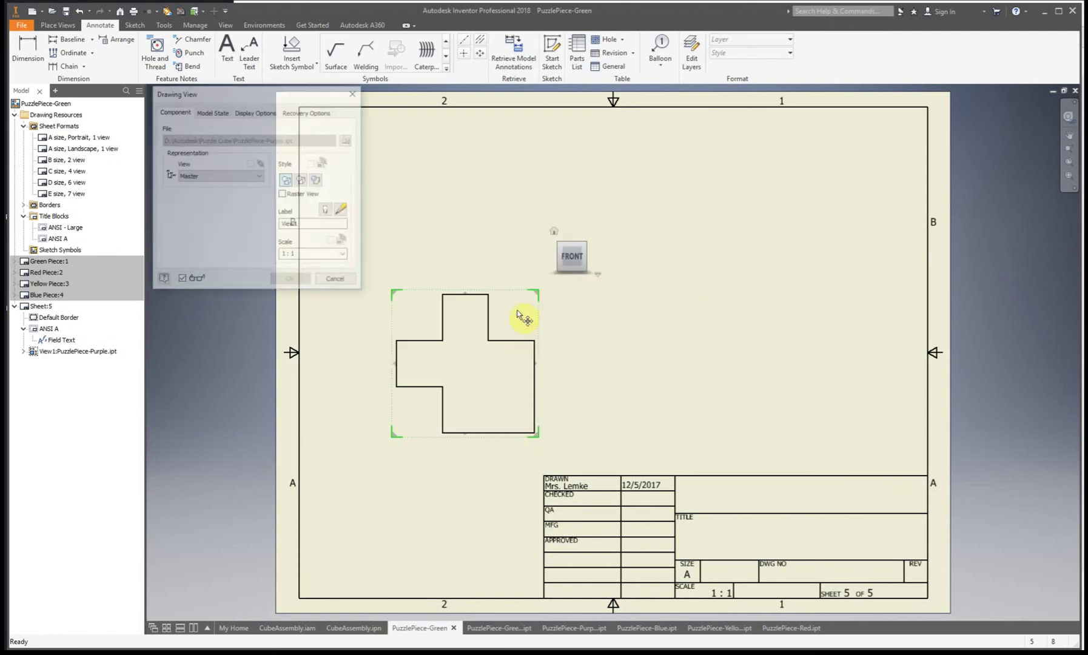
{"action": "left_click", "coordinate": [584, 245]}
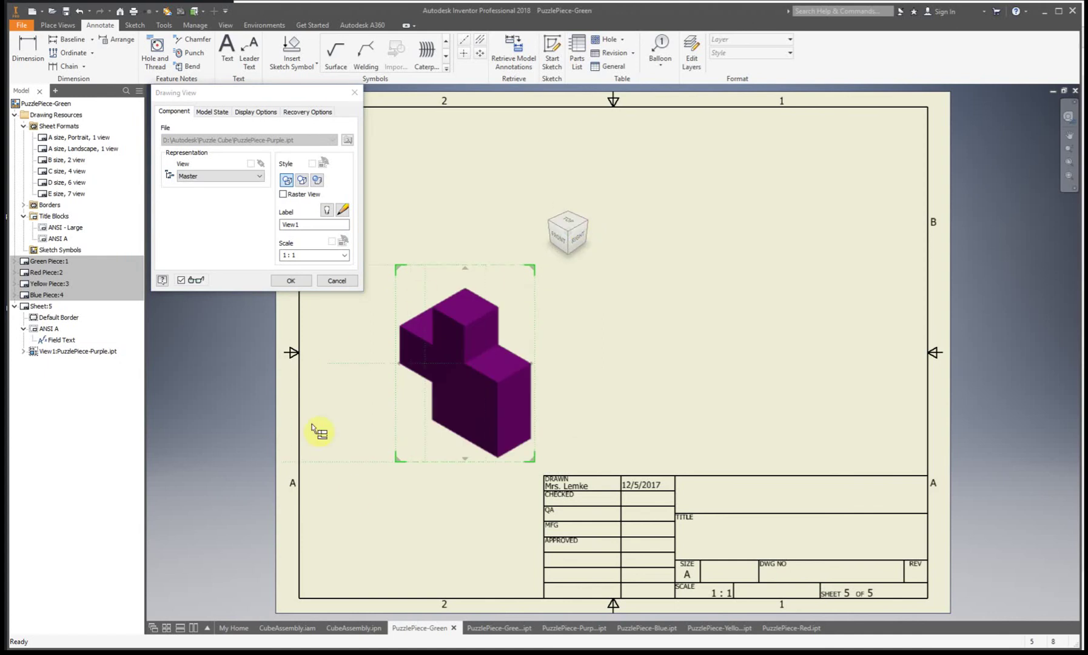
{"action": "left_click", "coordinate": [566, 240]}
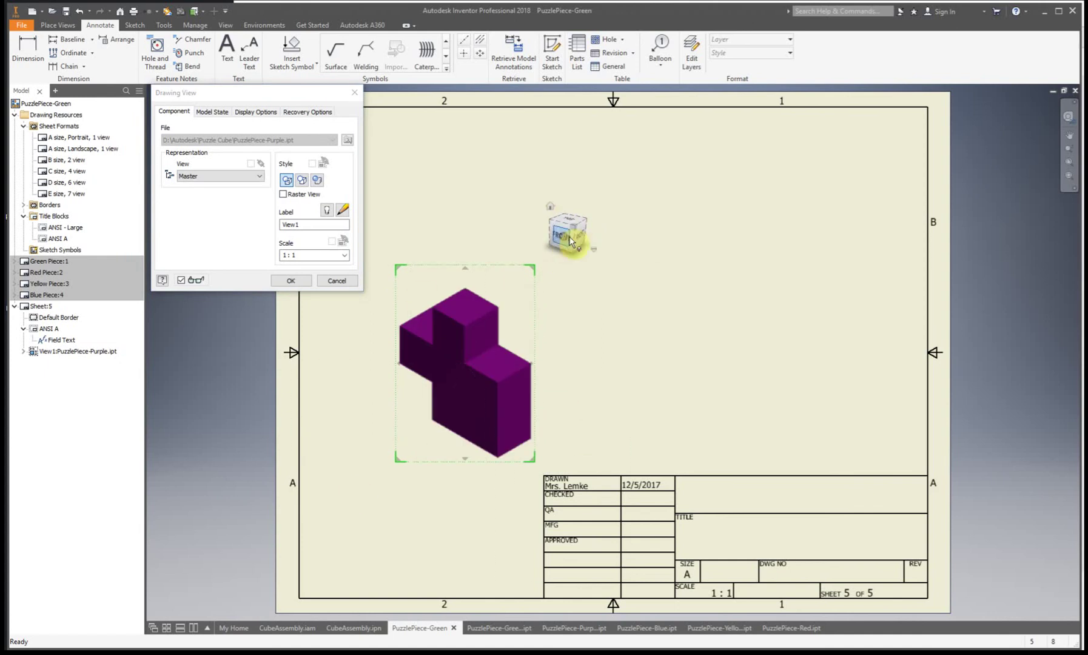
{"action": "left_click", "coordinate": [599, 215]}
{"action": "left_click", "coordinate": [581, 223]}
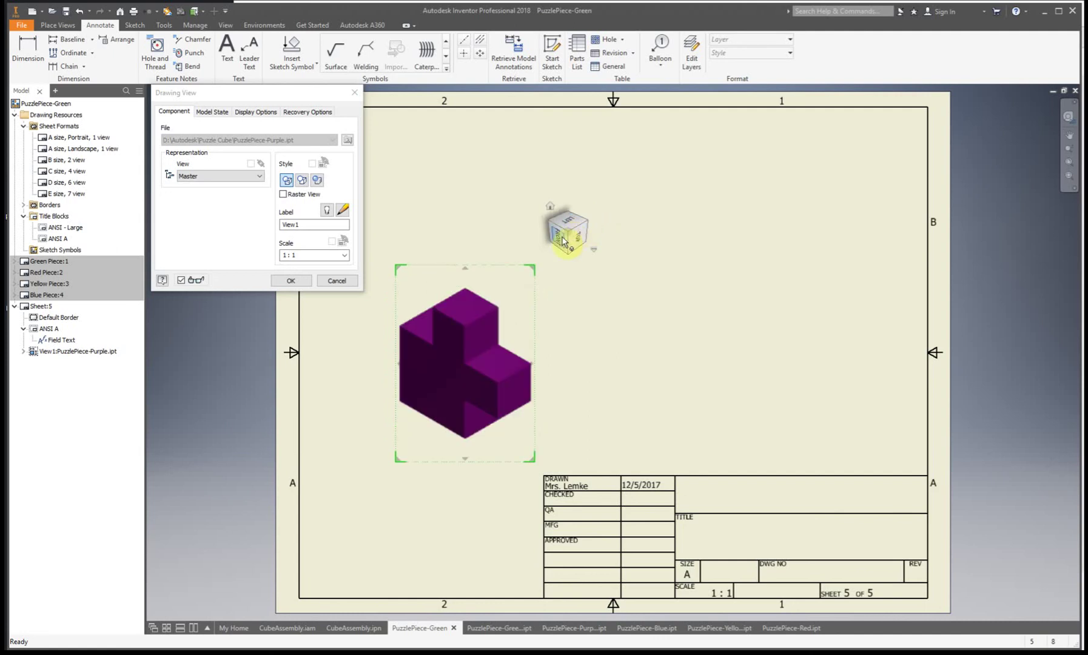
{"action": "left_click", "coordinate": [585, 230]}
{"action": "left_click", "coordinate": [584, 206]}
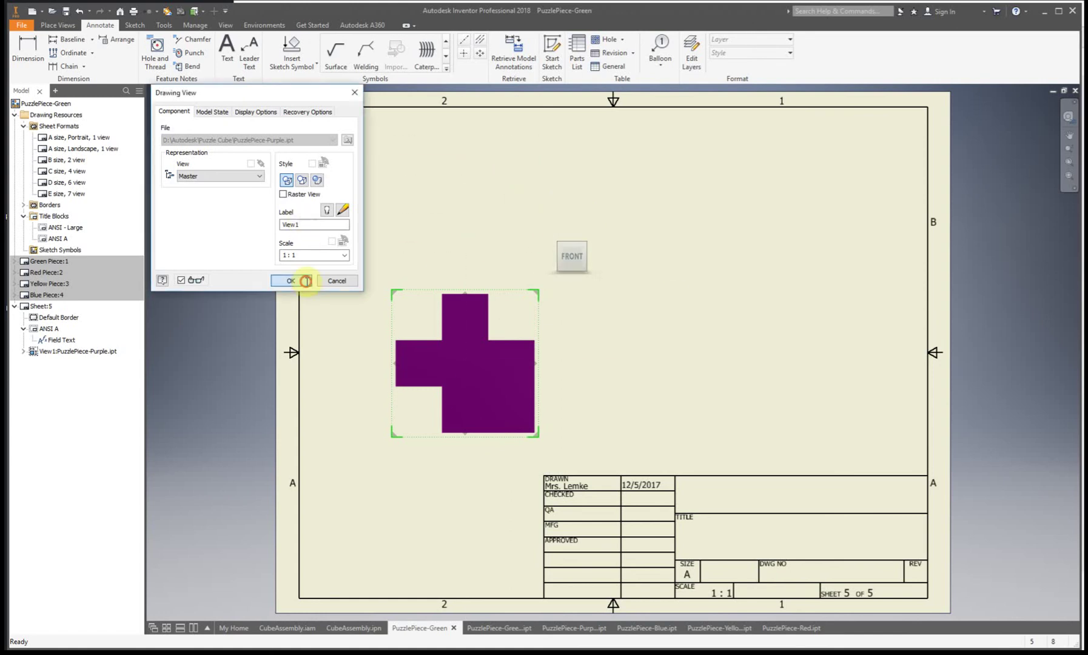
{"action": "left_click", "coordinate": [290, 280]}
Step: Project a top view, a side view and an isometric view from the purple piece's base view
{"action": "left_click", "coordinate": [498, 364]}
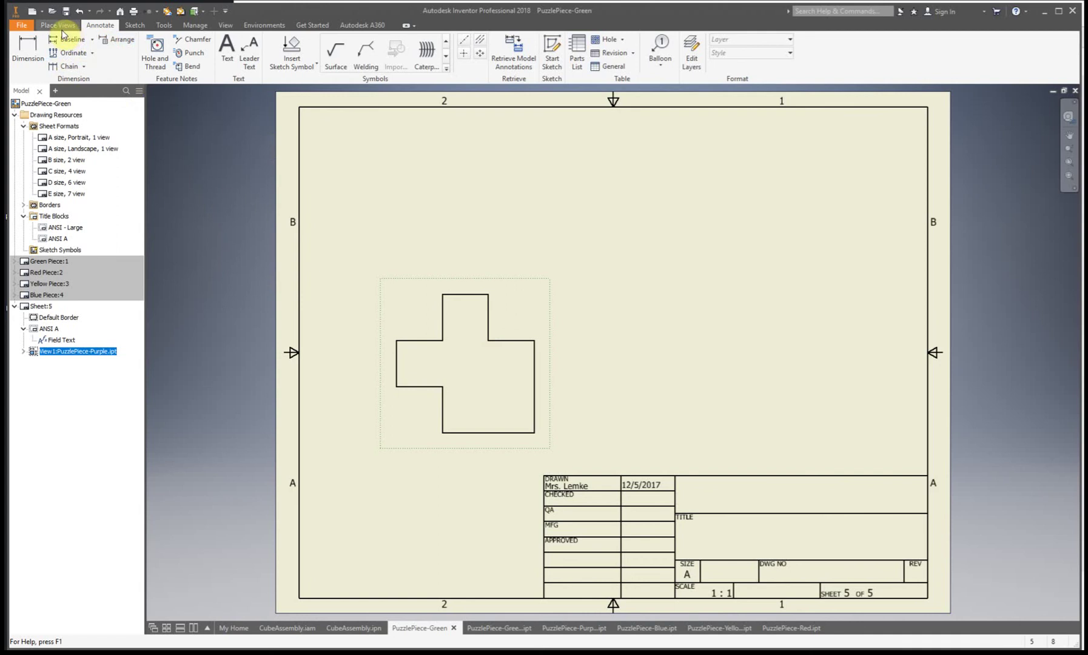
{"action": "left_click", "coordinate": [66, 28]}
{"action": "left_click", "coordinate": [47, 48]}
{"action": "left_click", "coordinate": [468, 199]}
{"action": "left_click", "coordinate": [687, 371]}
{"action": "left_click", "coordinate": [758, 213]}
{"action": "right_click", "coordinate": [758, 213]}
{"action": "left_click", "coordinate": [706, 213]}
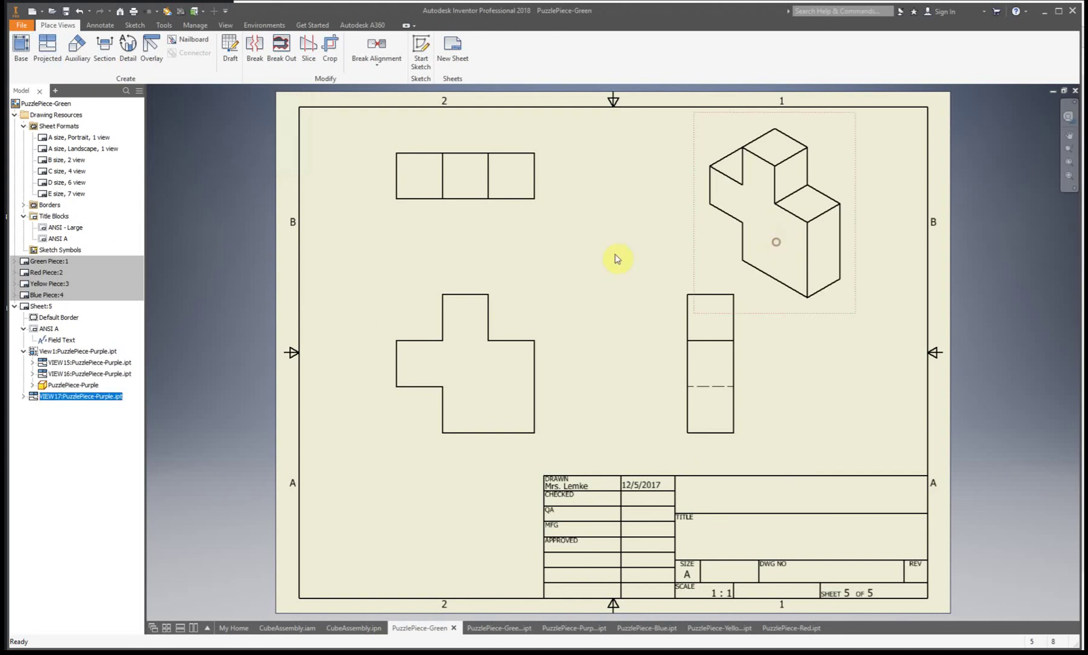
Step: Set the purple piece's isometric view to the Shaded style
{"action": "double_click", "coordinate": [782, 244]}
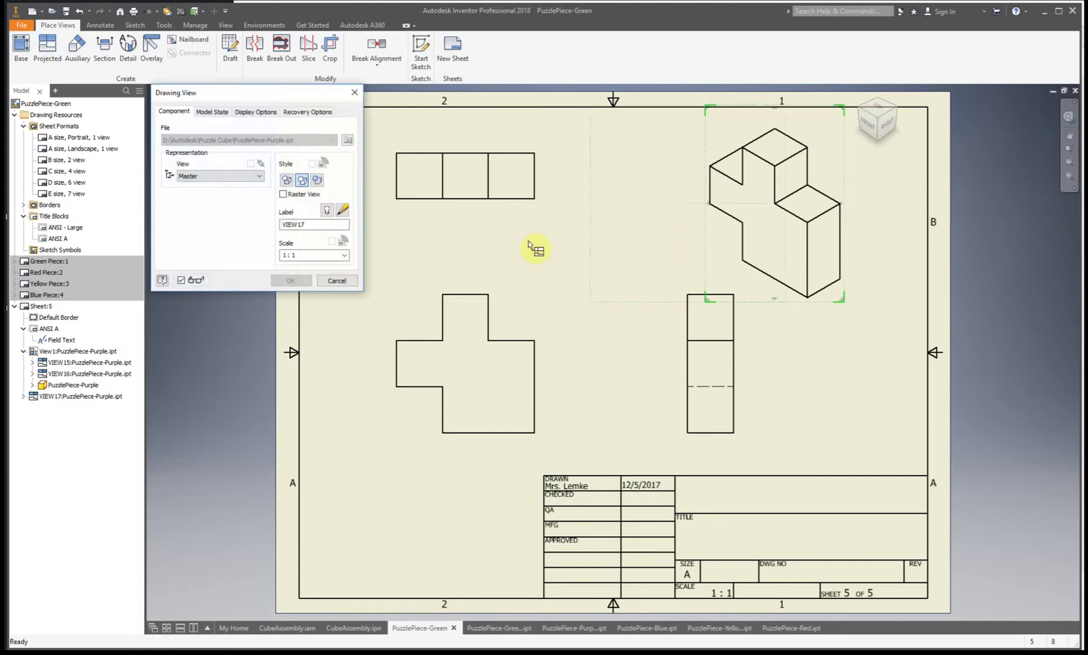
{"action": "left_click", "coordinate": [315, 178]}
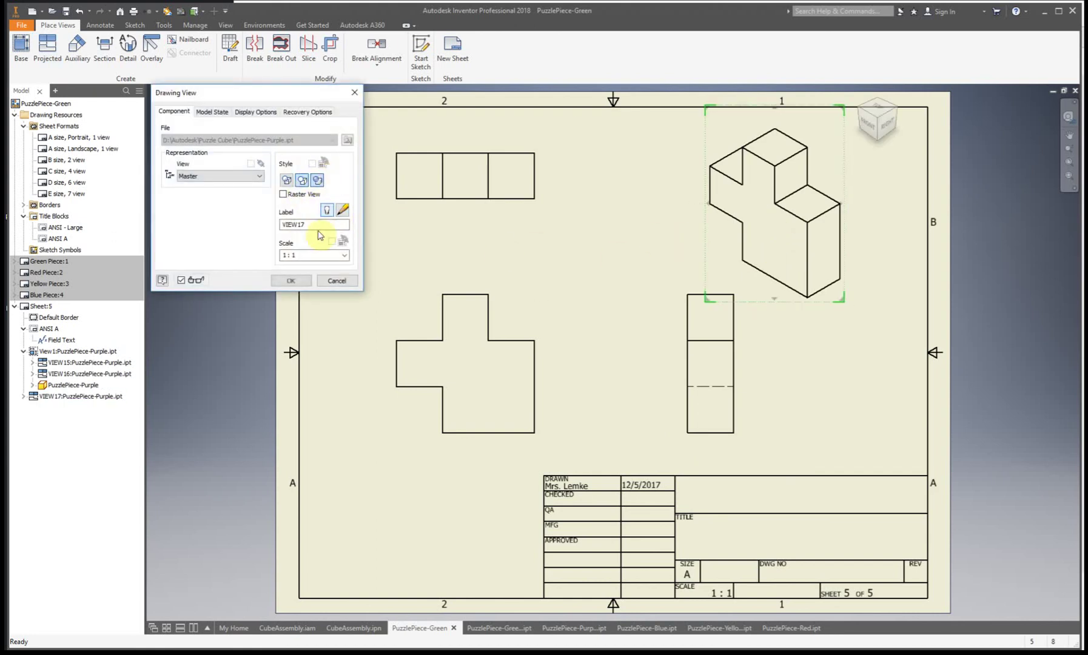
{"action": "left_click", "coordinate": [307, 280]}
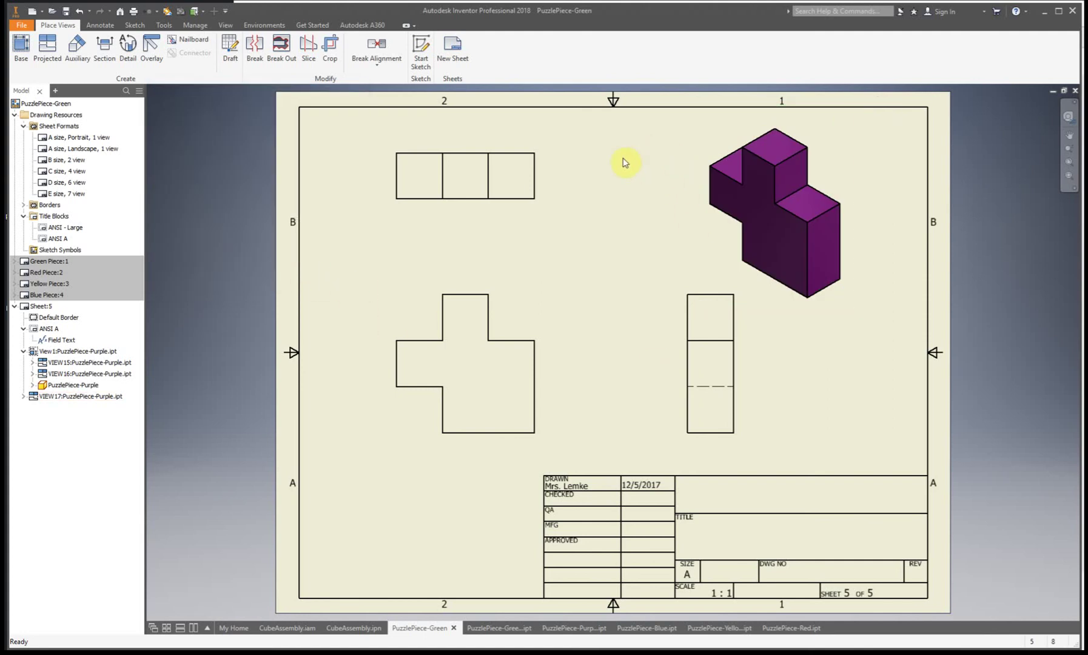
Step: Dimension the purple piece's two-block height and overall height on the right side of its front view
{"action": "left_click", "coordinate": [108, 23]}
{"action": "left_click", "coordinate": [27, 52]}
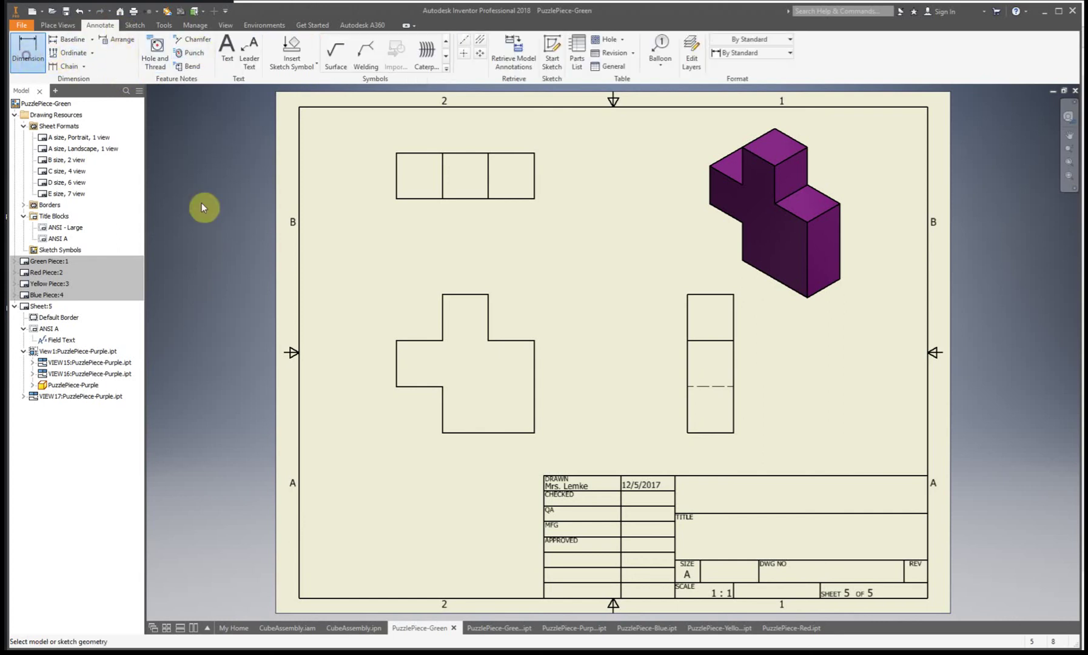
{"action": "left_click", "coordinate": [534, 364]}
{"action": "left_click", "coordinate": [534, 361]}
{"action": "left_click", "coordinate": [410, 287]}
{"action": "left_click", "coordinate": [489, 302]}
{"action": "left_click", "coordinate": [535, 433]}
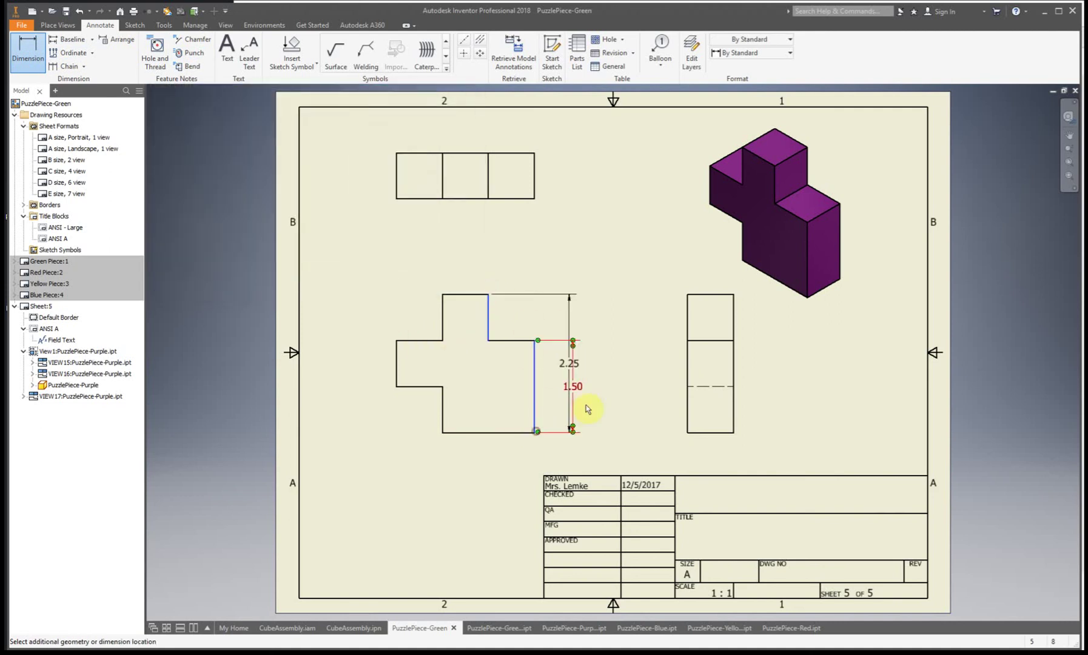
{"action": "left_click", "coordinate": [613, 402]}
{"action": "left_click", "coordinate": [415, 288]}
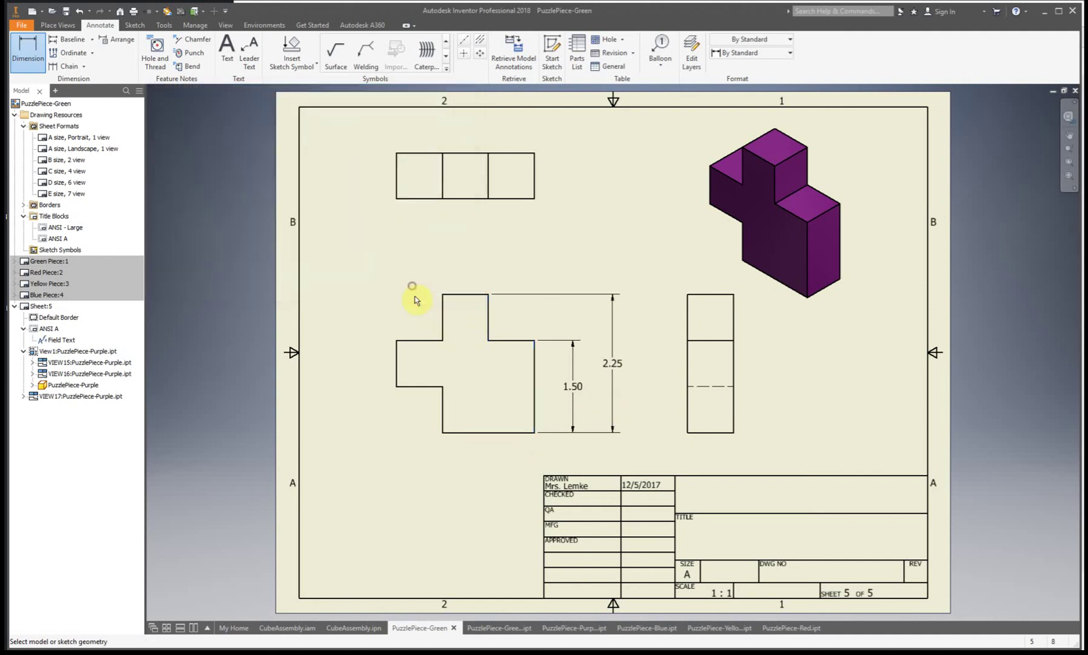
Step: Dimension the height from the front view's base to the underside of its left arm, inside the other height dimensions
{"action": "left_click", "coordinate": [441, 389]}
{"action": "left_click", "coordinate": [534, 427]}
{"action": "left_click", "coordinate": [549, 431]}
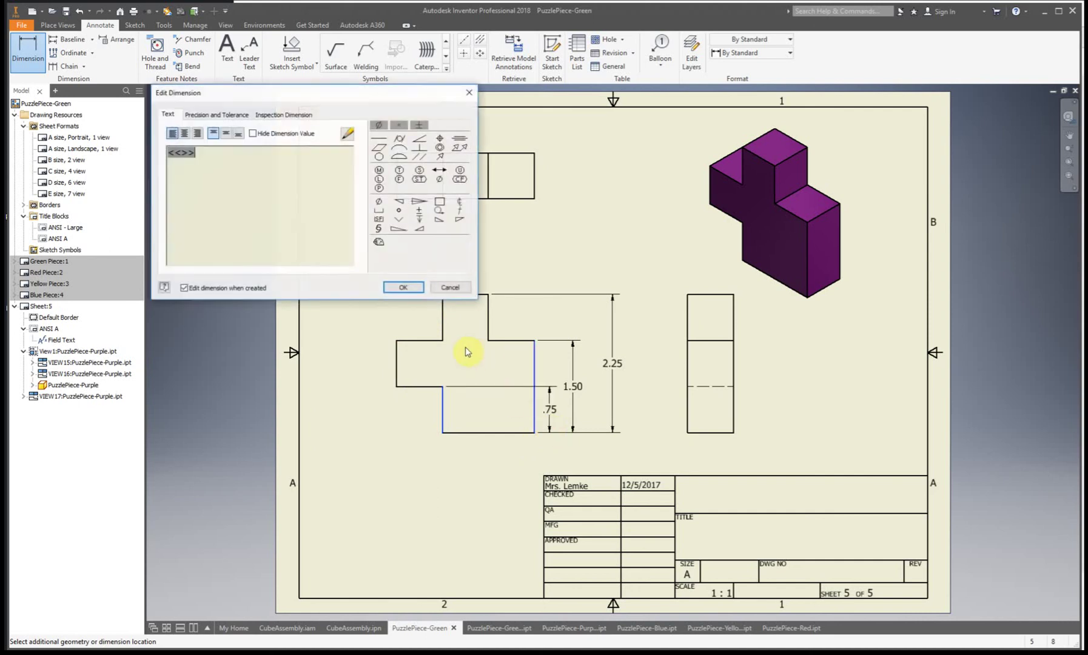
{"action": "left_click", "coordinate": [415, 285]}
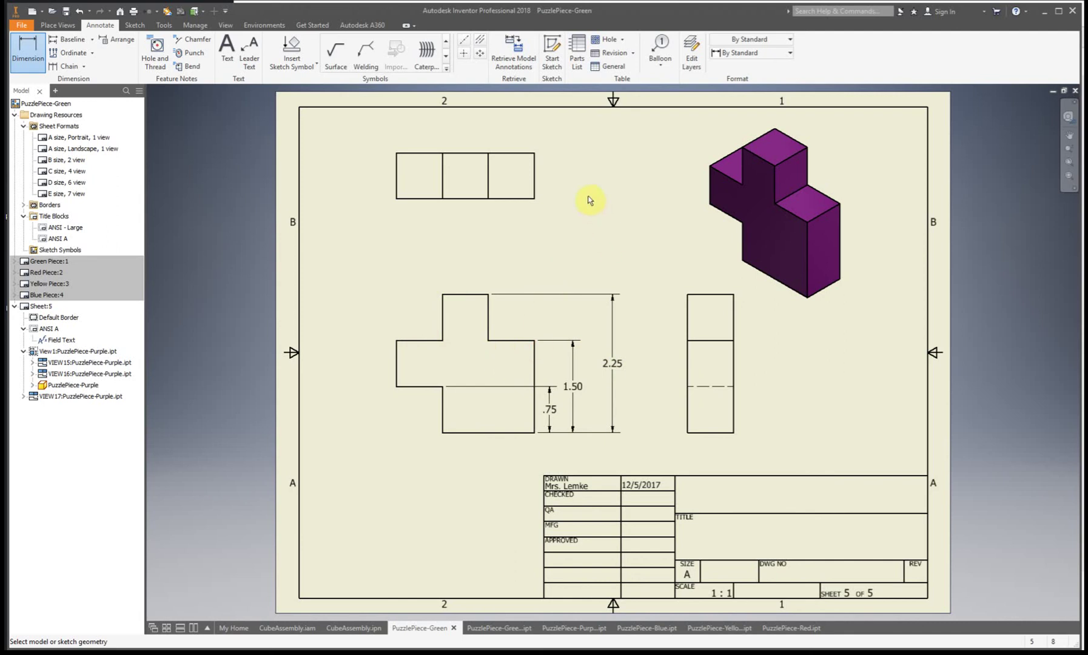
Step: Dimension the one-block and two-block widths from the right edge below the purple piece's top view
{"action": "left_click", "coordinate": [510, 199]}
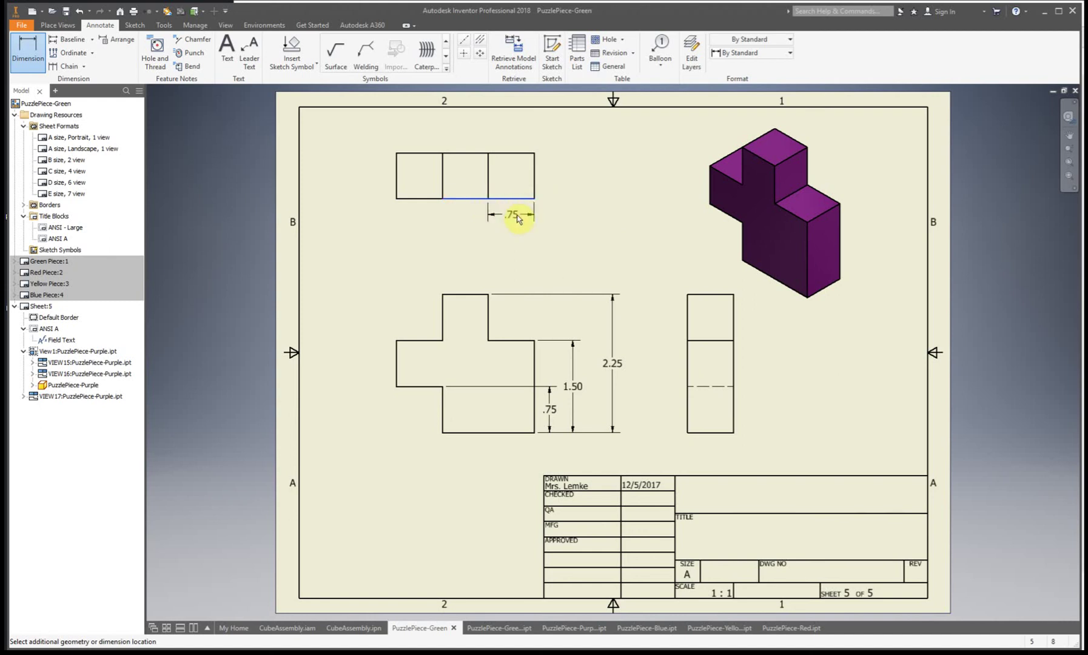
{"action": "left_click", "coordinate": [517, 217]}
{"action": "left_click", "coordinate": [410, 286]}
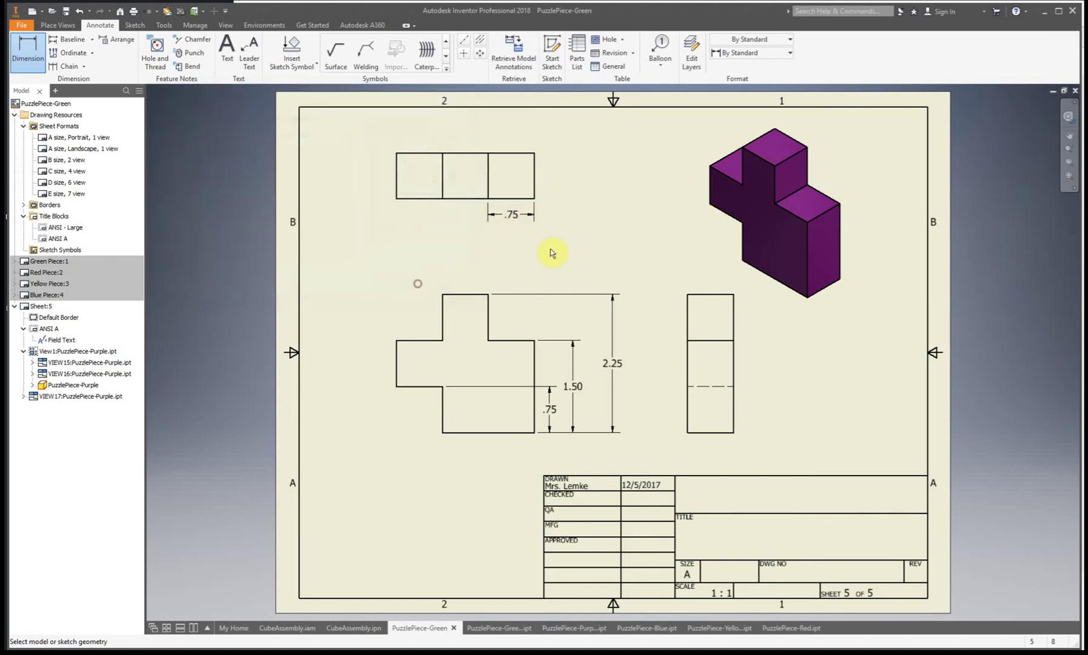
{"action": "left_click", "coordinate": [534, 194]}
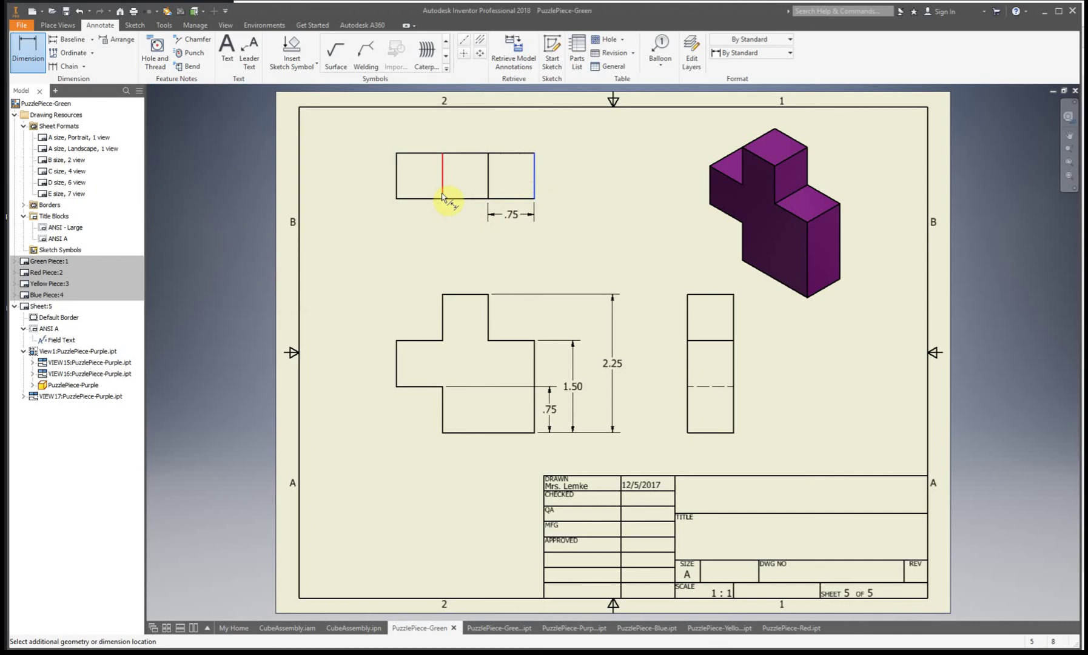
{"action": "left_click", "coordinate": [441, 193]}
{"action": "left_click", "coordinate": [490, 233]}
{"action": "left_click", "coordinate": [408, 288]}
Step: Dimension the purple piece's overall width below the other dimensions of its top view
{"action": "left_click", "coordinate": [534, 192]}
{"action": "left_click", "coordinate": [398, 182]}
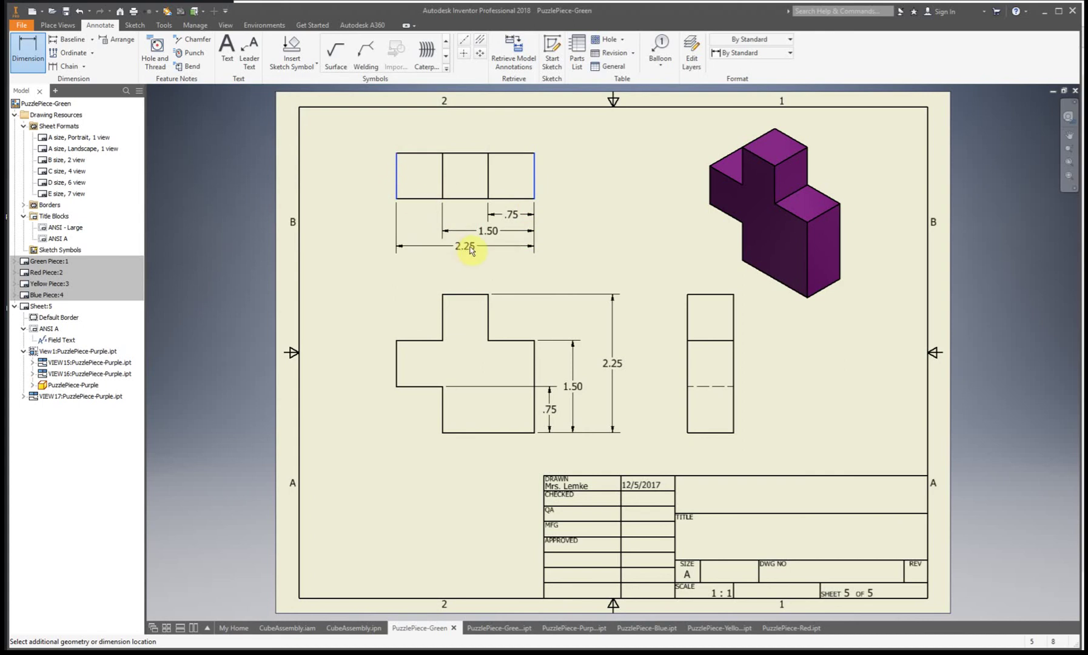
{"action": "left_click", "coordinate": [467, 251]}
{"action": "left_click", "coordinate": [400, 283]}
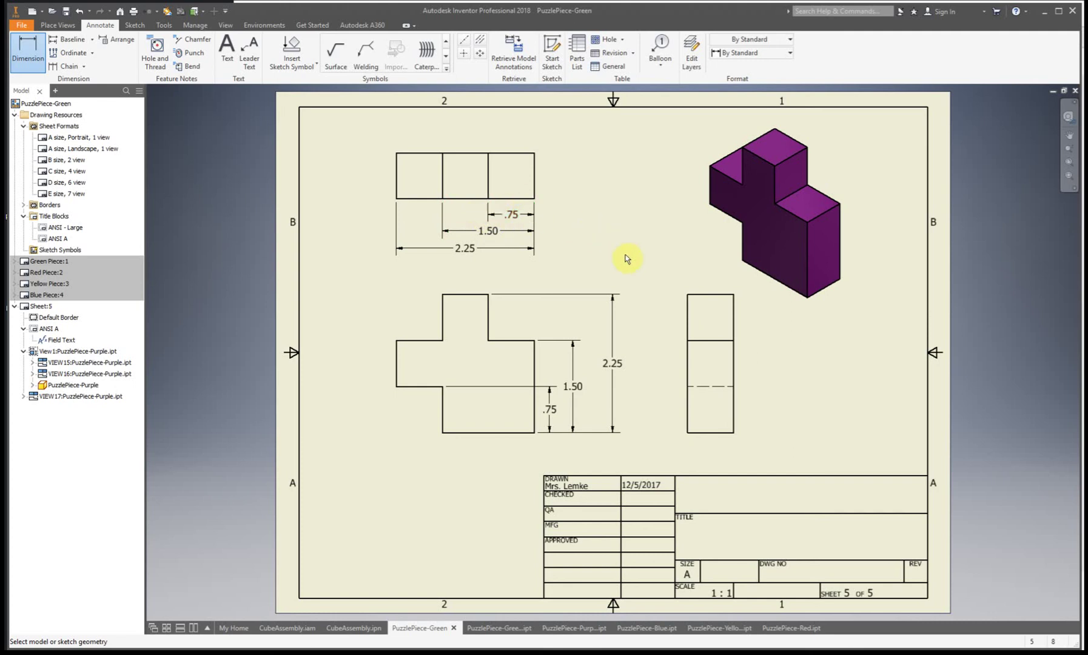
Step: Dimension the purple piece's depth above its side view and finish dimensioning
{"action": "left_click", "coordinate": [698, 296]}
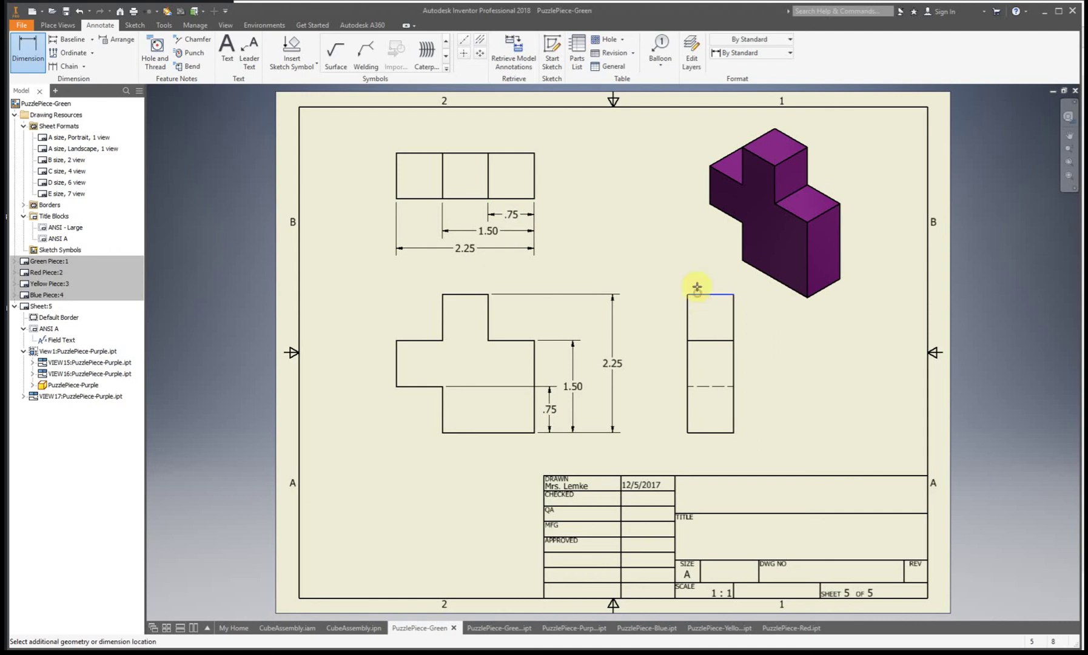
{"action": "left_click", "coordinate": [712, 271]}
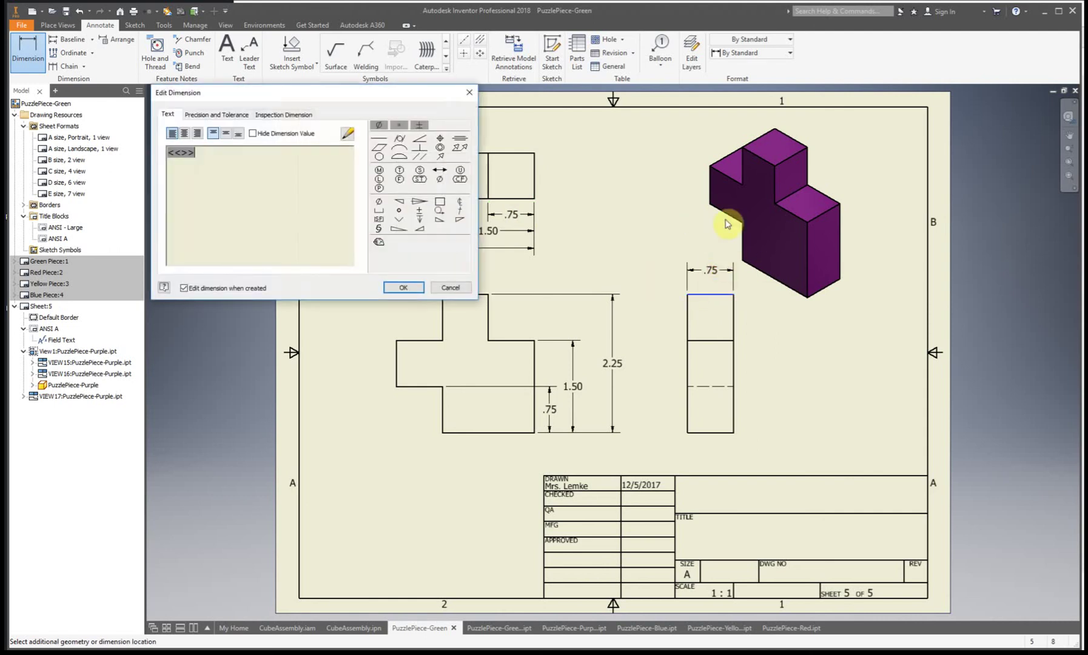
{"action": "left_click", "coordinate": [404, 288]}
{"action": "right_click", "coordinate": [353, 270]}
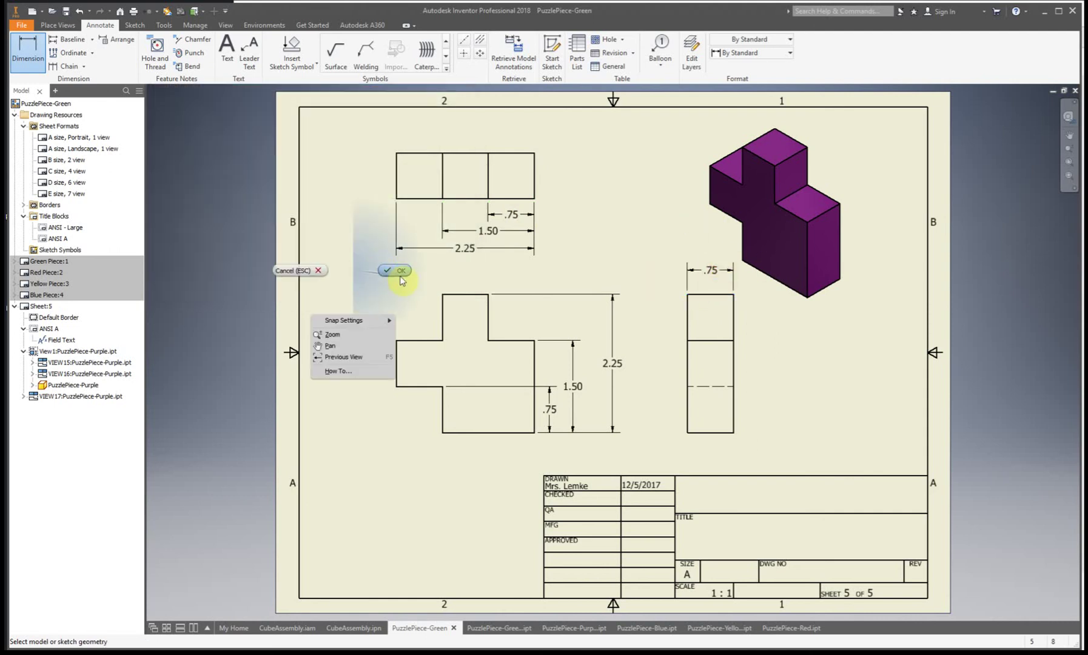
{"action": "left_click", "coordinate": [391, 271]}
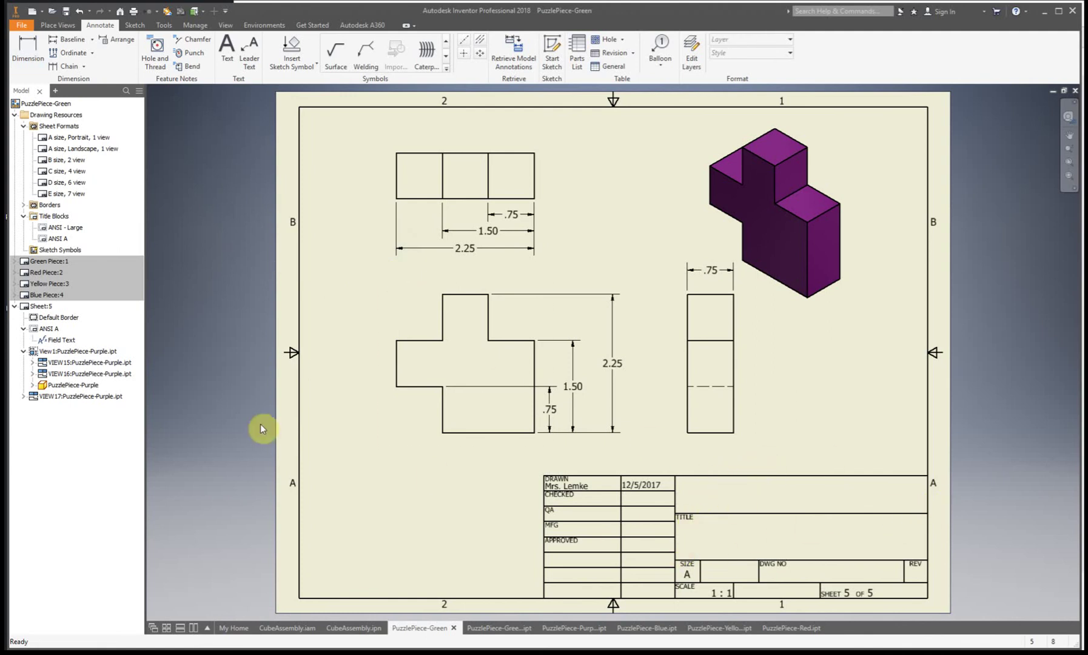
Step: Rename the fifth sheet as Purple Piece
{"action": "left_click", "coordinate": [34, 310]}
{"action": "left_click", "coordinate": [40, 308]}
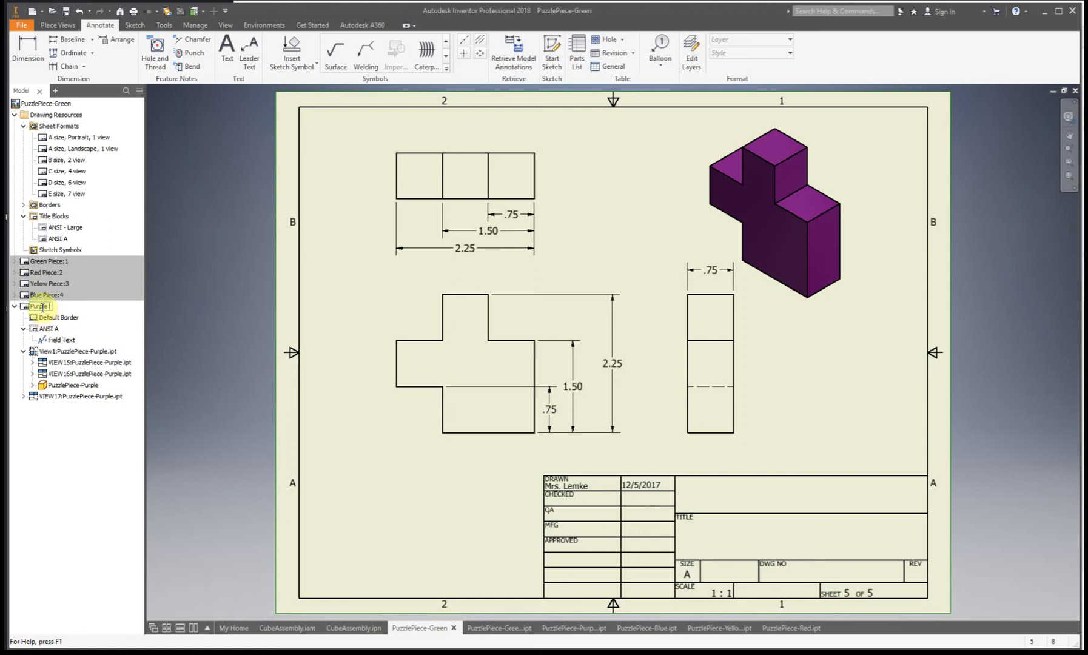
{"action": "type", "text": "ece"}
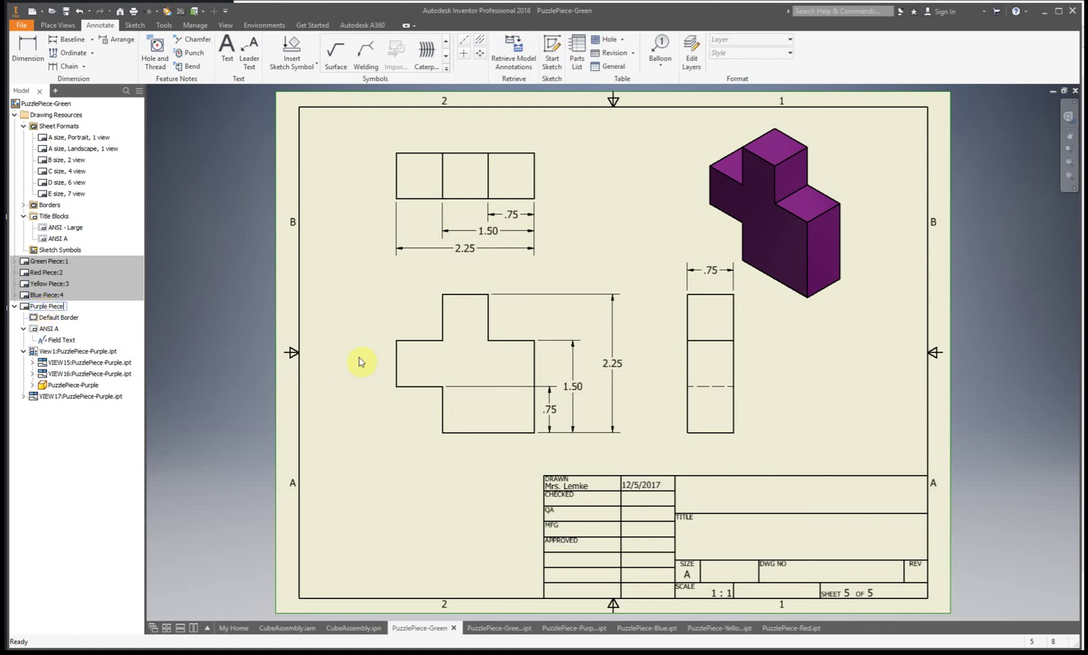
{"action": "key", "text": "Return"}
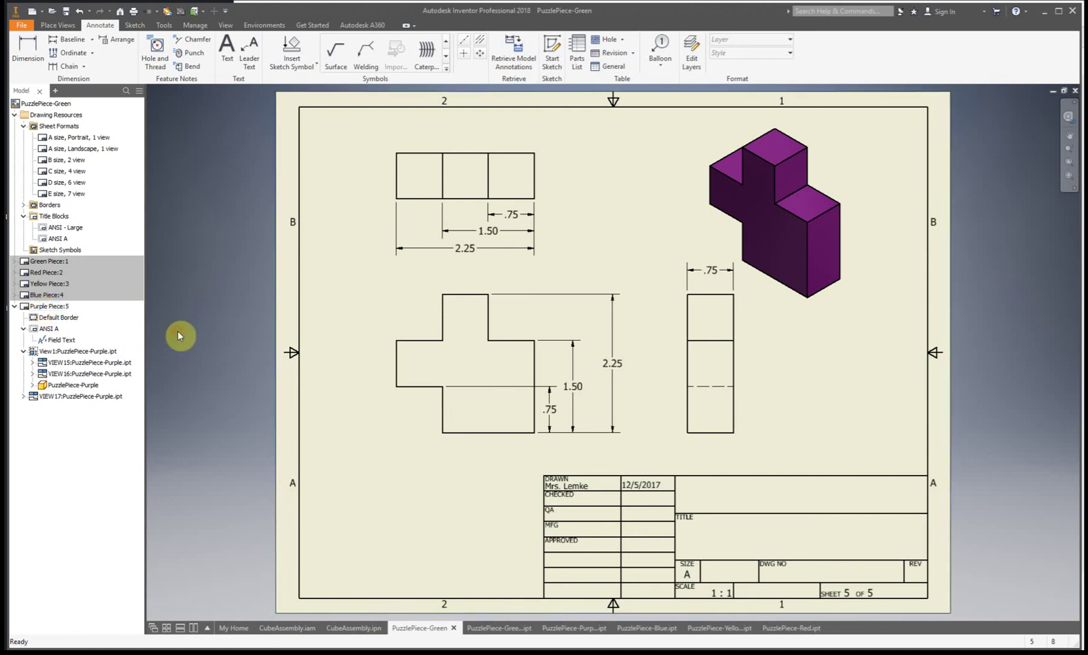
Step: Collapse the Purple Piece sheet's contents and move the Green Piece sheet between the Yellow Piece and Blue Piece sheets
{"action": "left_click", "coordinate": [14, 307]}
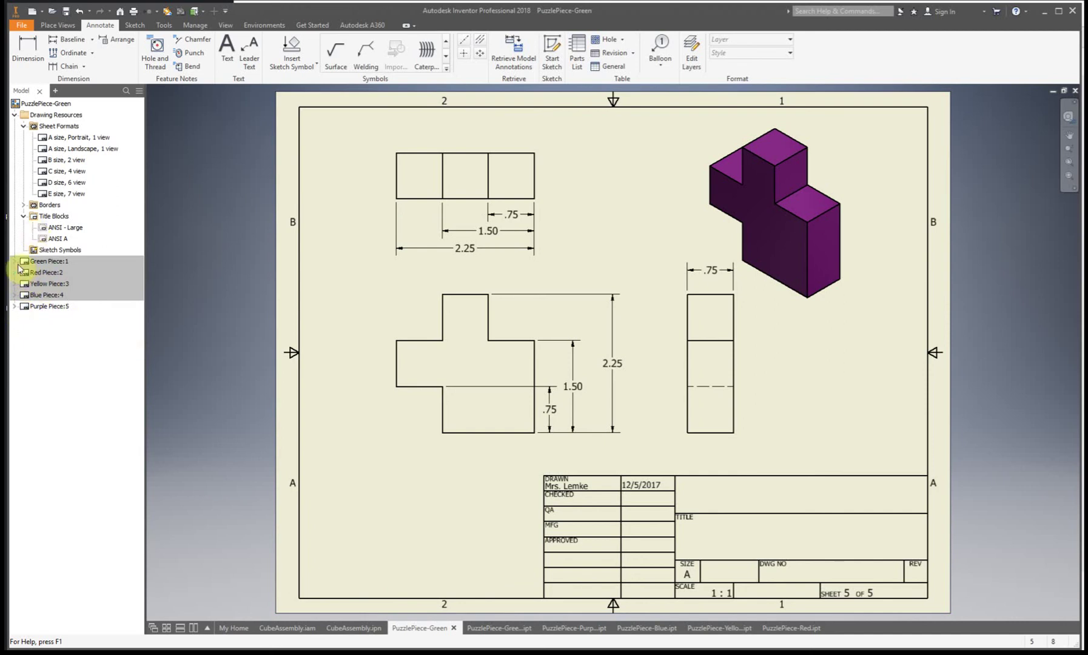
{"action": "left_click_drag", "start_coordinate": [23, 267], "coordinate": [56, 291]}
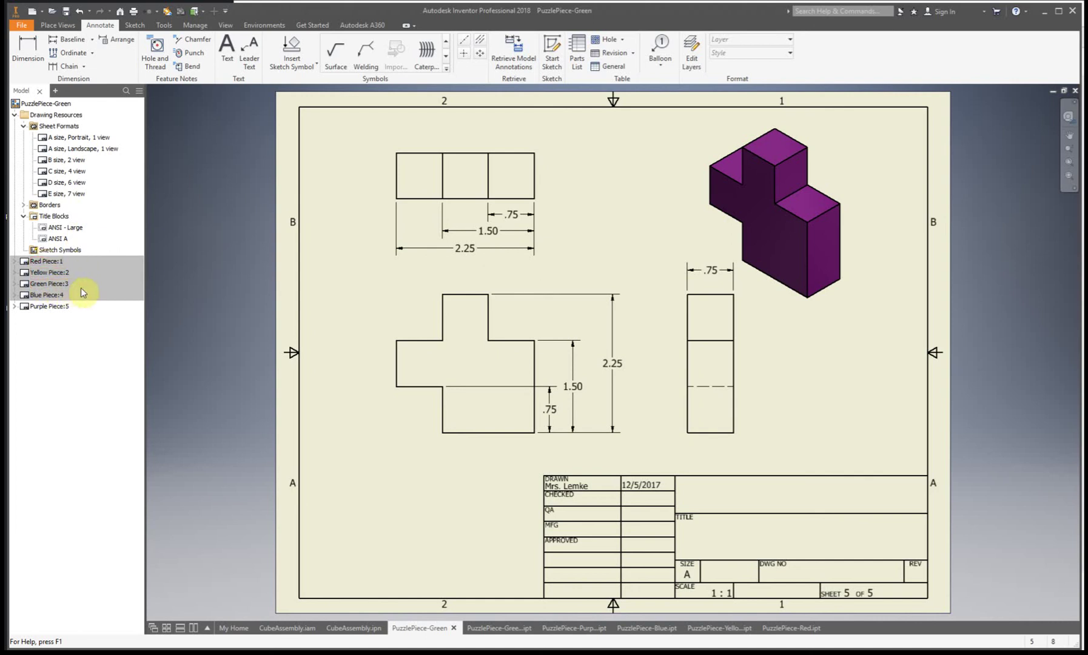
Step: Review the Green Piece and Red Piece sheets, including their title blocks, and return to the Green Piece sheet
{"action": "double_click", "coordinate": [53, 284]}
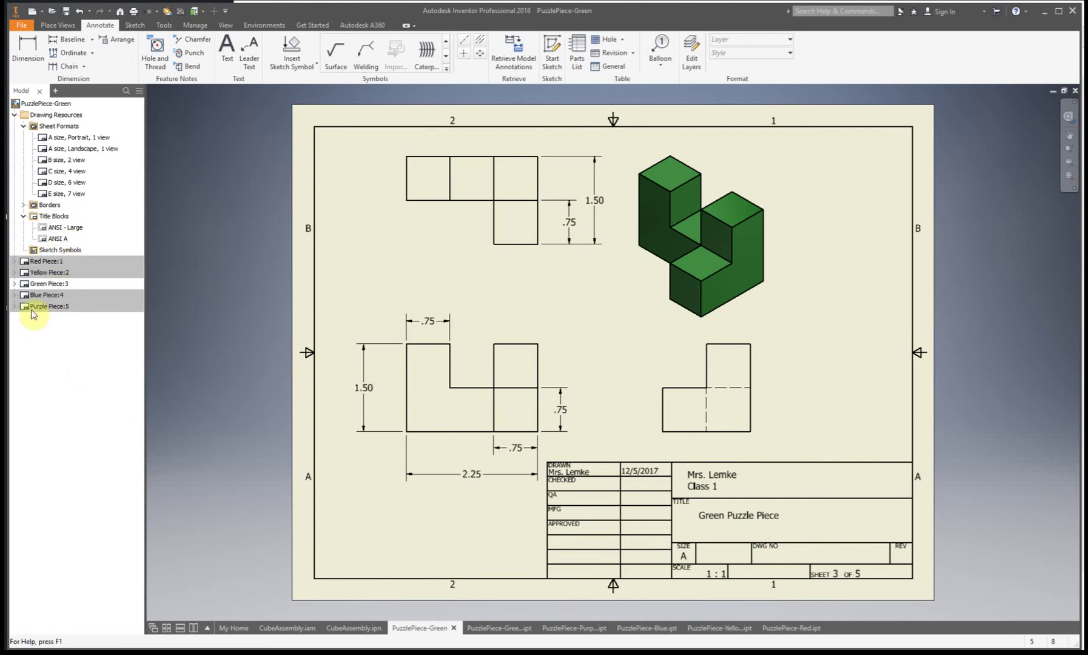
{"action": "double_click", "coordinate": [37, 262]}
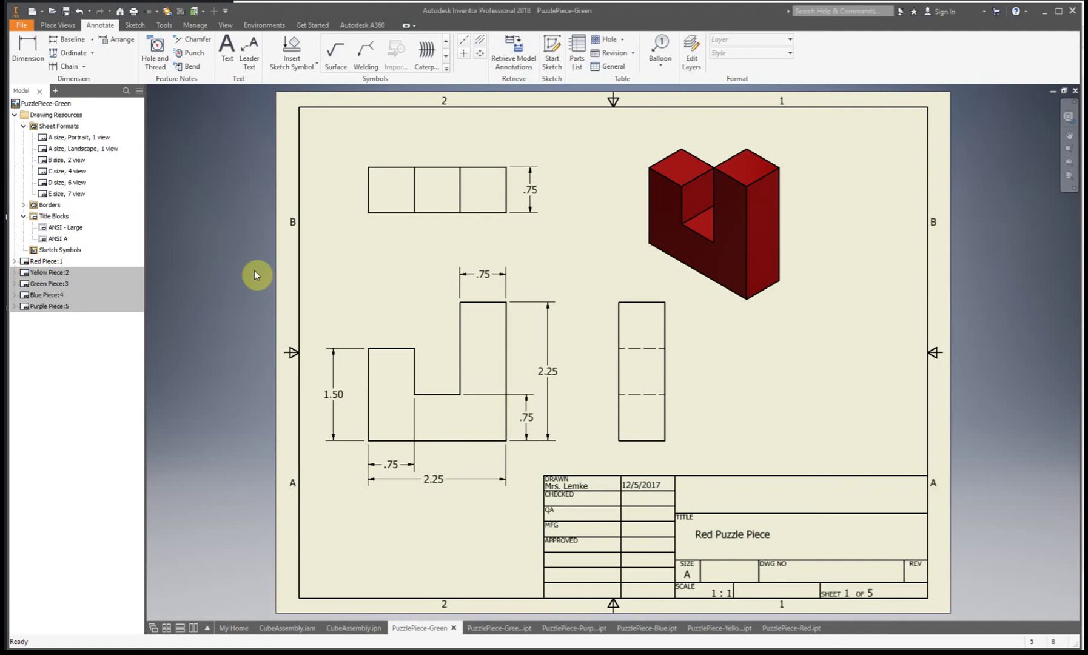
{"action": "double_click", "coordinate": [48, 285]}
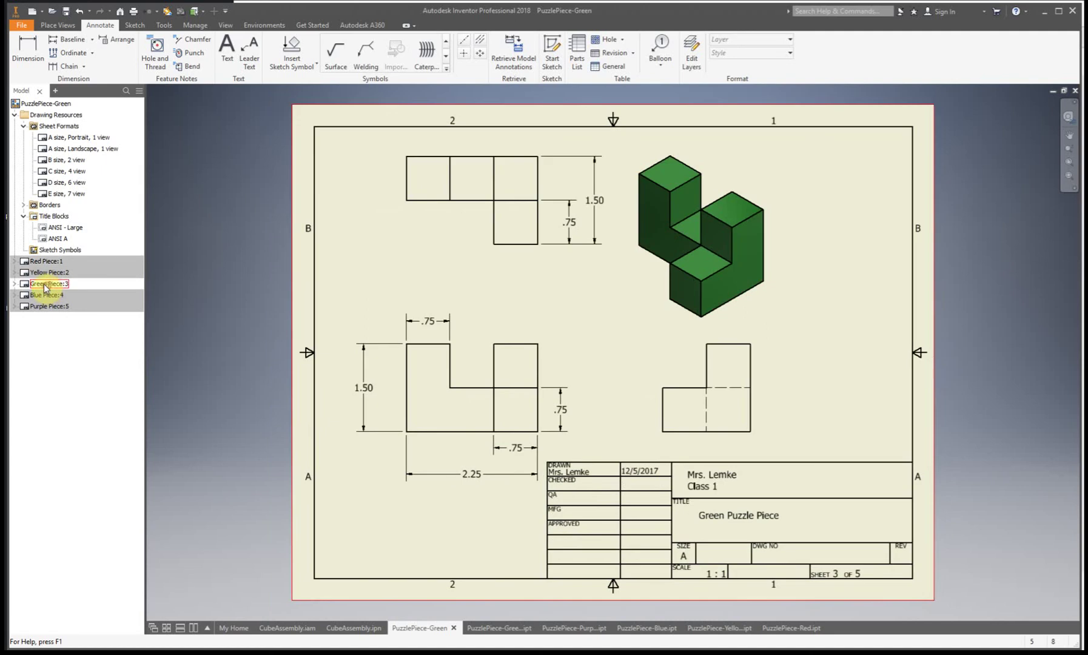